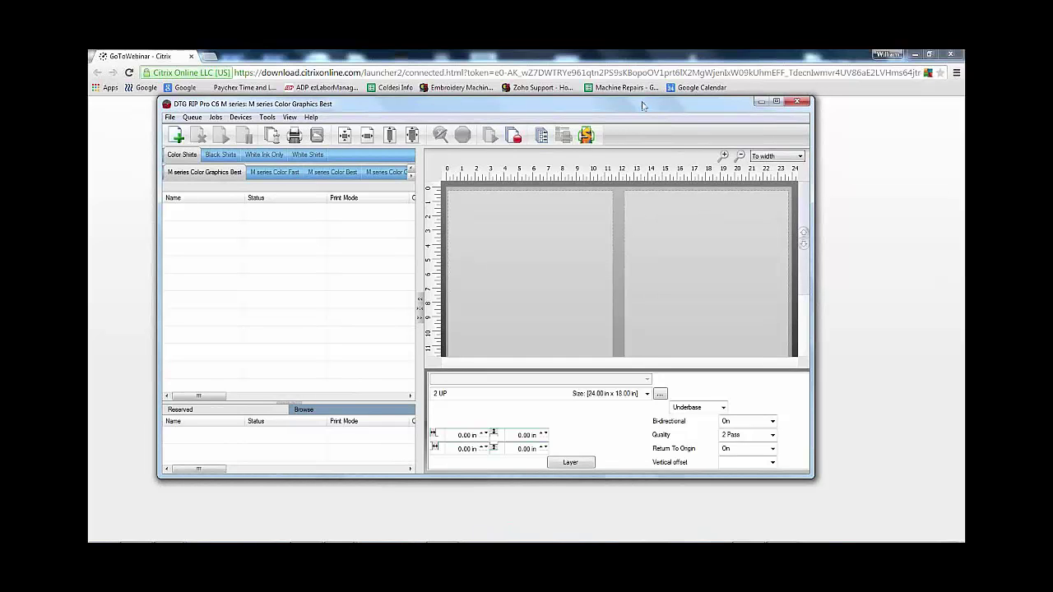
left_click_drag(641, 110, 683, 114)
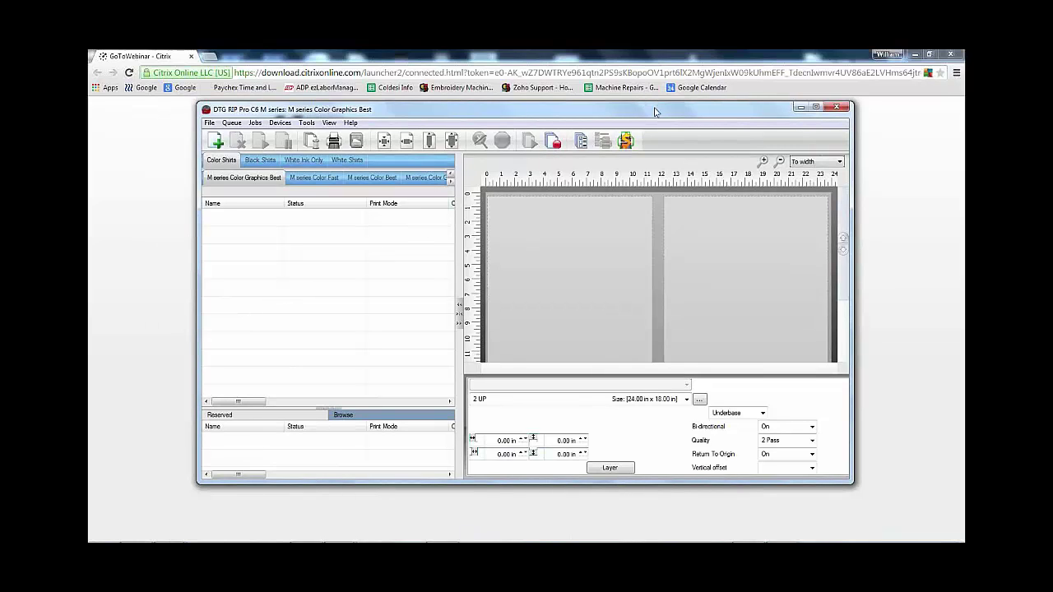
left_click_drag(654, 111, 605, 110)
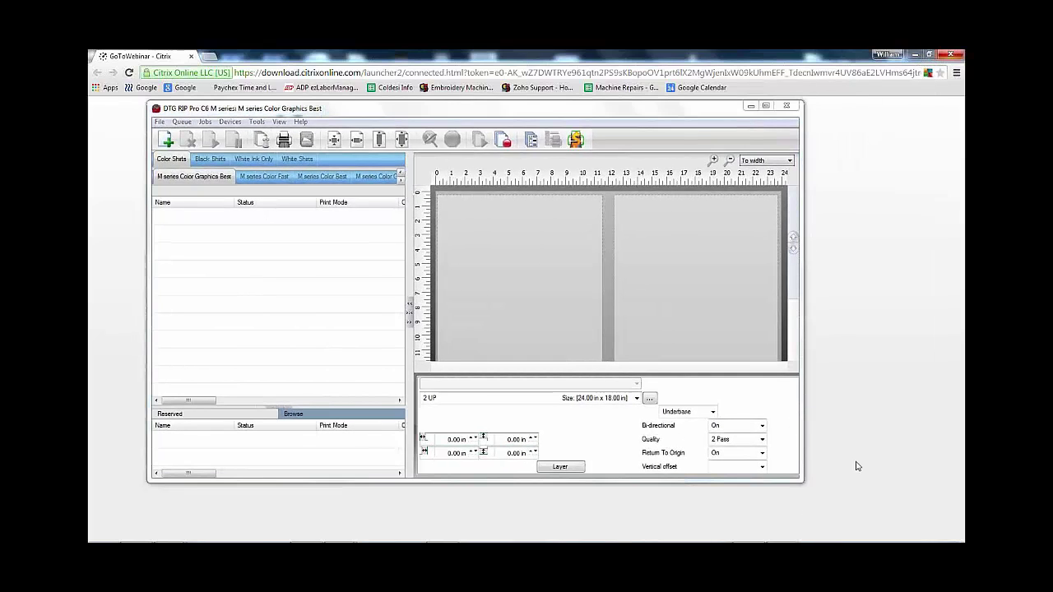
left_click(419, 111)
left_click_drag(419, 111, 430, 97)
left_click(756, 100)
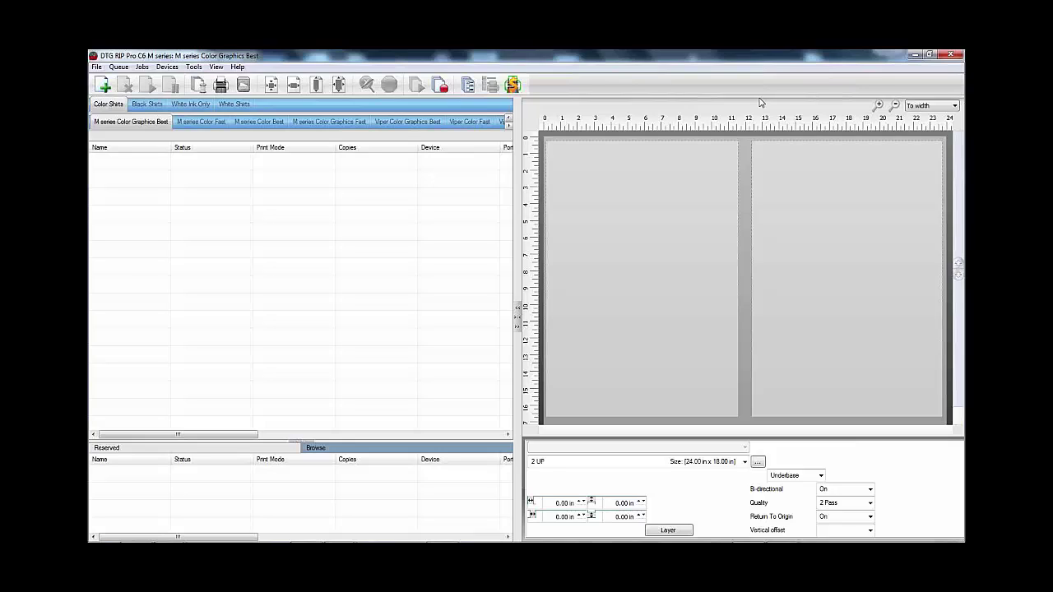
left_click(930, 56)
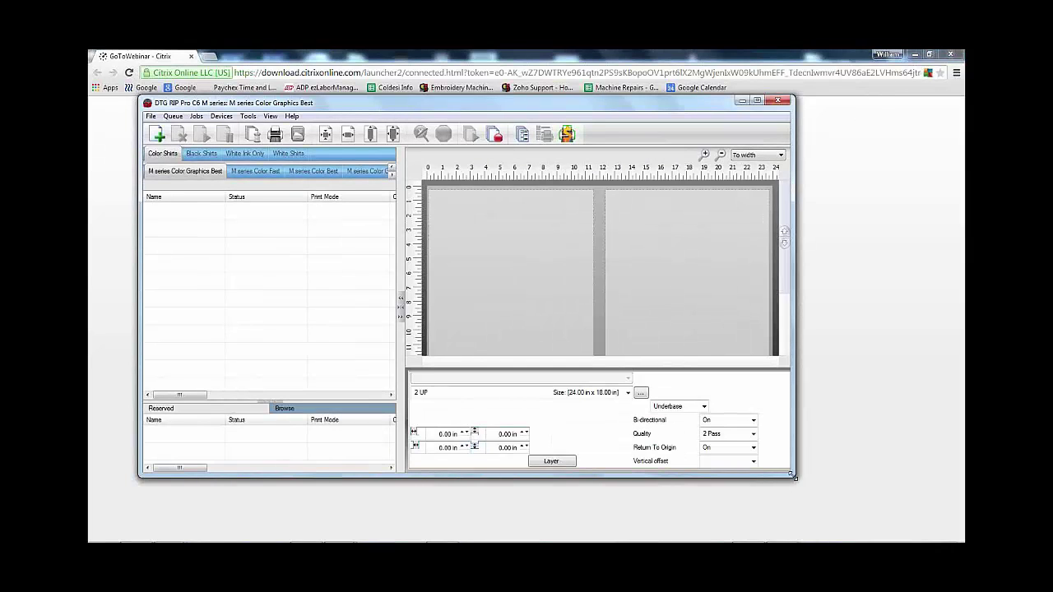
left_click_drag(795, 477, 877, 544)
left_click_drag(715, 103, 699, 79)
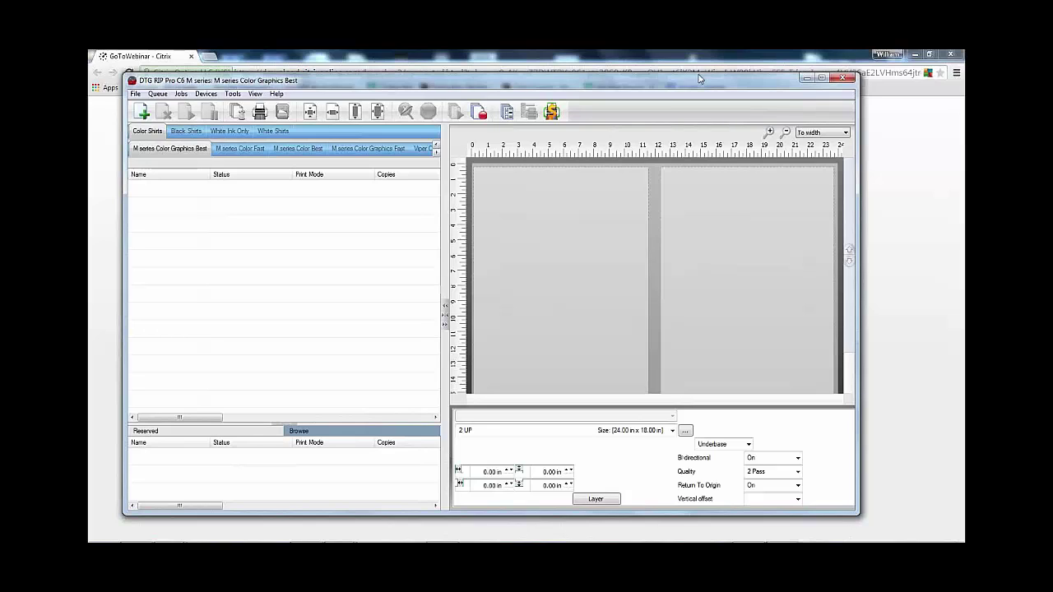
left_click_drag(699, 78, 697, 73)
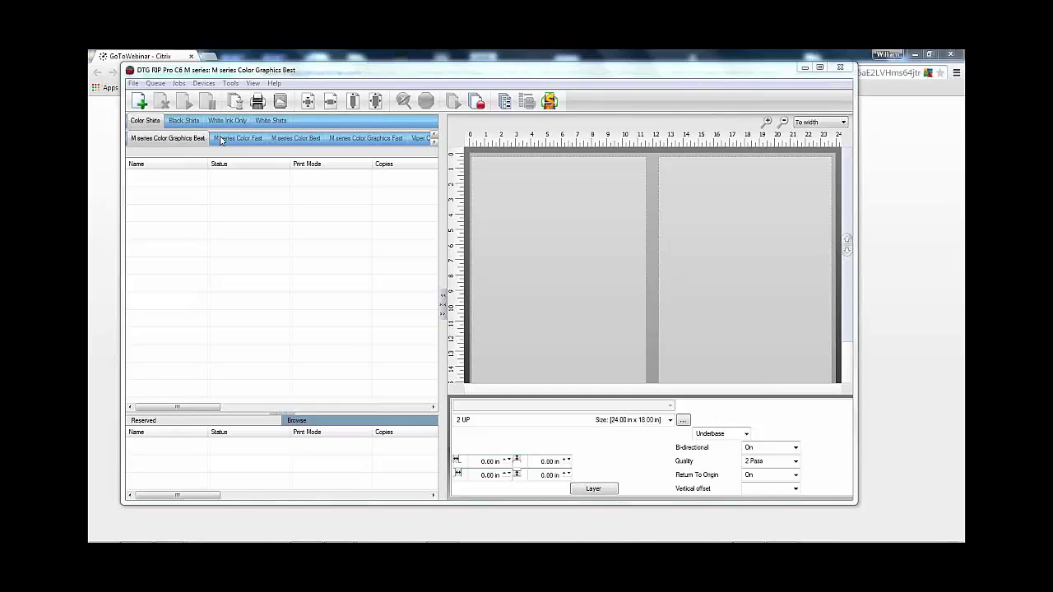
Step: Look through the M series color shirt queues and return to M series Color Graphics Best
left_click(284, 138)
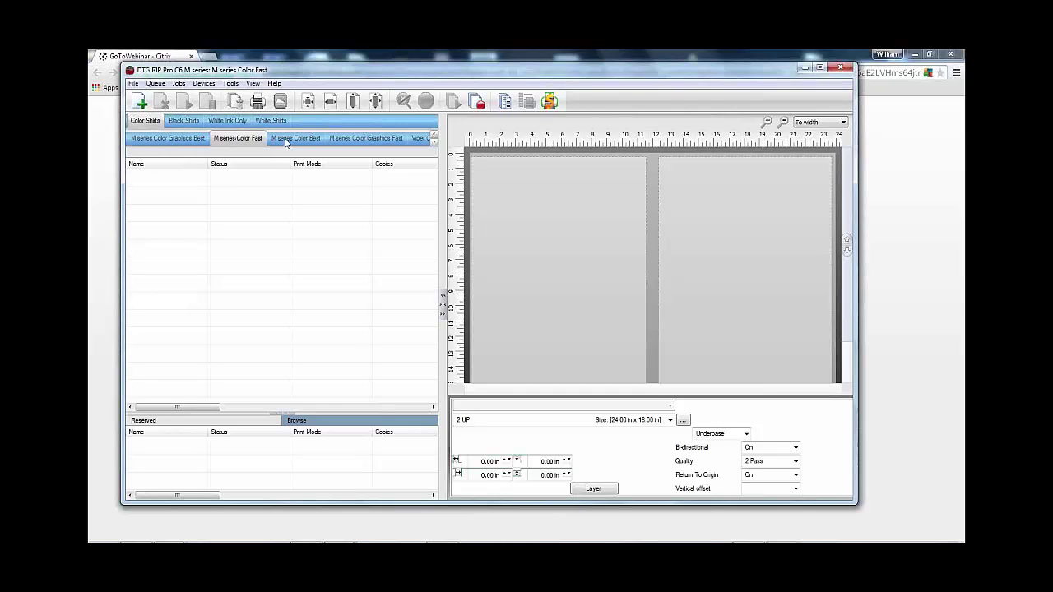
left_click(351, 138)
left_click(170, 138)
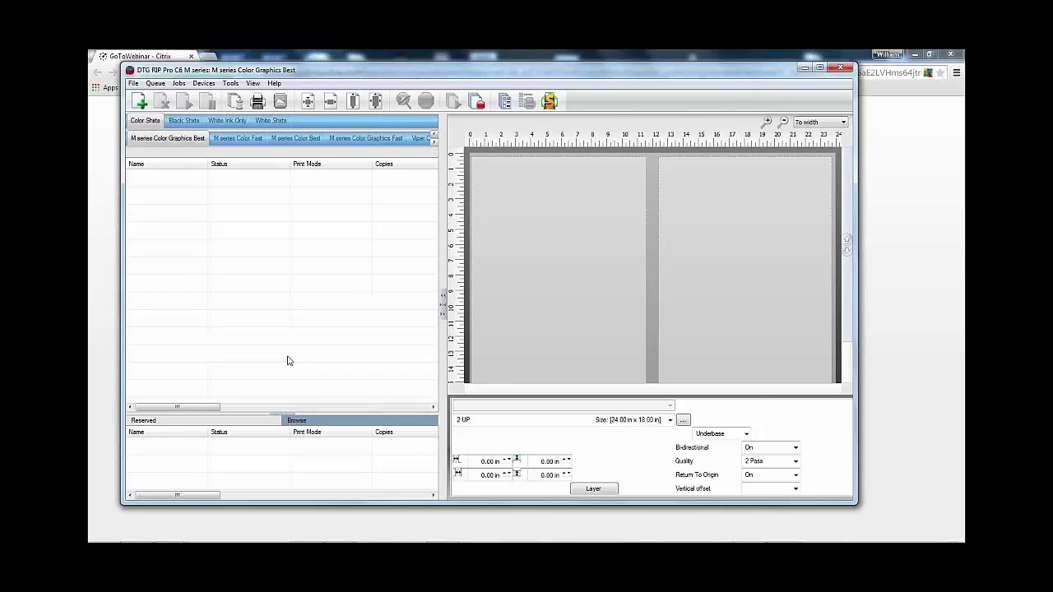
left_click(930, 133)
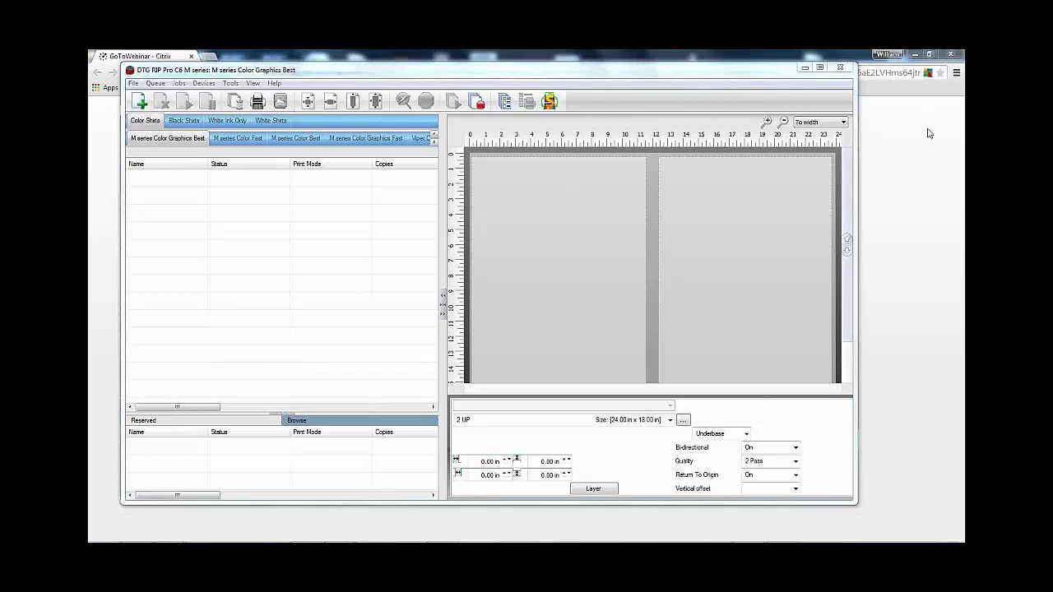
Step: Maximize the RIP window and open the layer profile in the M series Color Graphics Best queue's properties
left_click(820, 67)
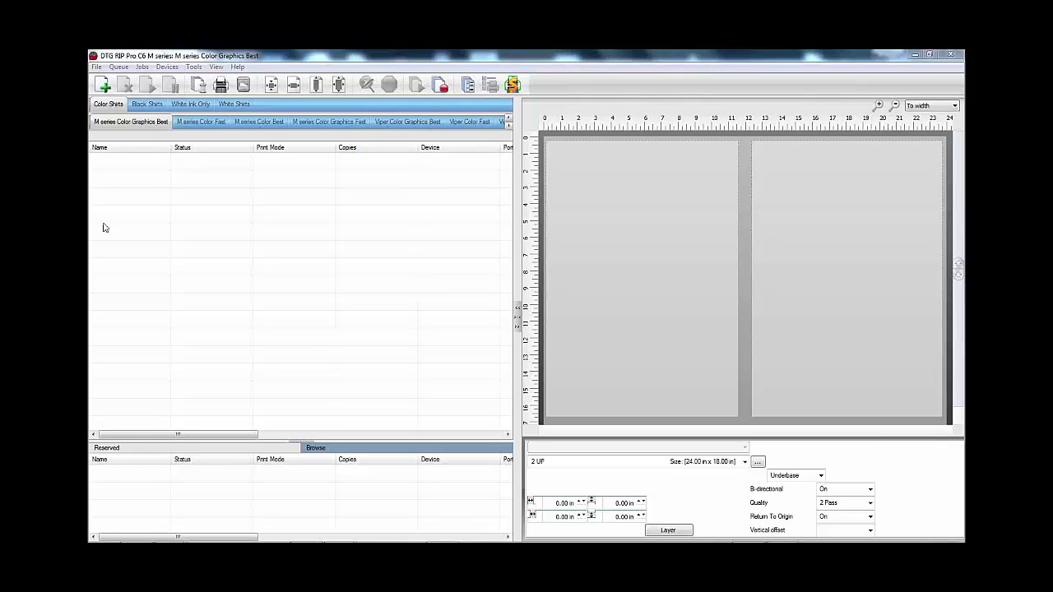
left_click(142, 122)
double_click(143, 122)
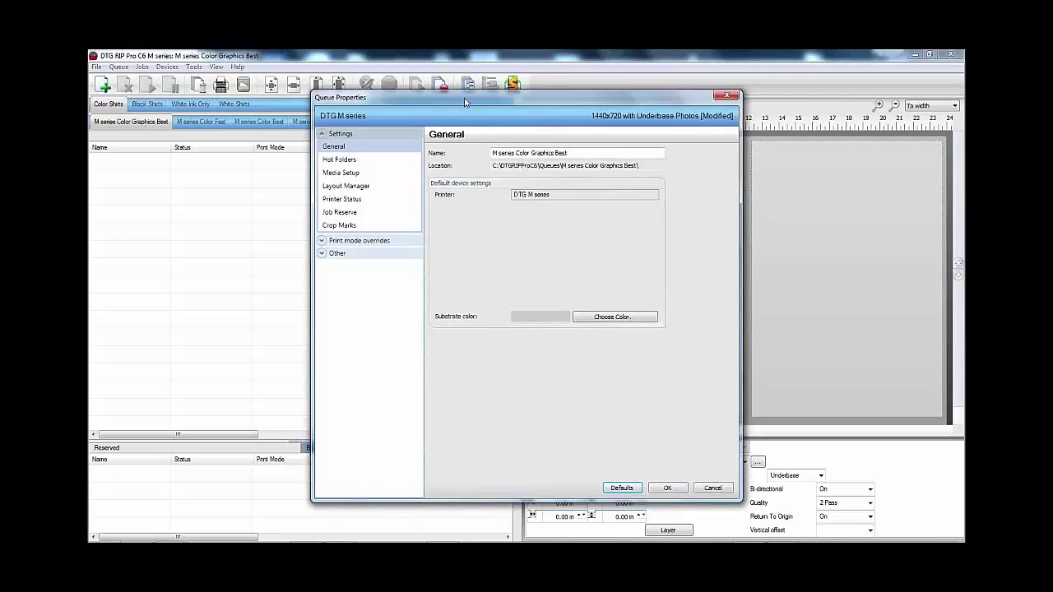
left_click_drag(463, 97, 519, 75)
left_click(375, 219)
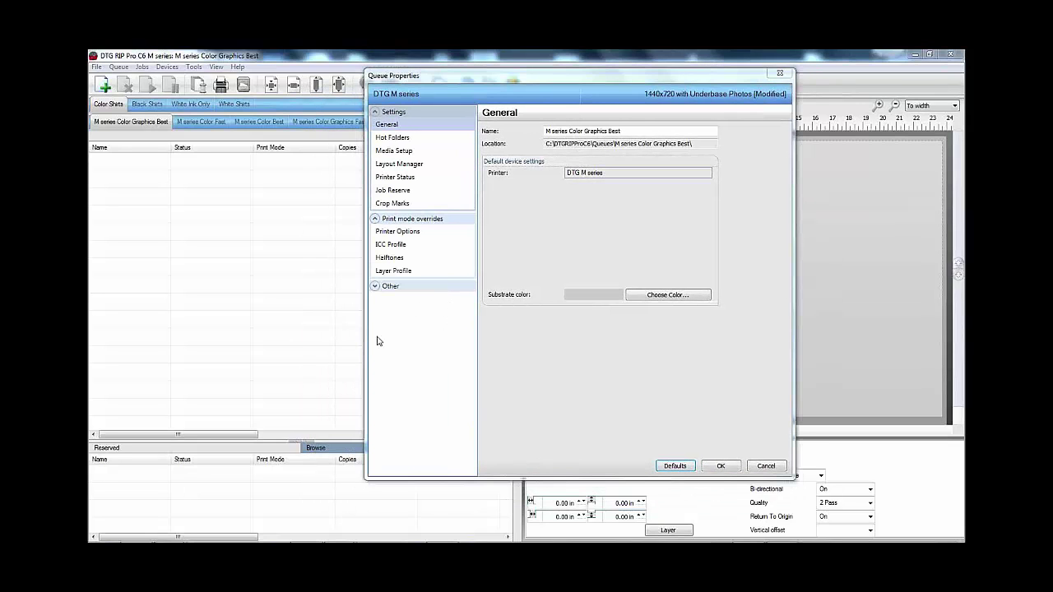
left_click(394, 271)
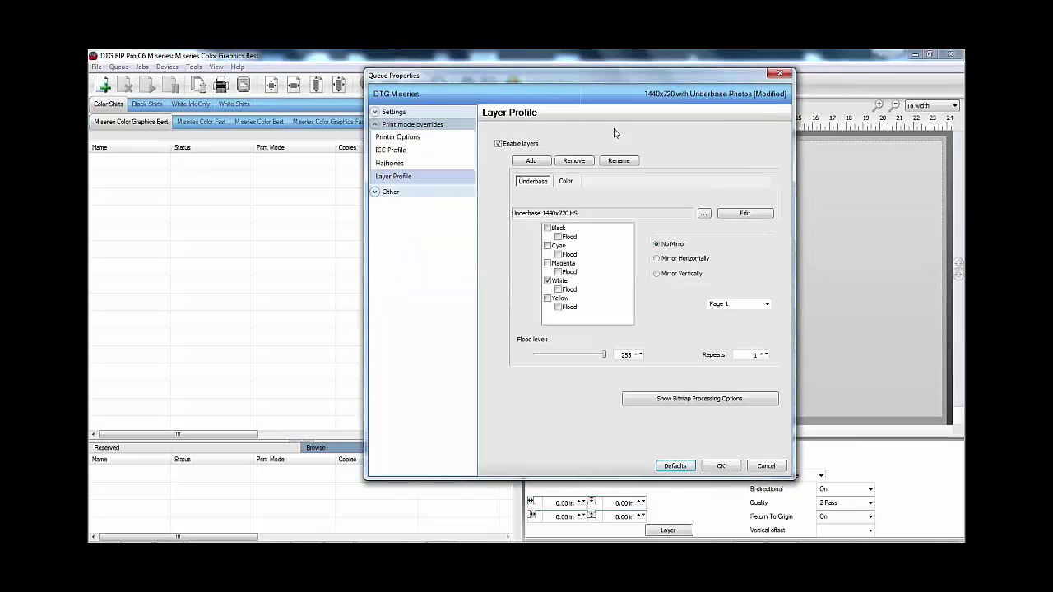
left_click_drag(652, 76, 427, 77)
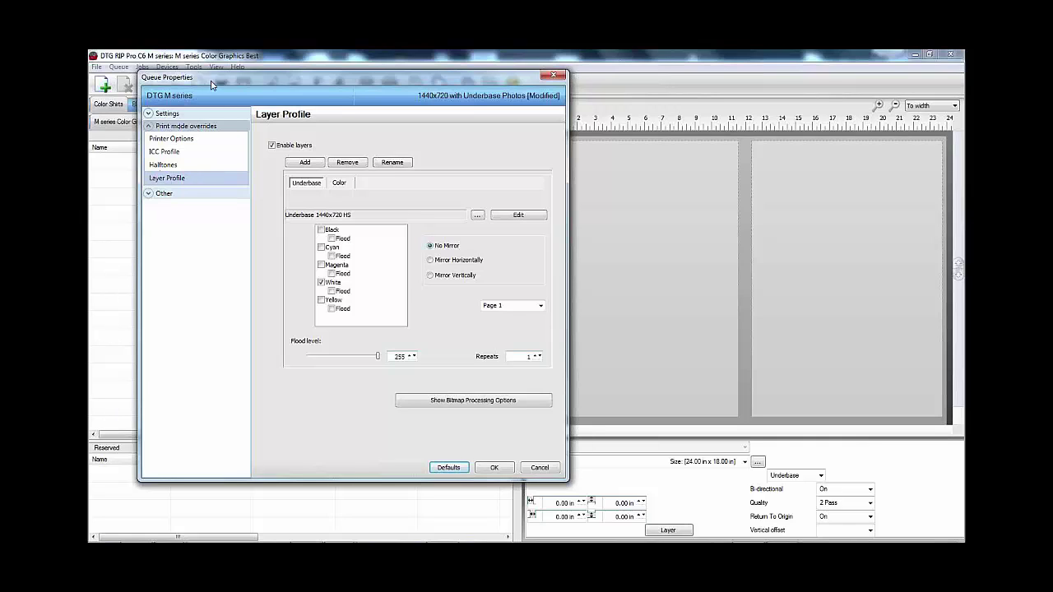
left_click_drag(218, 72, 401, 118)
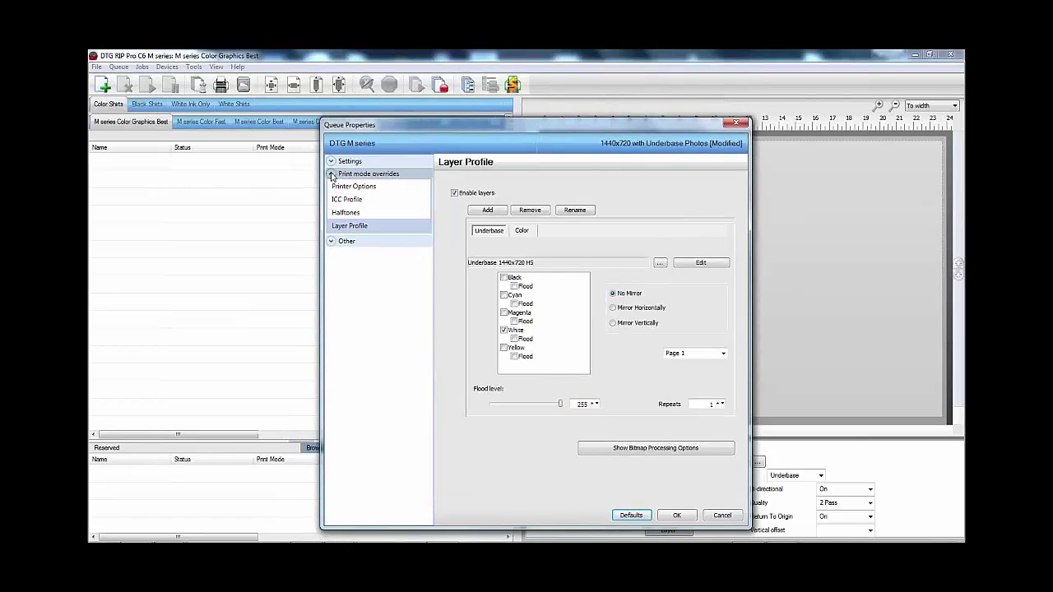
Step: Show the bitmap processing options of the layer profile and review the Underbase and Color layers
left_click(331, 174)
left_click(331, 161)
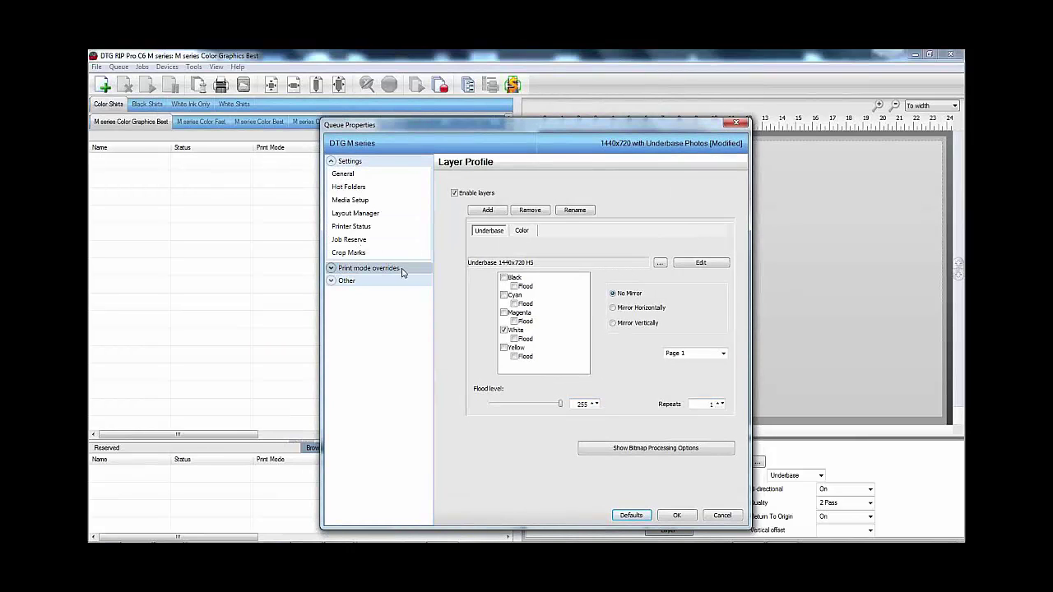
left_click(331, 269)
left_click_drag(452, 120, 477, 56)
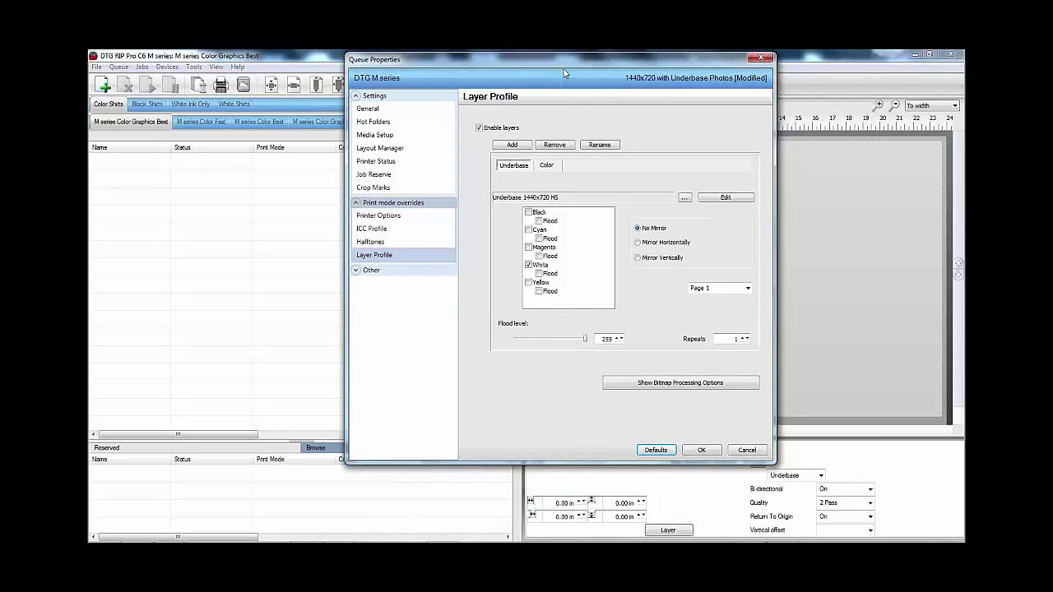
left_click_drag(570, 62, 433, 60)
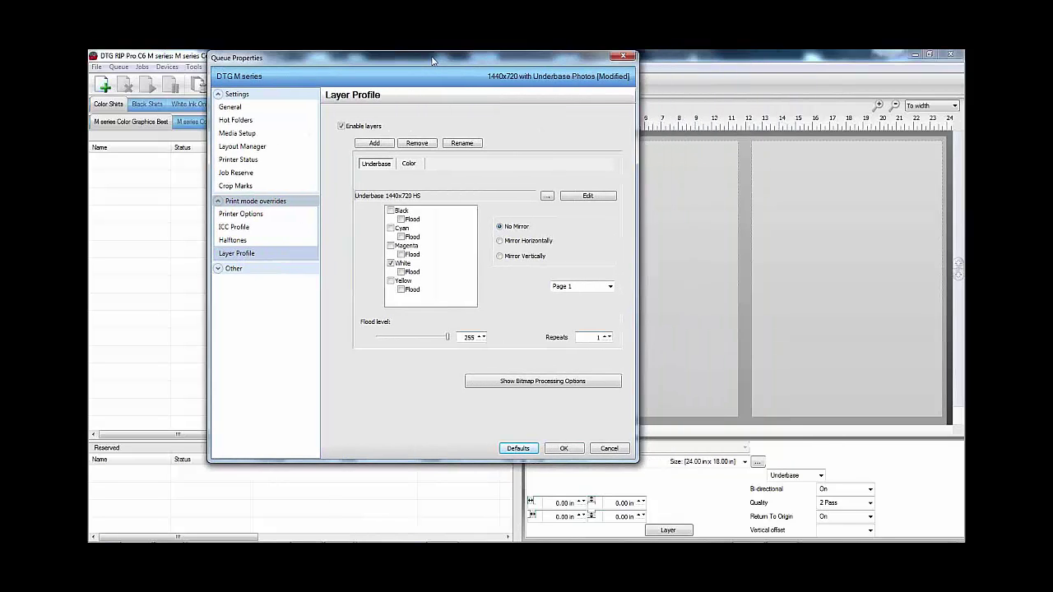
left_click(538, 384)
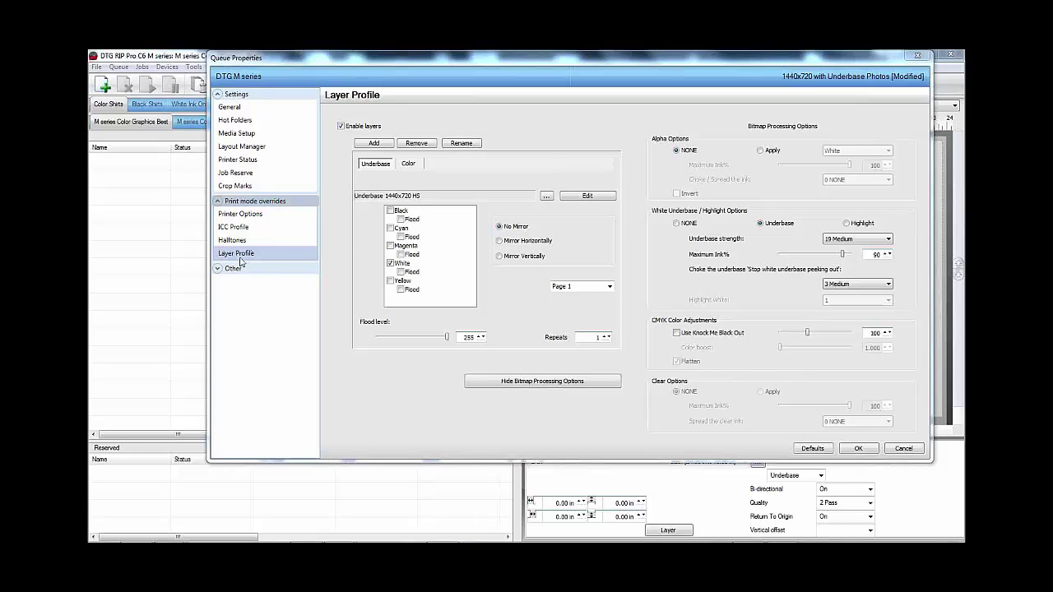
left_click(369, 167)
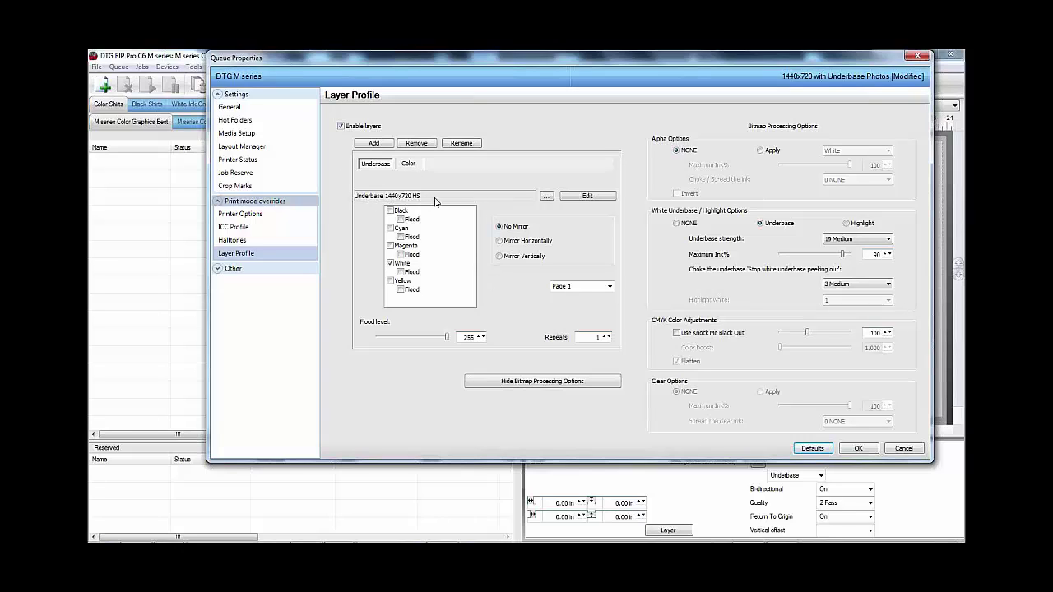
left_click(411, 165)
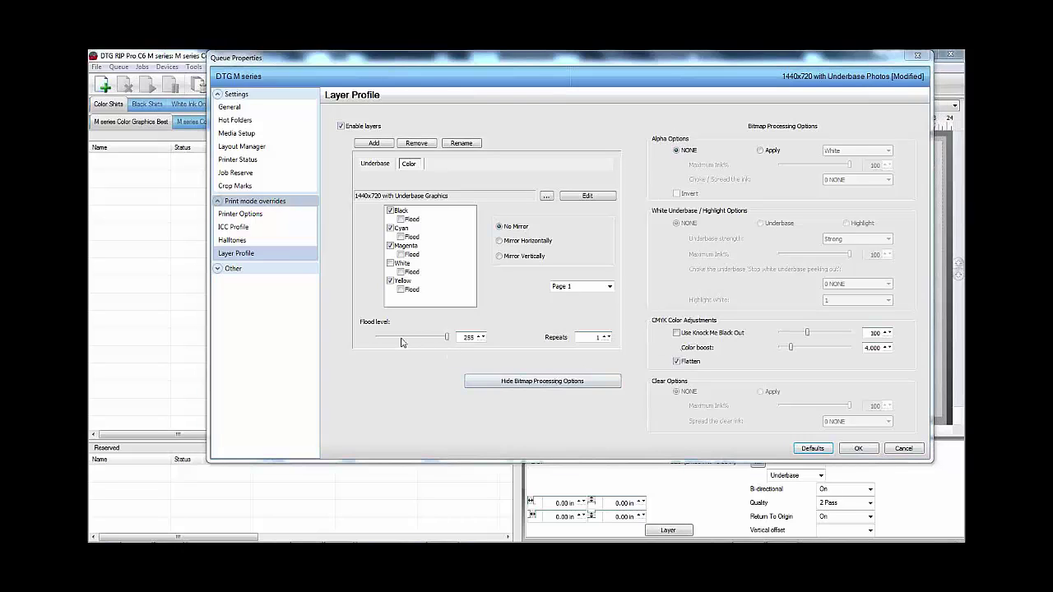
Step: Turn off the yellow, magenta, cyan and black inks for the Color layer
left_click(390, 282)
left_click(390, 245)
left_click(390, 228)
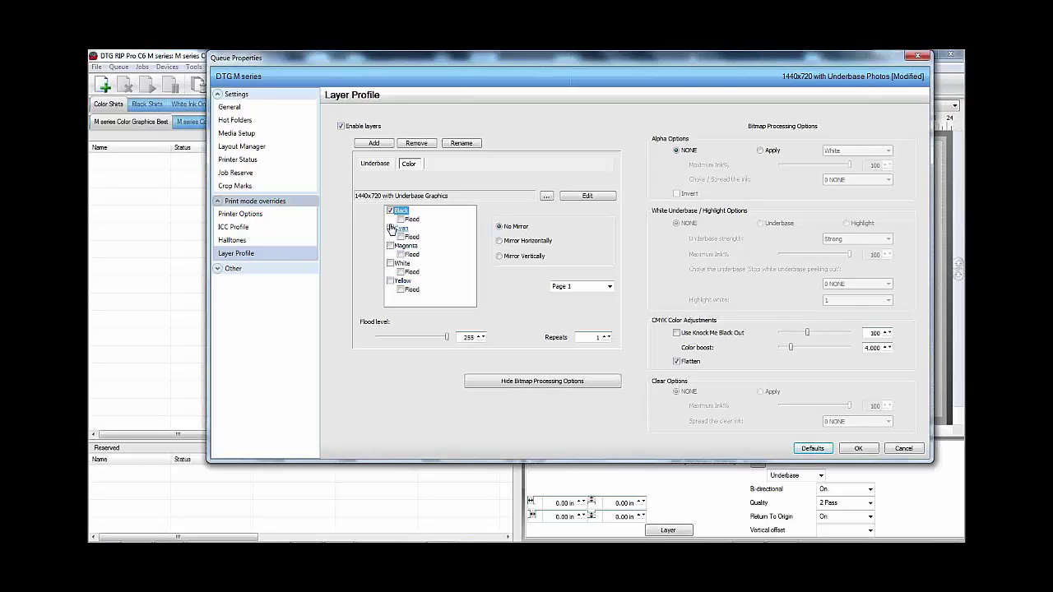
left_click(390, 210)
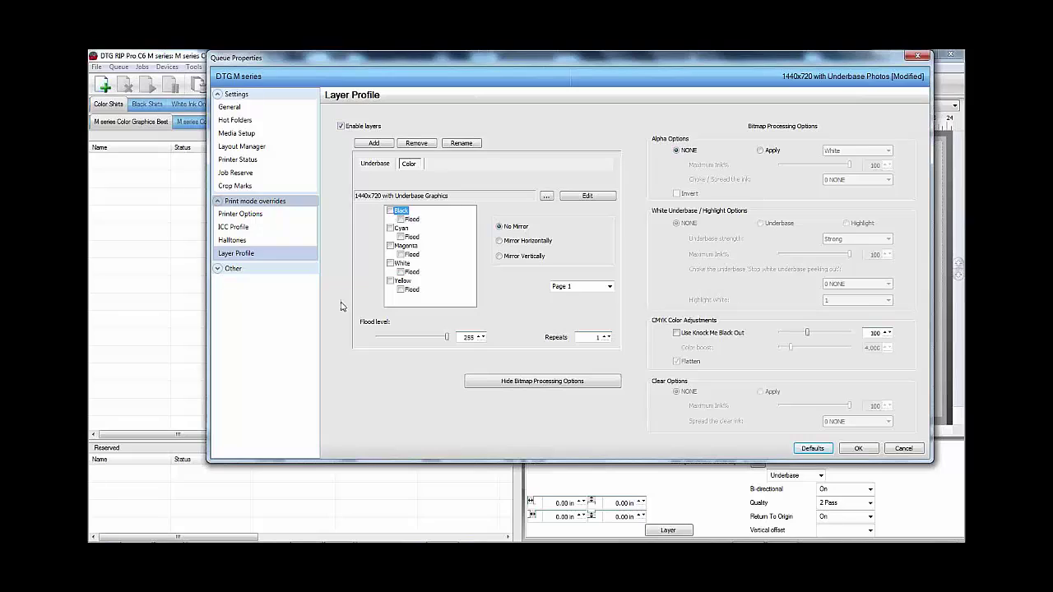
Step: Turn the black, cyan, magenta and yellow inks back on for the Color layer and close the queue properties
left_click(390, 210)
left_click(390, 228)
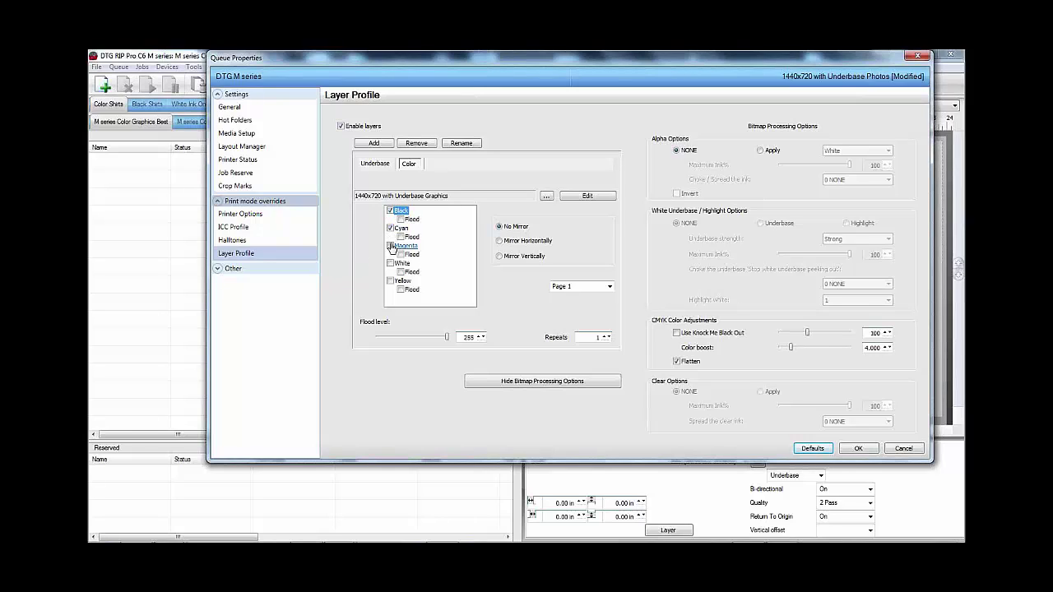
left_click(389, 245)
left_click(390, 281)
left_click_drag(660, 60, 637, 57)
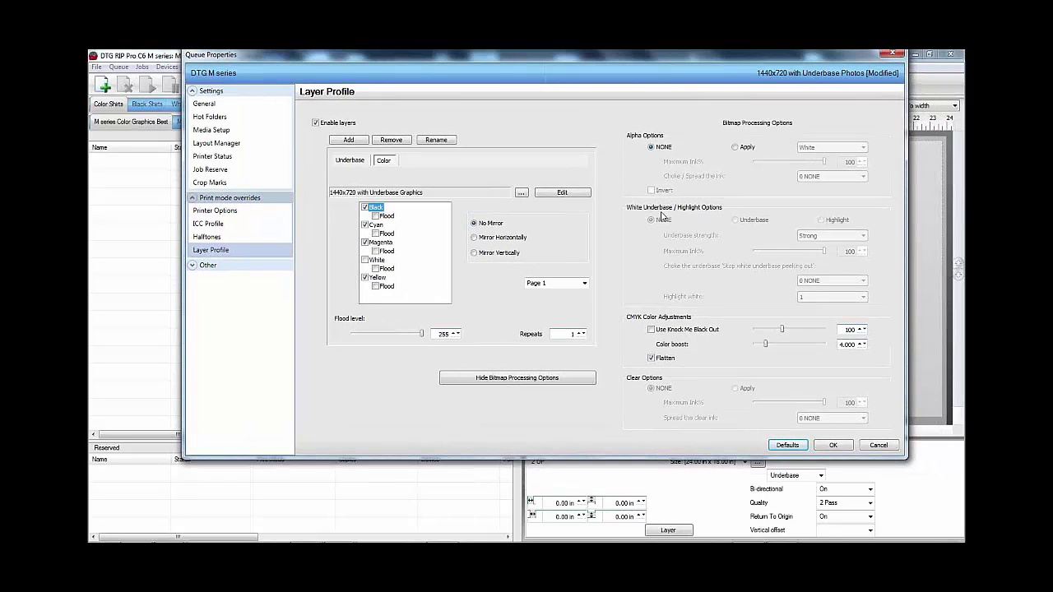
left_click(894, 54)
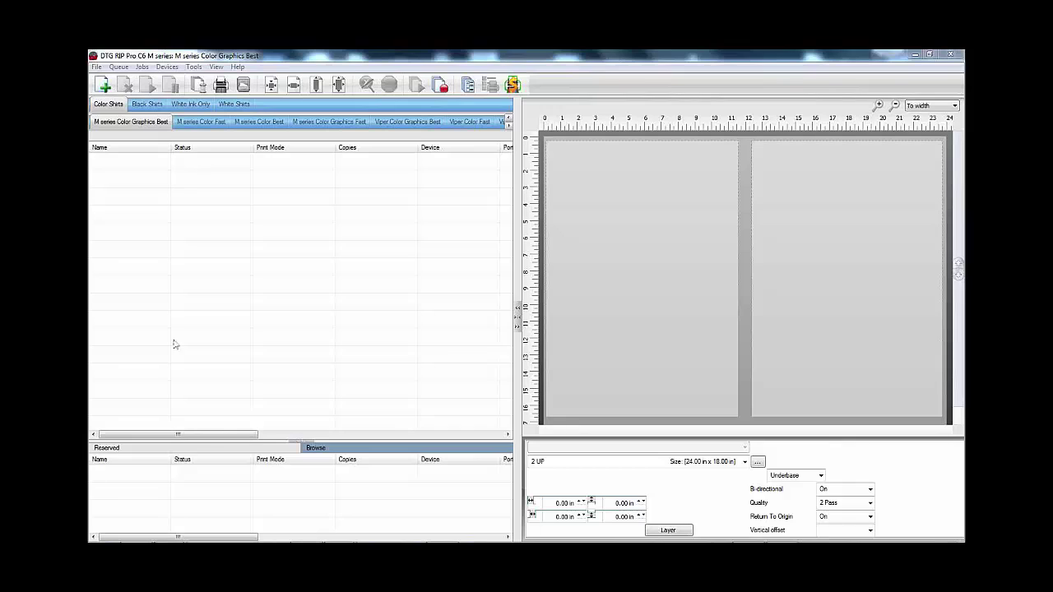
Step: Import BunnyLove.psd from the DTG Graphics folder in the Pictures library into the M series Black Graphics Fast queue for black shirts
left_click(148, 104)
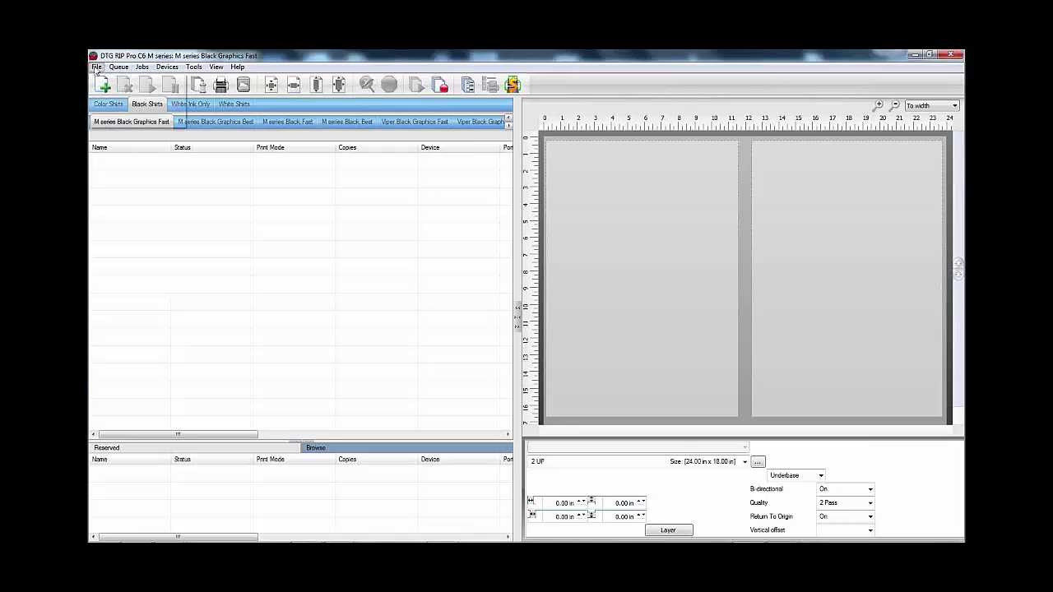
left_click(119, 67)
left_click(96, 67)
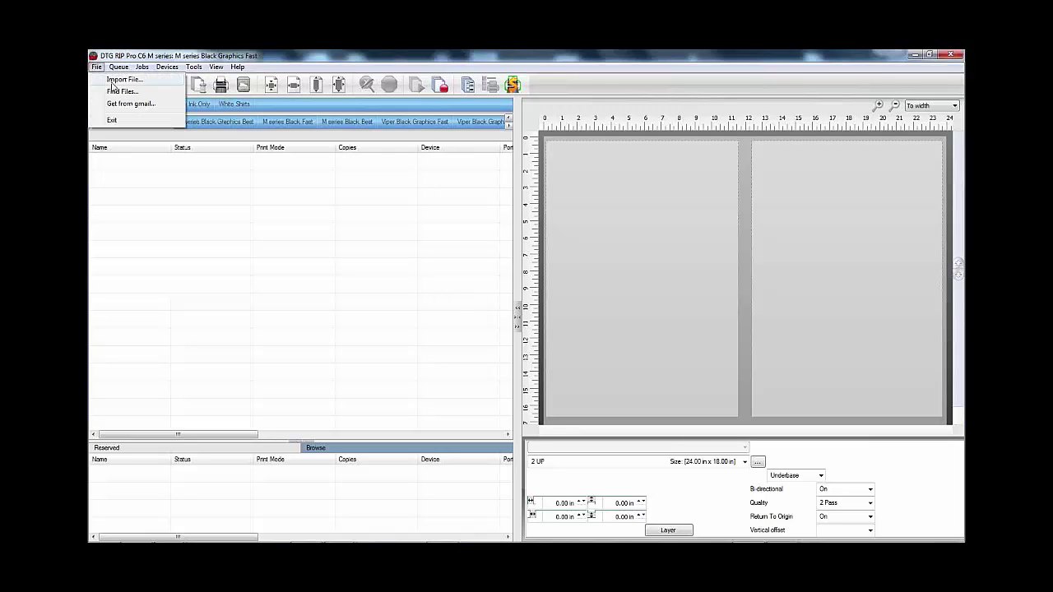
left_click(112, 83)
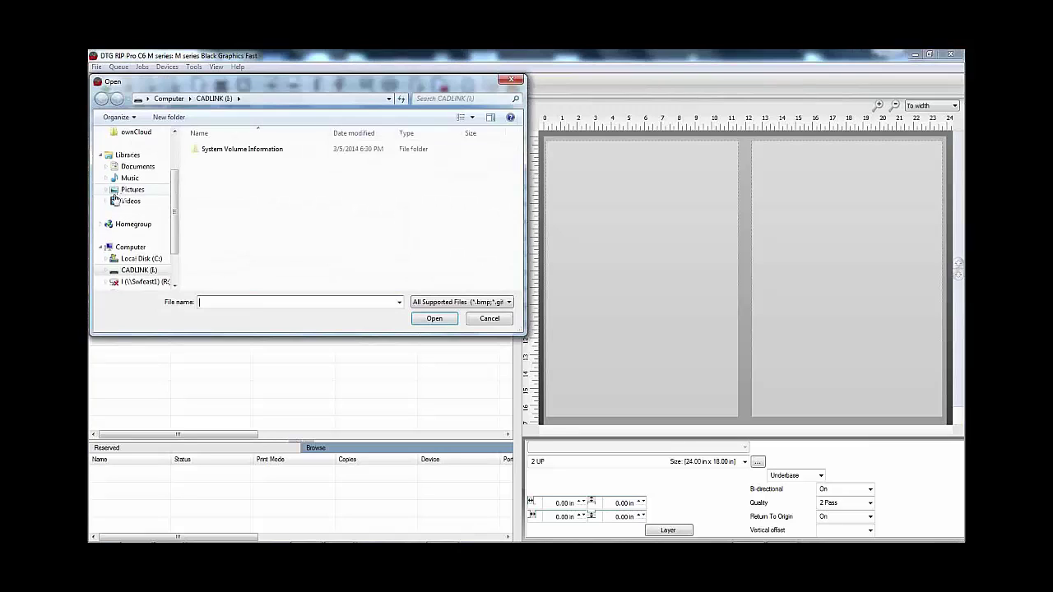
left_click_drag(176, 227, 178, 232)
scroll(157, 230, "up", 3)
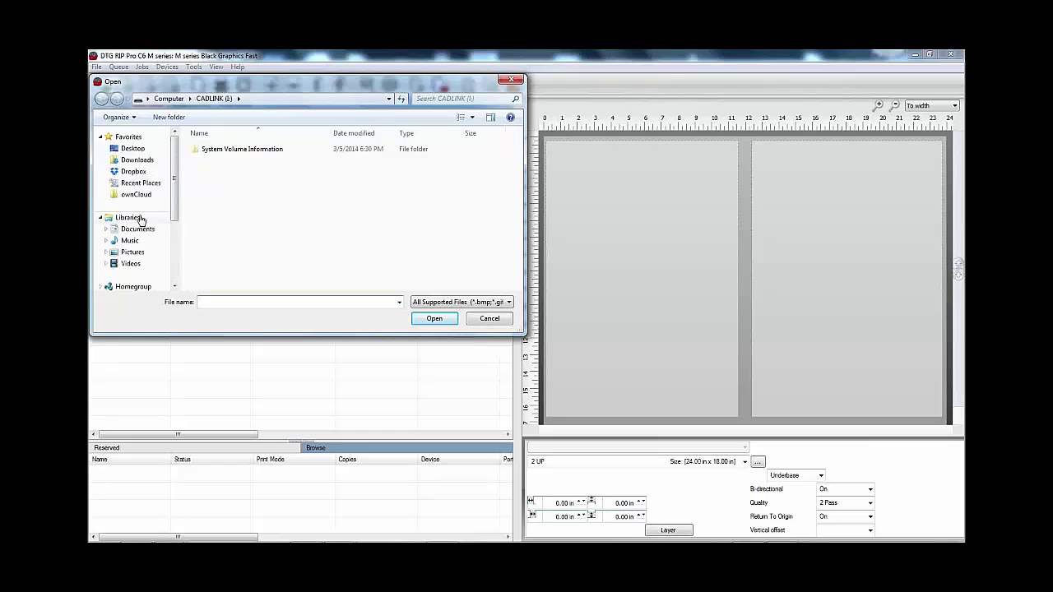
left_click(132, 255)
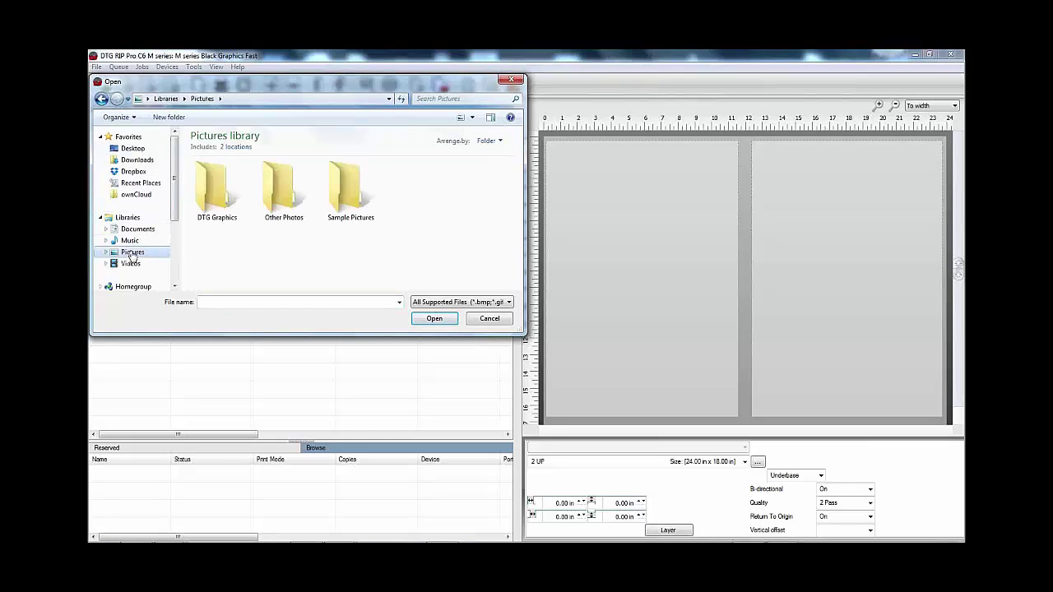
double_click(218, 191)
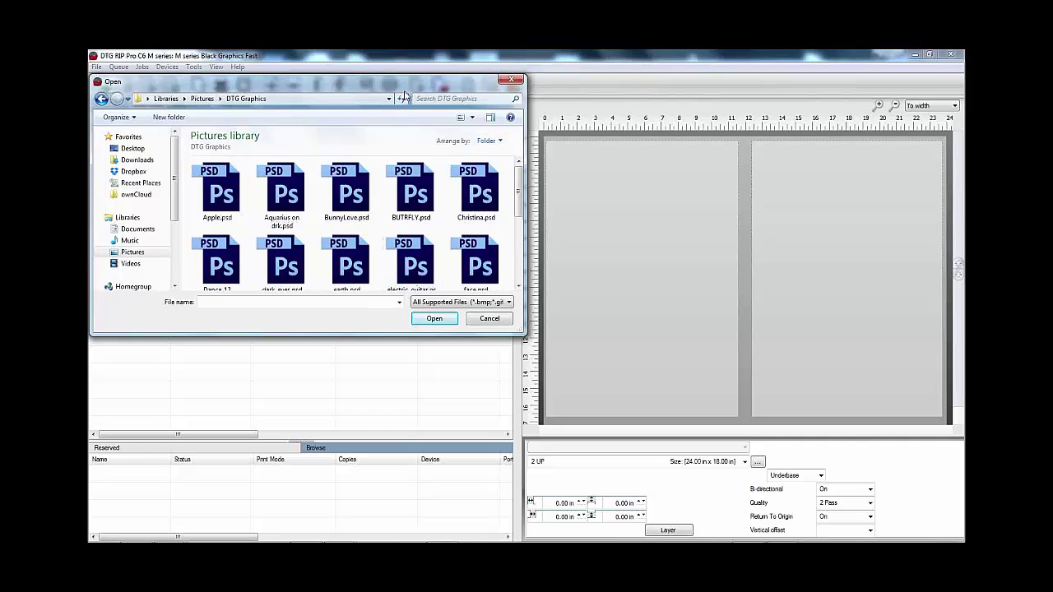
left_click_drag(402, 98, 490, 158)
left_click(435, 272)
double_click(435, 271)
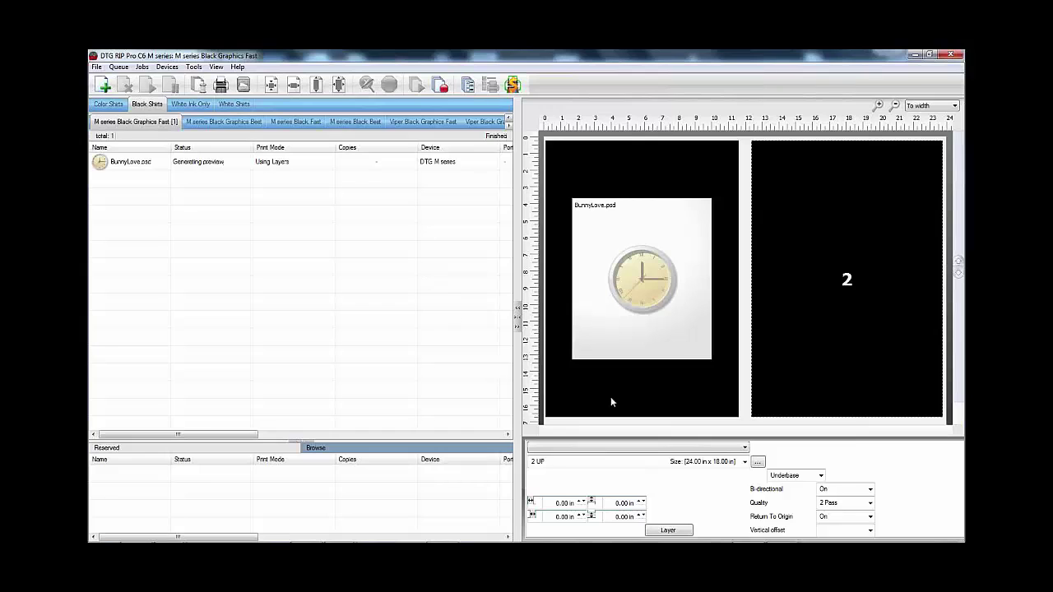
Step: Place the BunnyLove.psd image 2 inches from the top of the platen
left_click(634, 296)
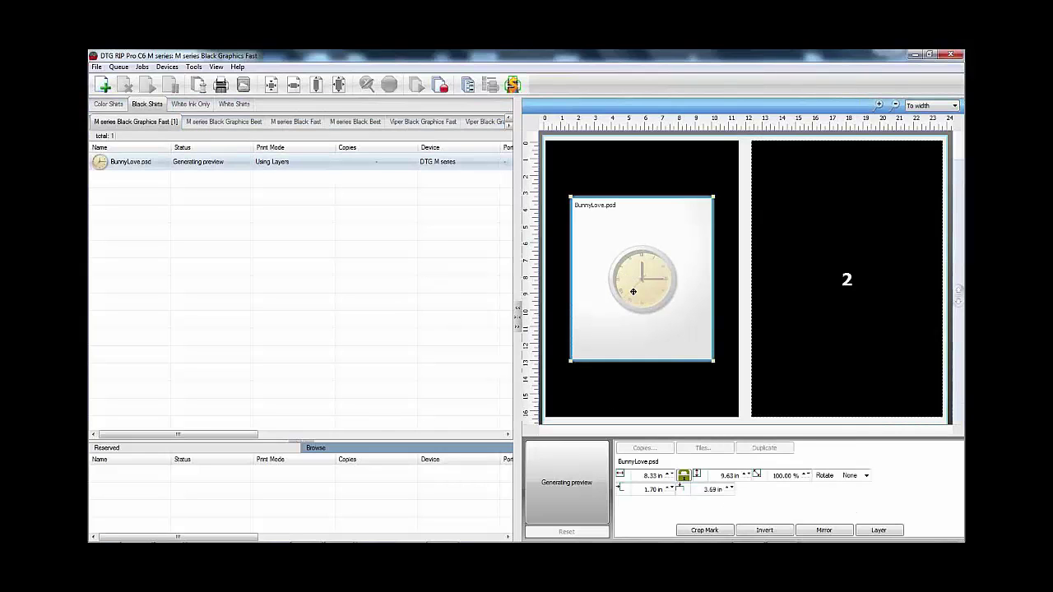
double_click(715, 489)
type("2")
key("Tab")
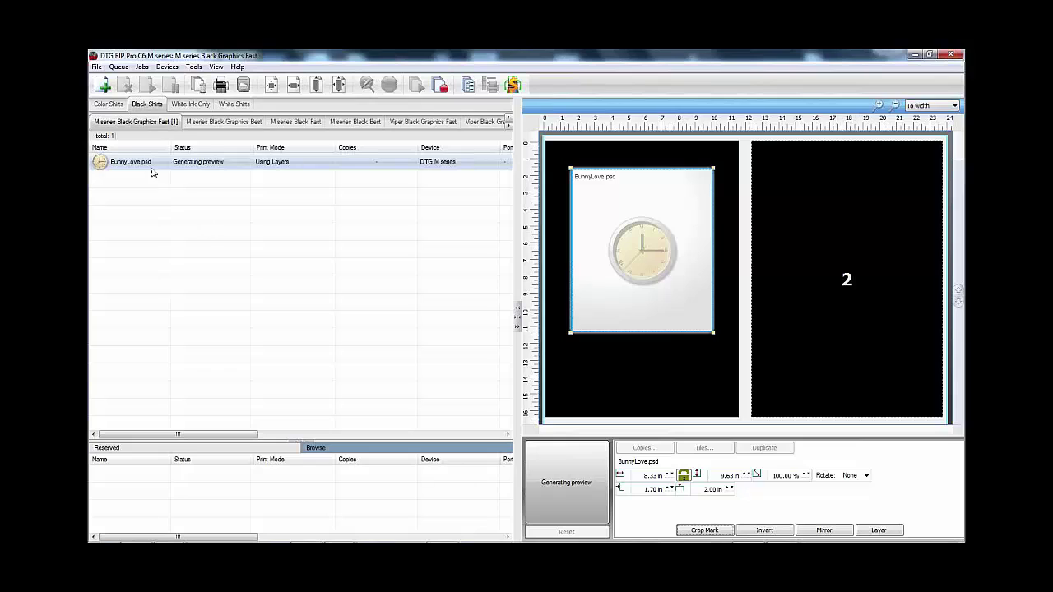
left_click(143, 67)
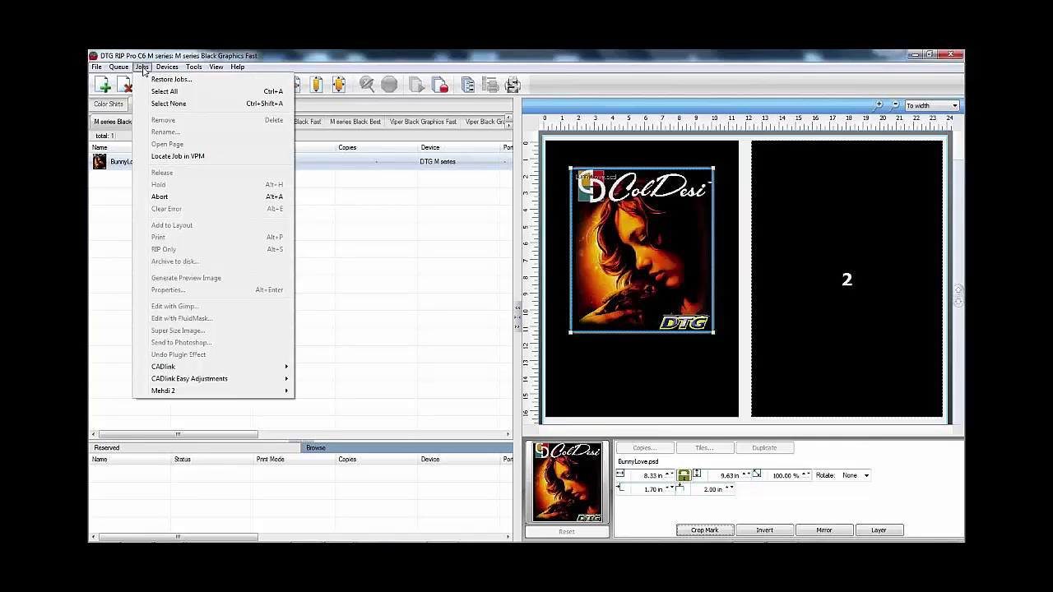
left_click(109, 217)
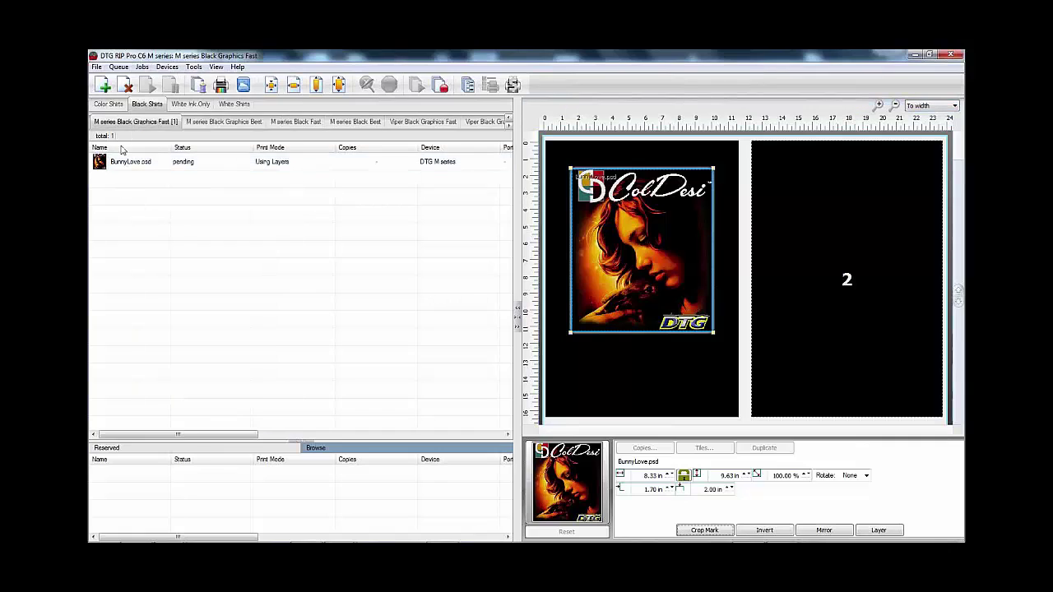
left_click(141, 68)
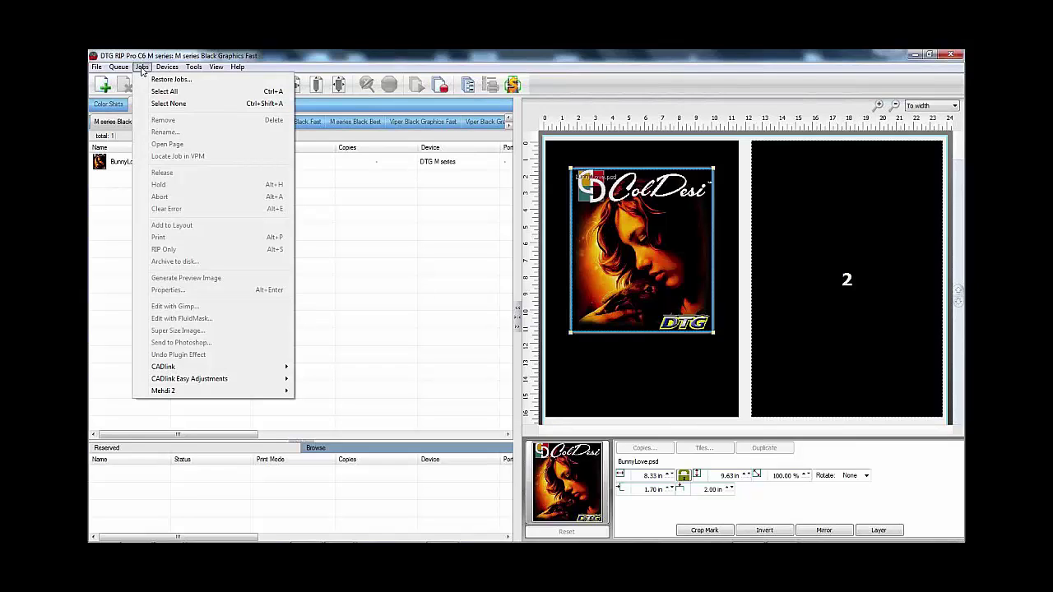
left_click(142, 71)
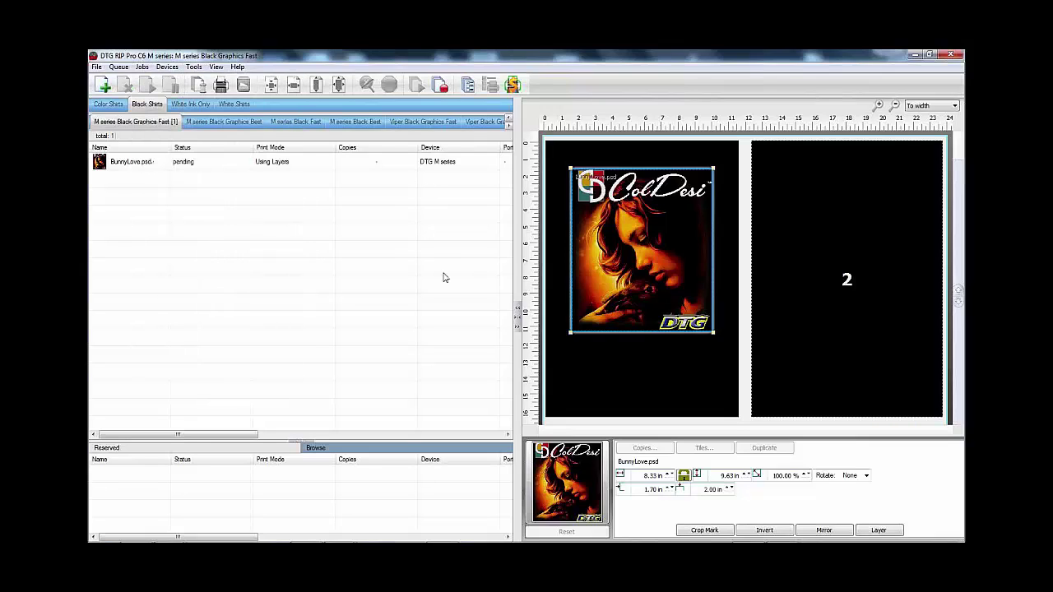
Step: Open the BunnyLove.psd graphic placed on the platen in Gimp for editing
right_click(631, 222)
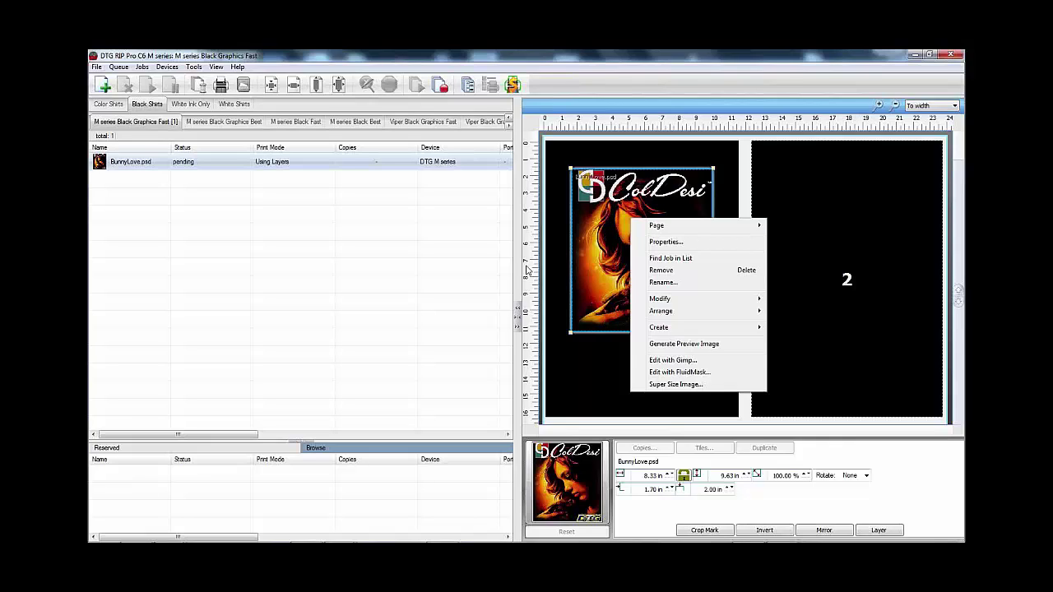
left_click(656, 208)
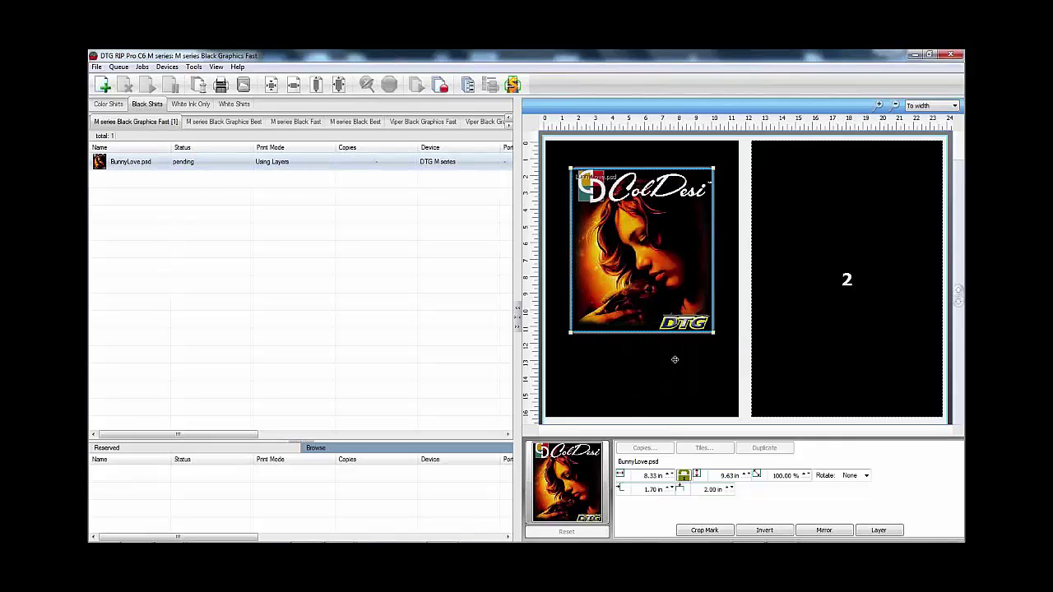
right_click(621, 231)
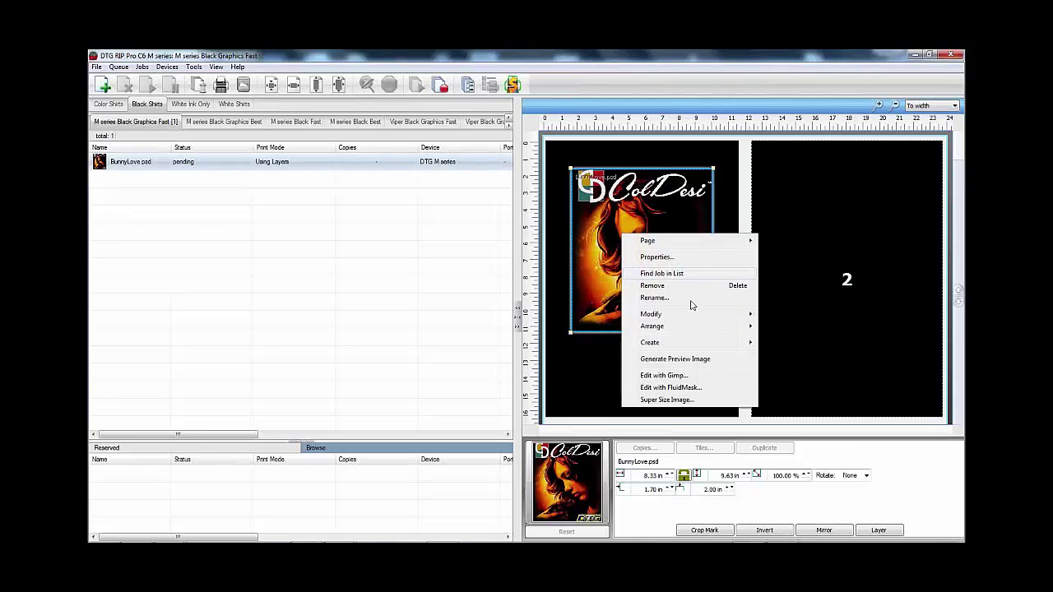
left_click(662, 376)
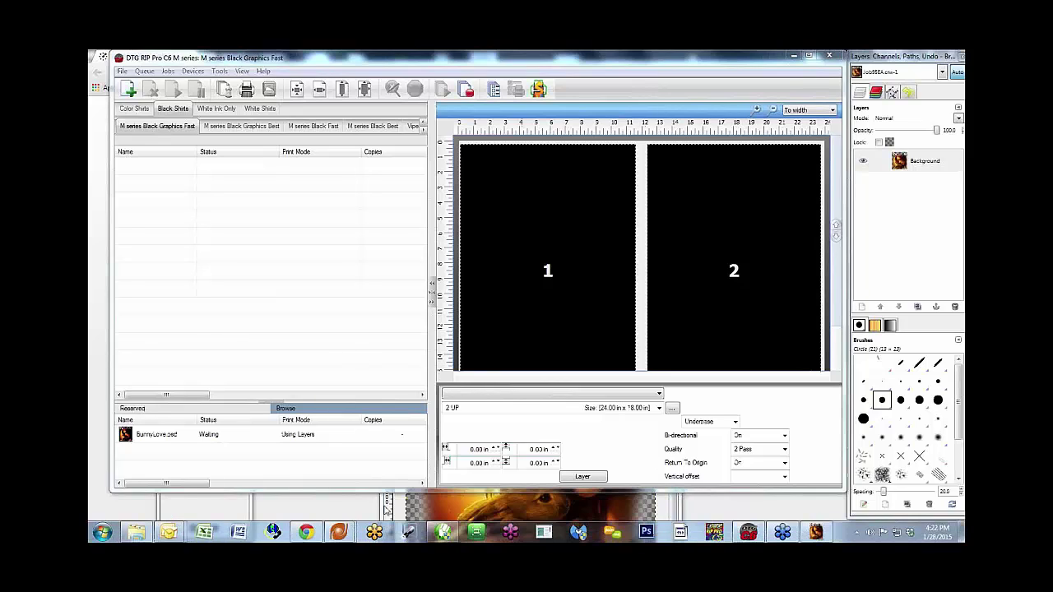
Step: Minimize the DTG RIP Pro window, then reposition and enlarge the GIMP image window to show the whole graphic
left_click(795, 57)
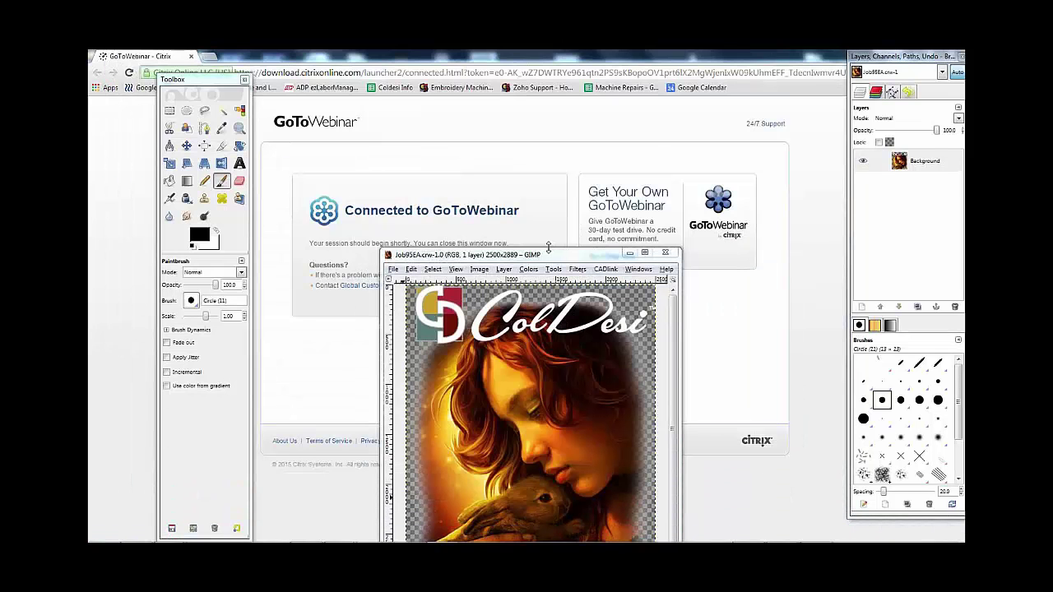
left_click_drag(554, 257, 458, 110)
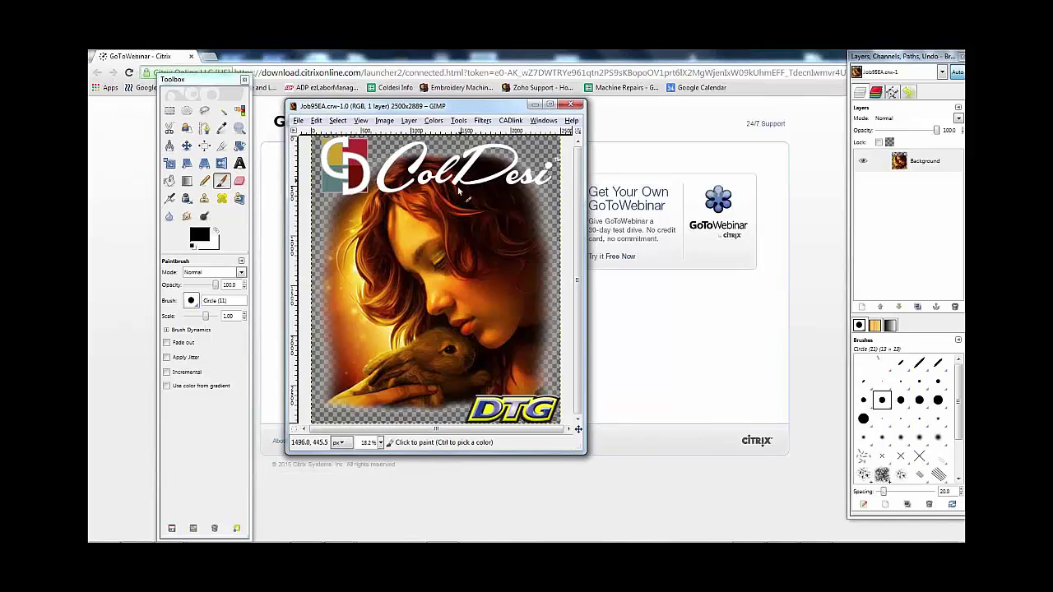
left_click_drag(579, 451, 682, 501)
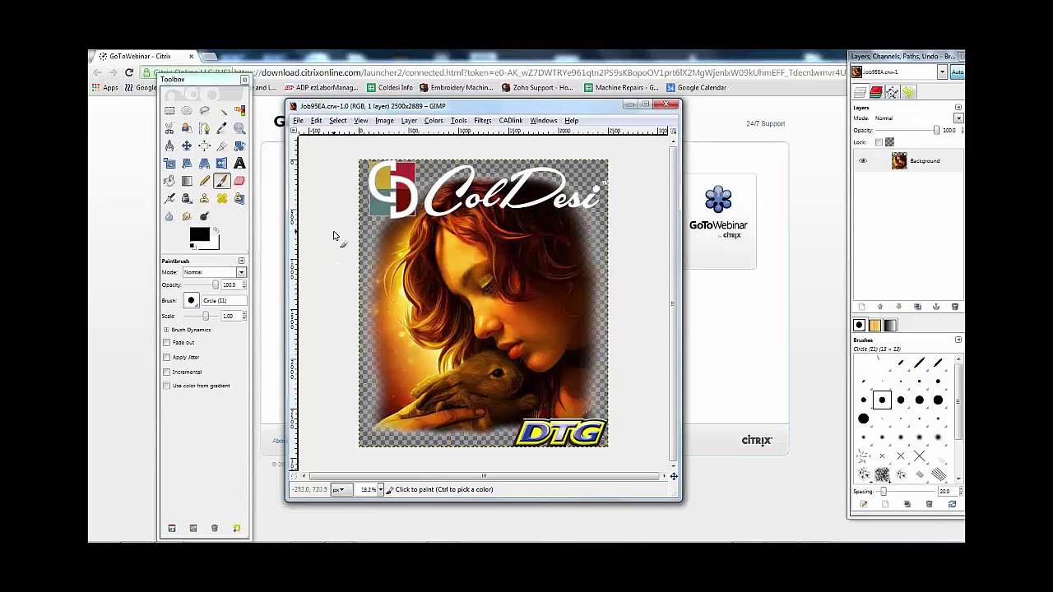
Step: Close the BunnyLove image and GIMP, and switch back to DTG RIP Pro
left_click(666, 105)
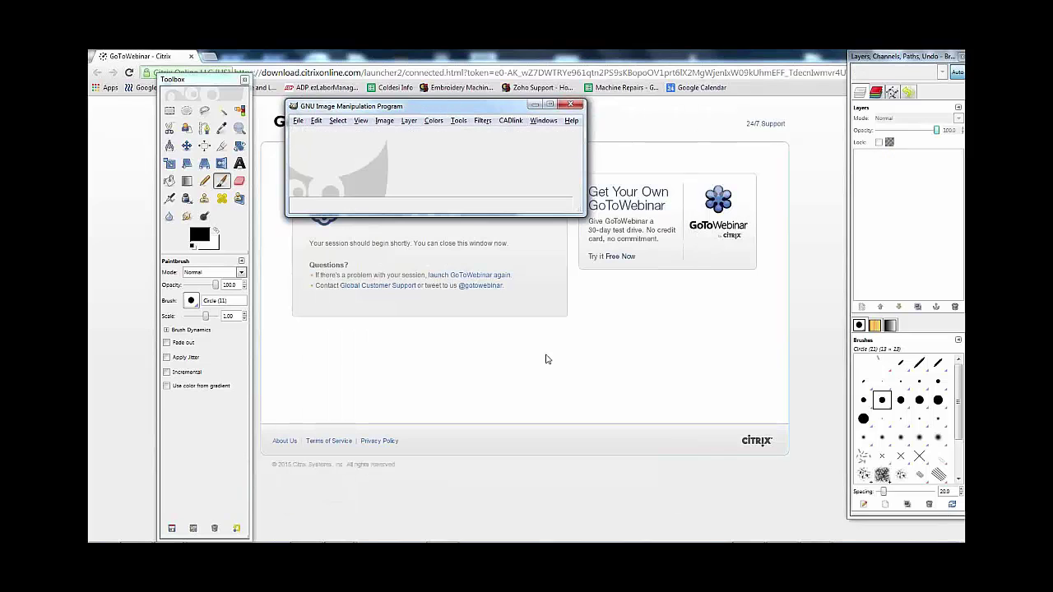
left_click(574, 107)
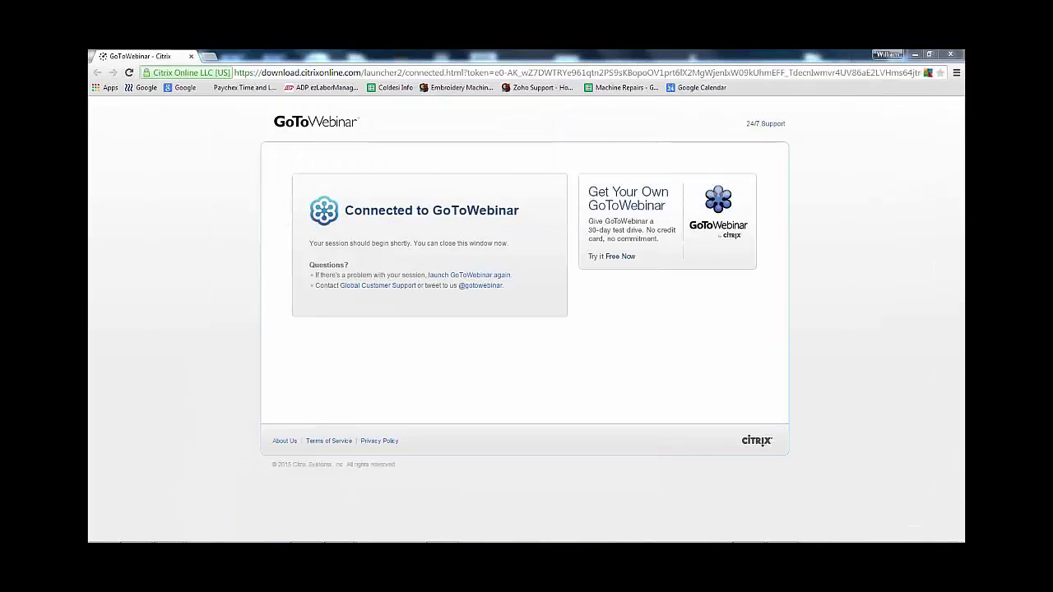
mouse_move(444, 541)
mouse_move(707, 539)
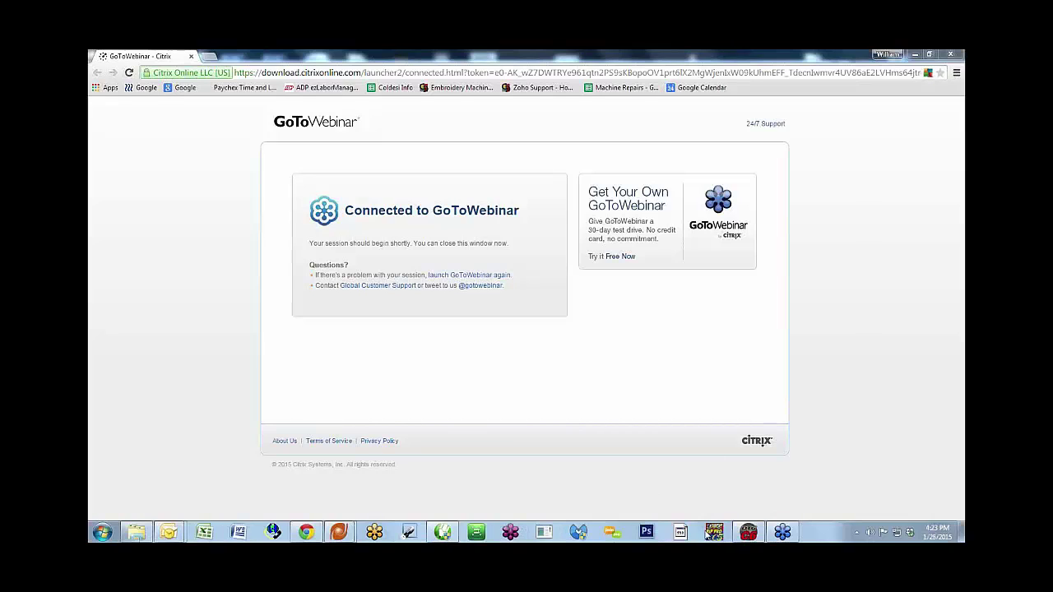
left_click(749, 536)
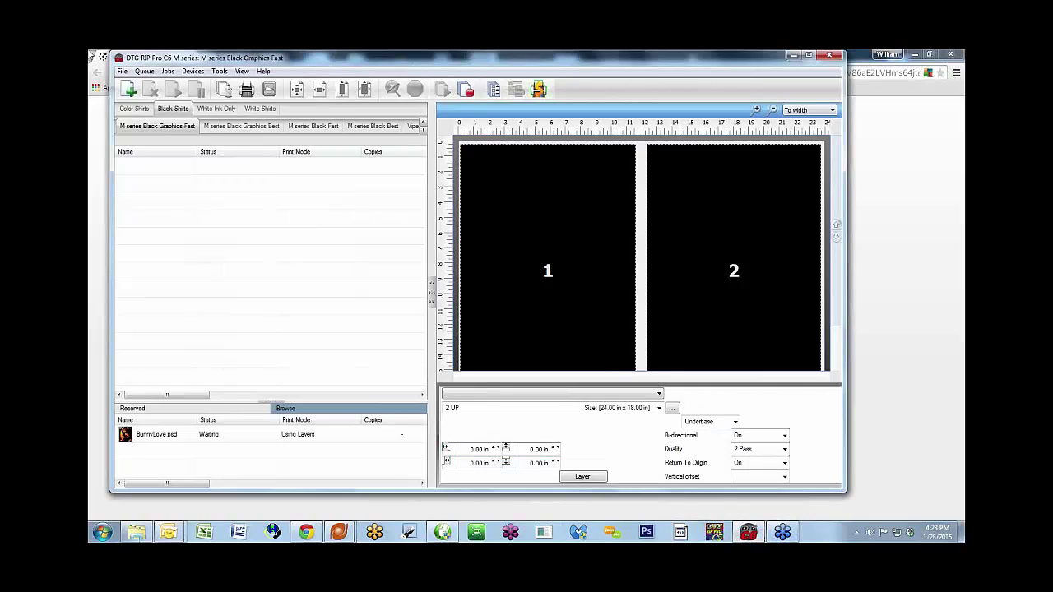
Step: Import BunnyLove.psd from the DTG Graphics folder again into the M series Black Graphics Fast queue
left_click(122, 71)
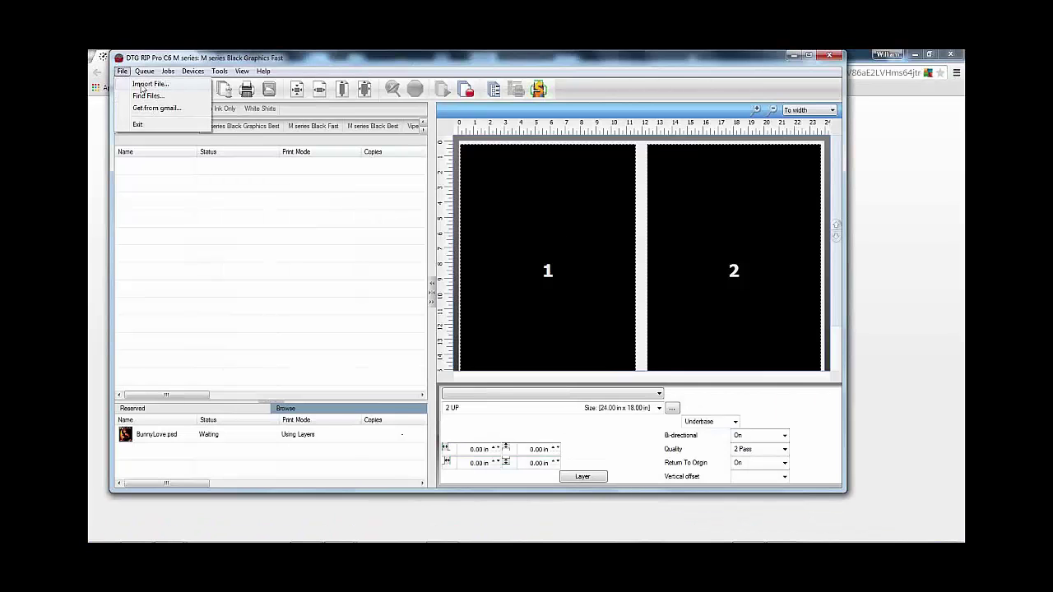
left_click(144, 86)
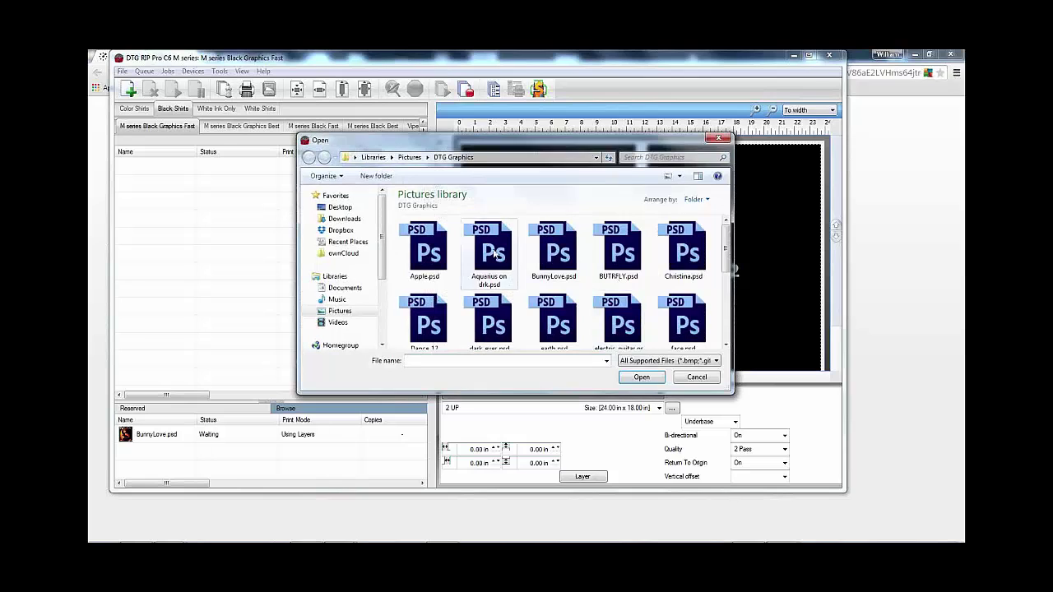
left_click(559, 258)
double_click(560, 261)
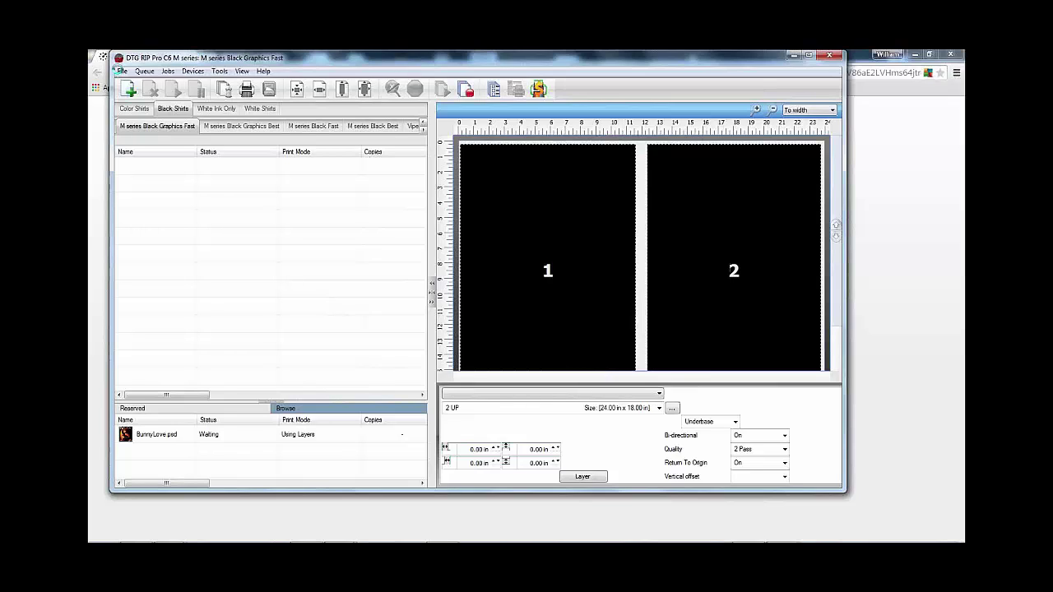
Step: Place the newly imported BunnyLove image 2 inches from the top of the platen
left_click(549, 247)
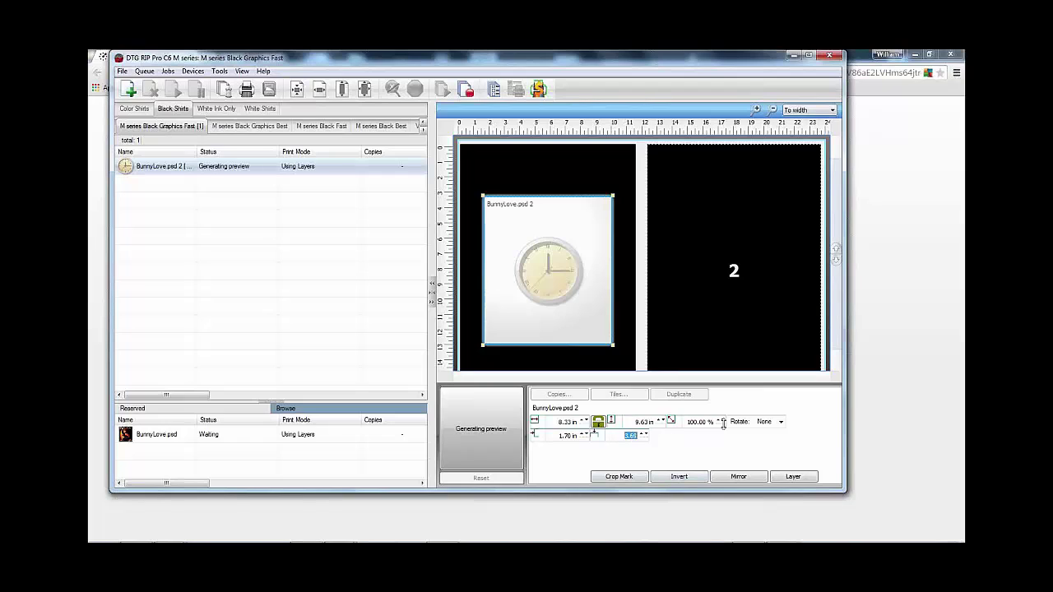
type("2")
key("Tab")
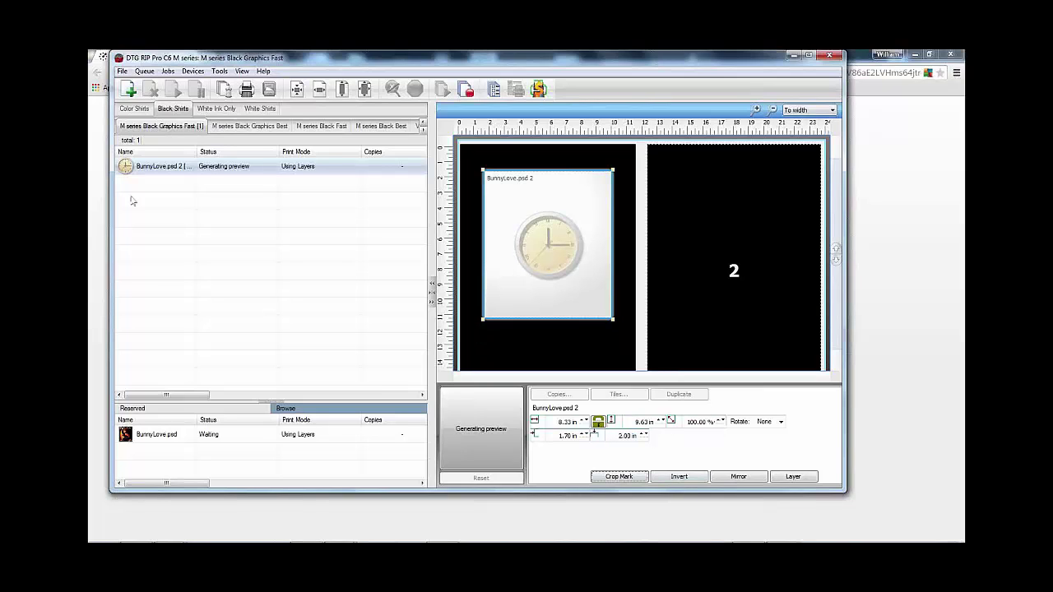
Step: Send the newly imported BunnyLove job from the queue to Photoshop
left_click(144, 71)
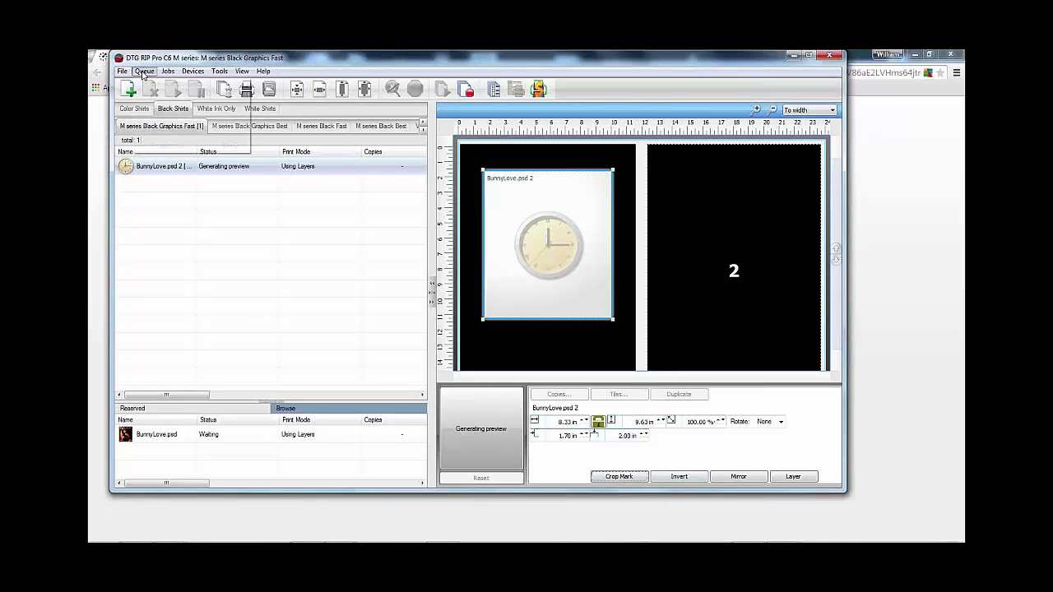
mouse_move(168, 72)
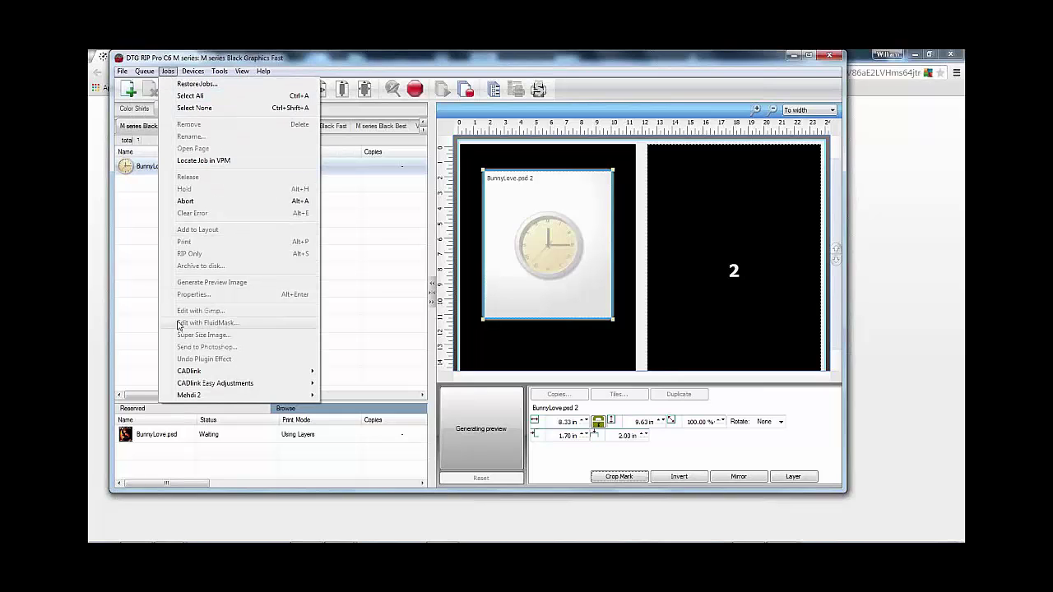
left_click(134, 217)
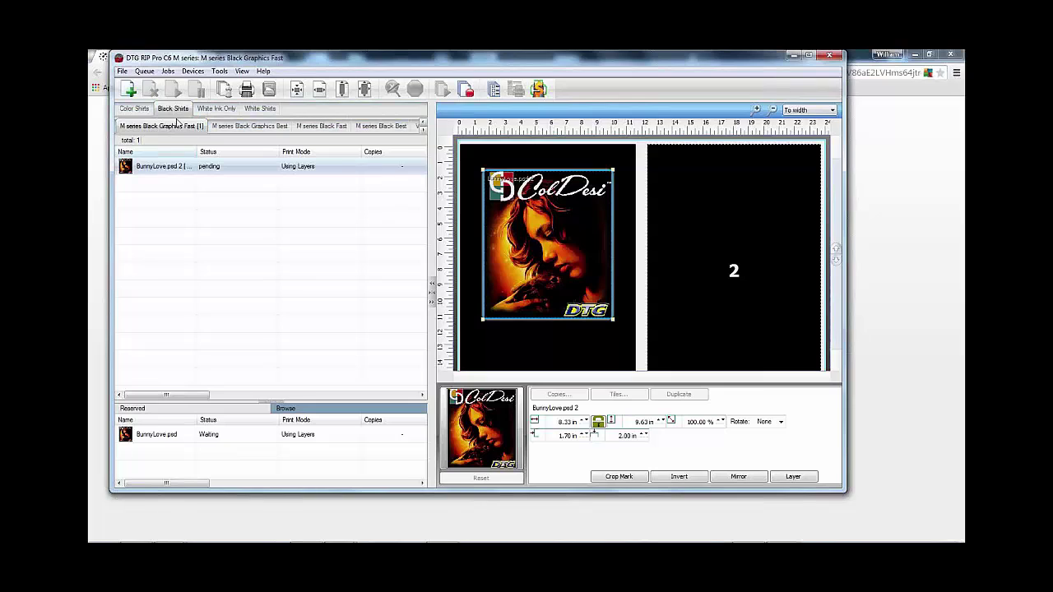
left_click(149, 73)
mouse_move(174, 76)
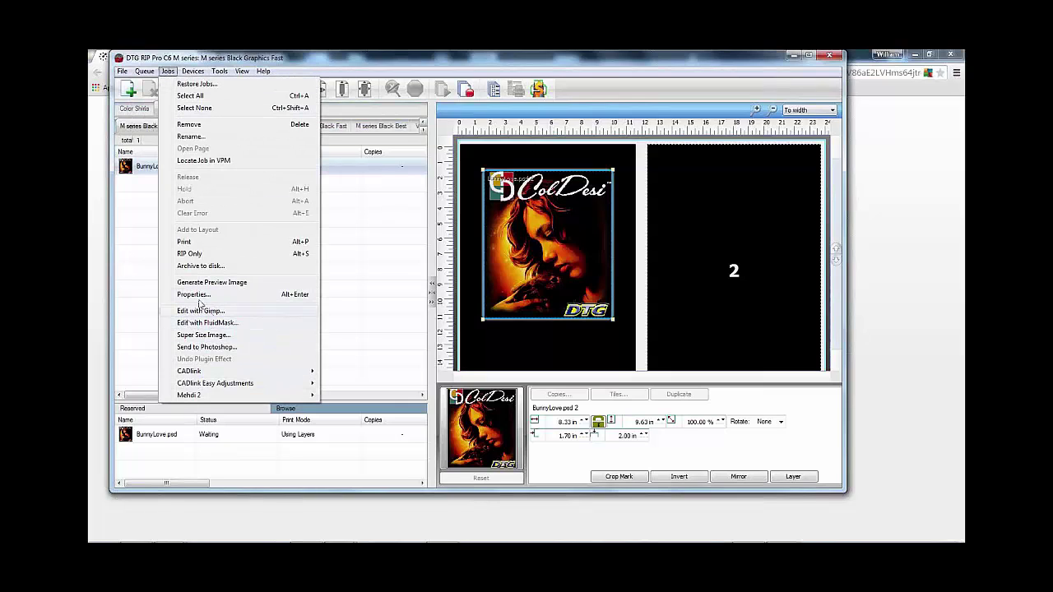
left_click(193, 347)
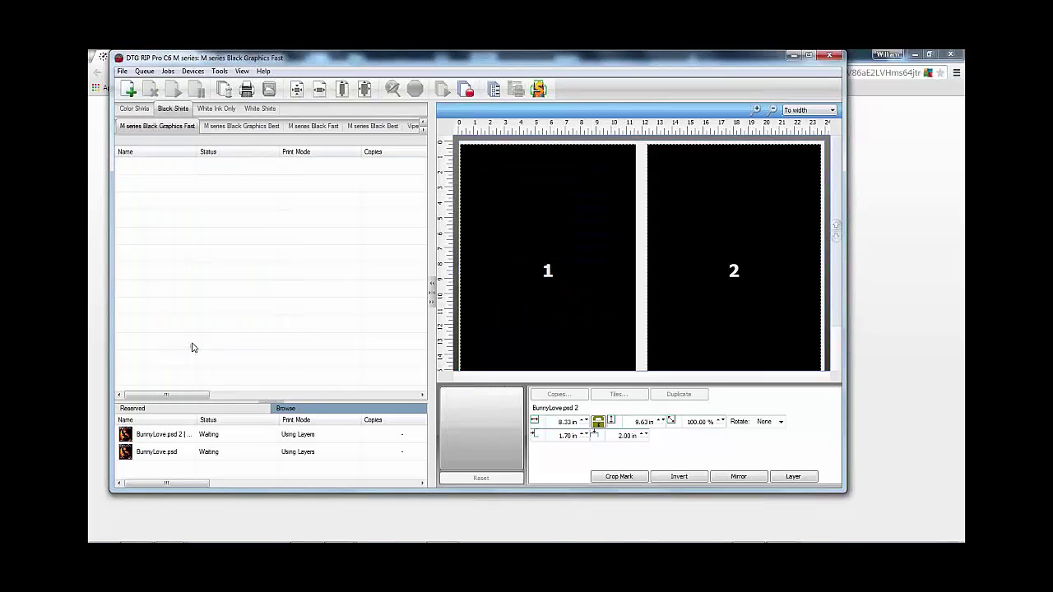
Step: Move the Server Busy message aside and retry the transfer to Photoshop
mouse_move(253, 541)
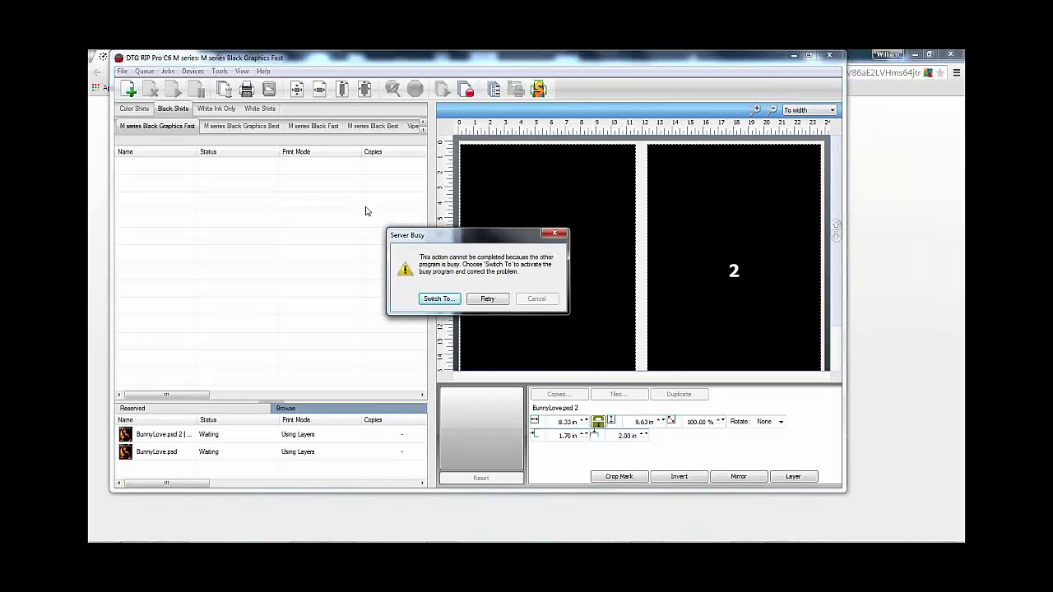
left_click_drag(441, 240, 408, 184)
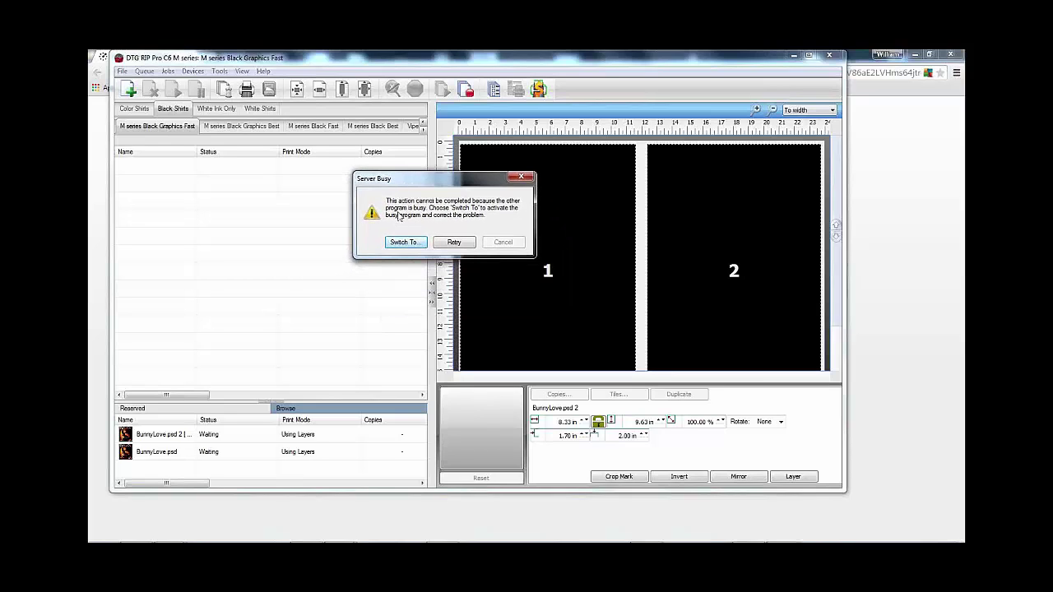
left_click(454, 243)
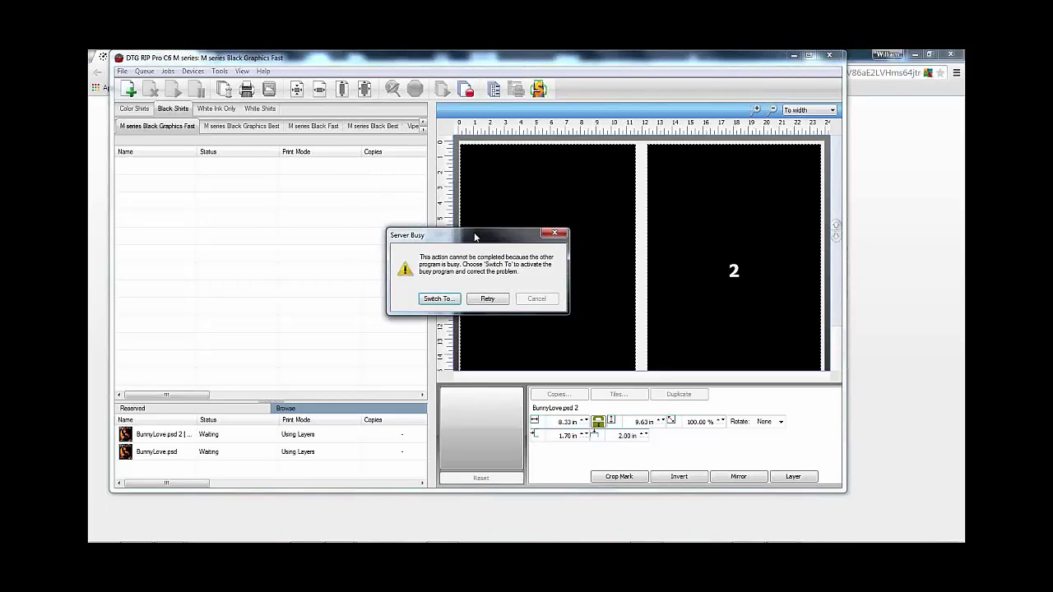
left_click_drag(477, 235, 465, 190)
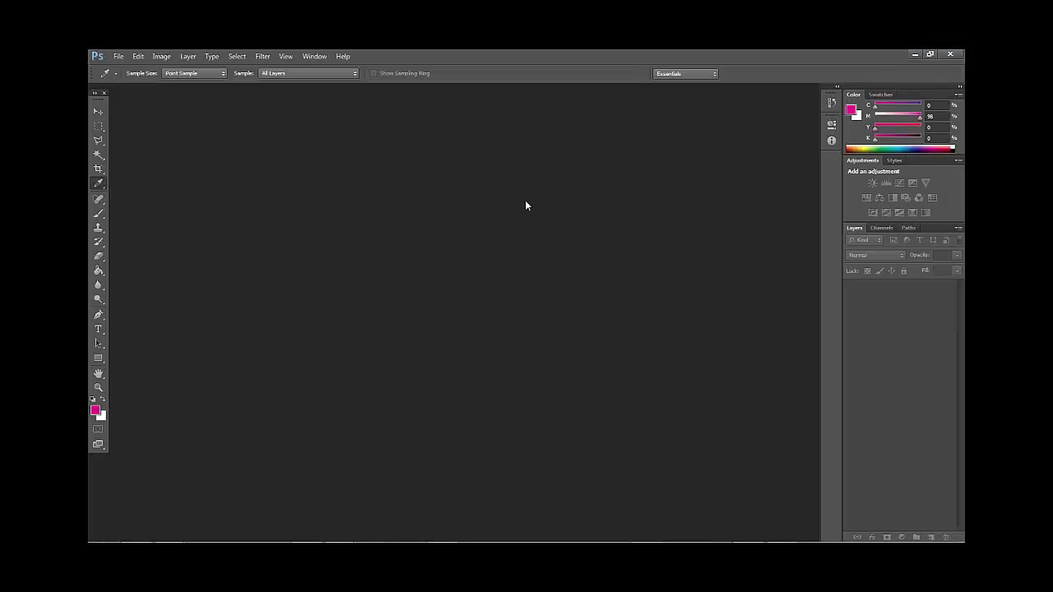
Step: Switch back to DTG RIP Pro, then view the general properties of the M series Black Graphics Fast queue and close them
mouse_move(302, 539)
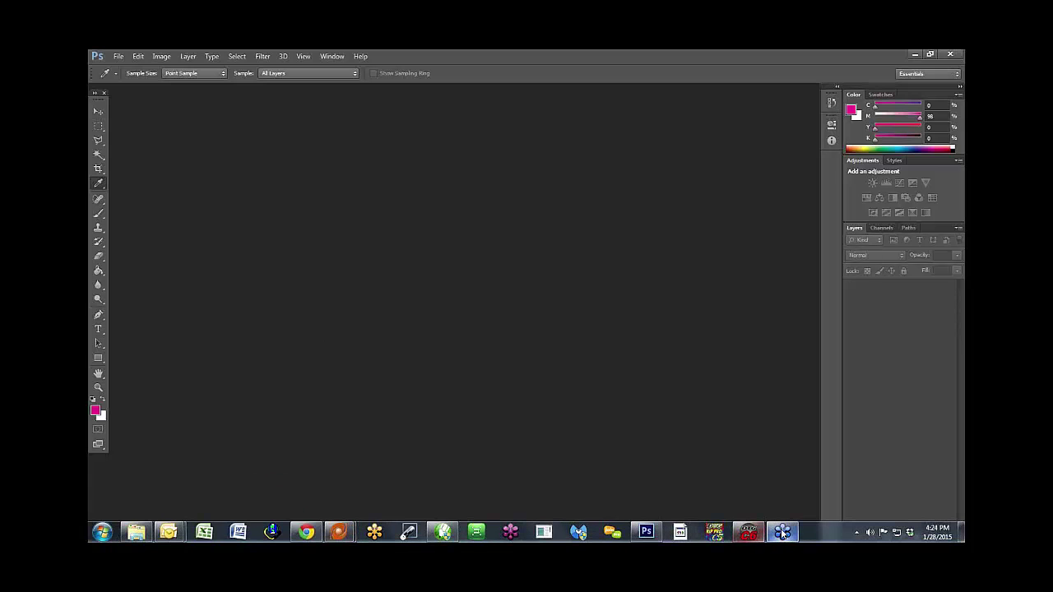
left_click(748, 533)
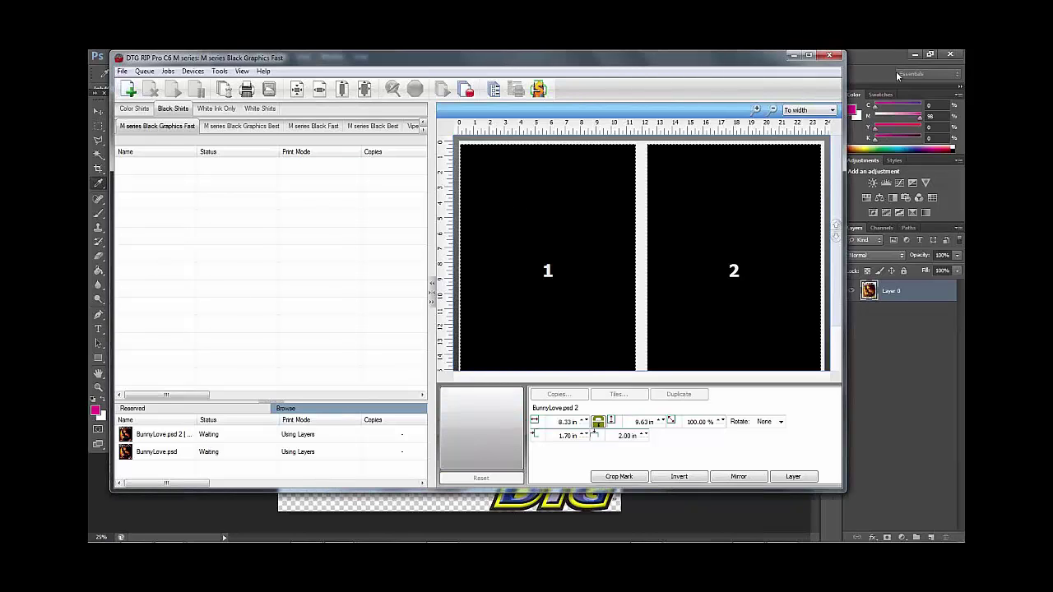
mouse_move(747, 536)
double_click(165, 130)
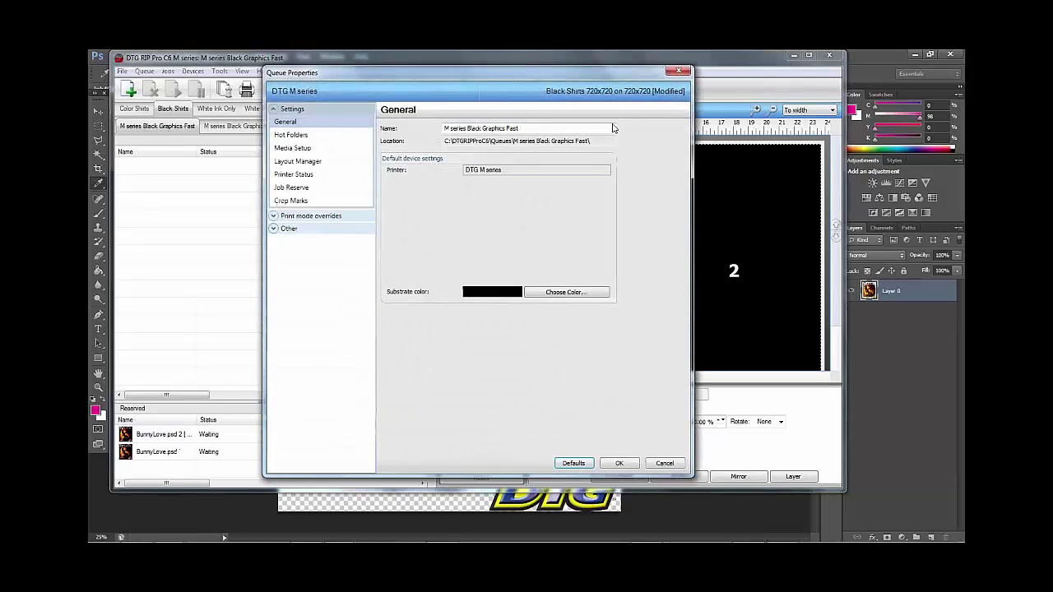
left_click(678, 71)
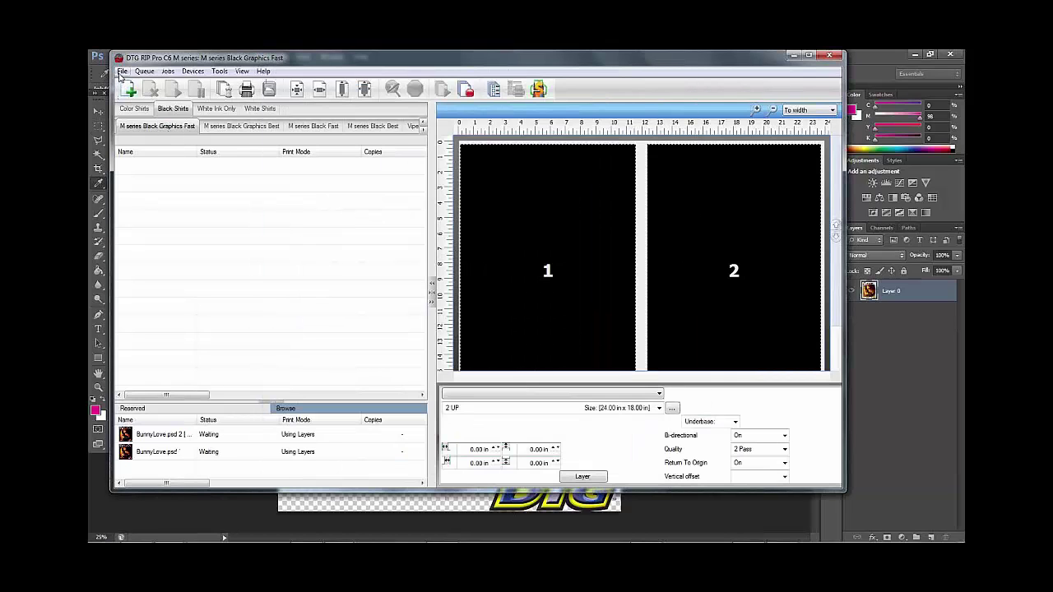
Step: Import BUTRFLY.psd from the DTG Graphics folder into the M series Black Graphics Fast queue
left_click(122, 71)
left_click(144, 85)
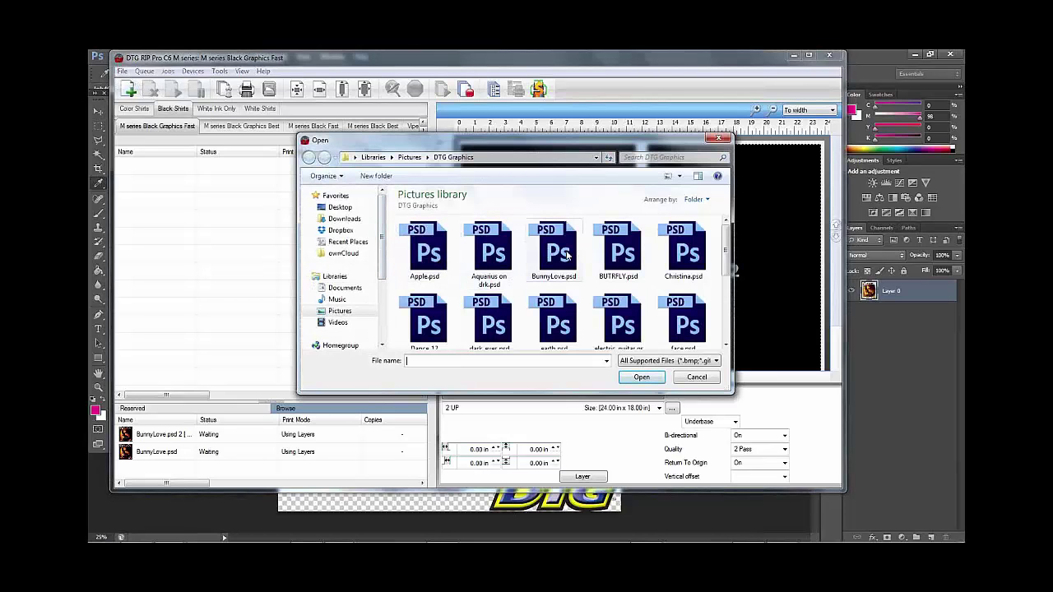
double_click(619, 251)
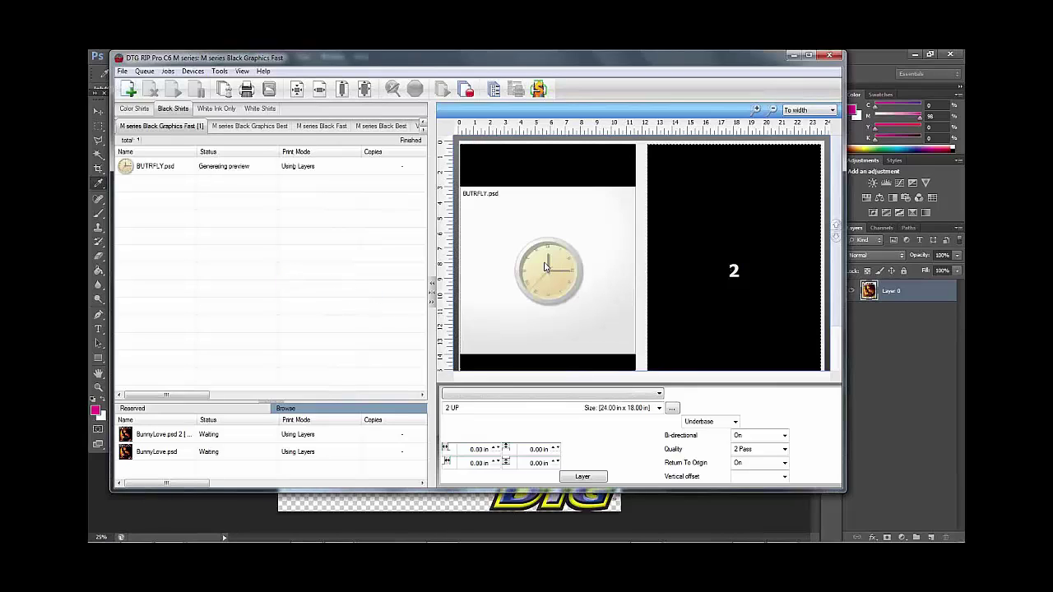
Step: Select the BUTRFLY.psd graphic on the first template slot and scale it down proportionally to 8.35 in wide by 7.65 in high
left_click(543, 262)
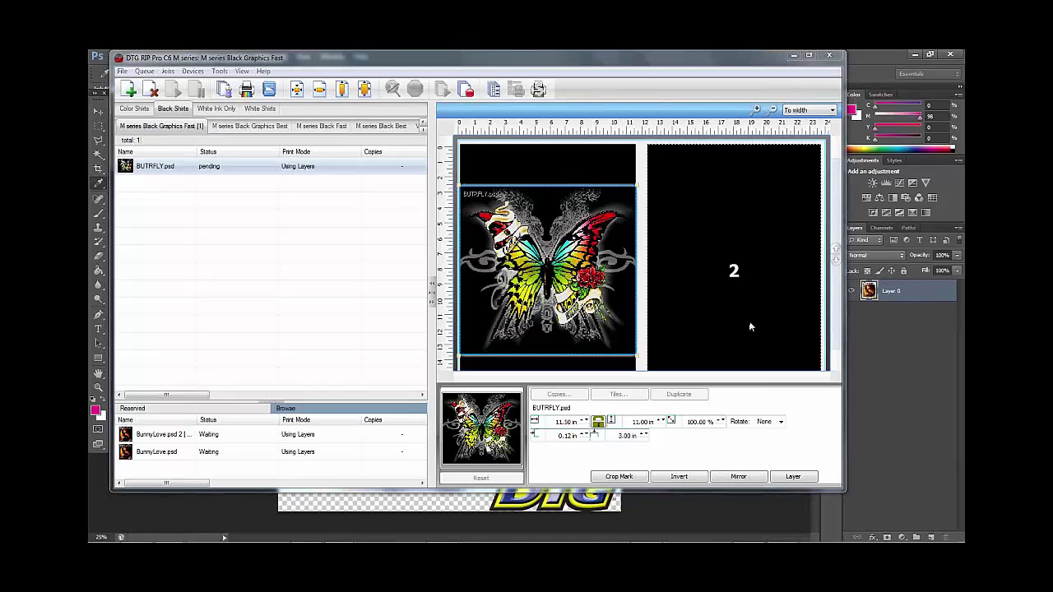
double_click(564, 436)
type("0.12")
key("Tab")
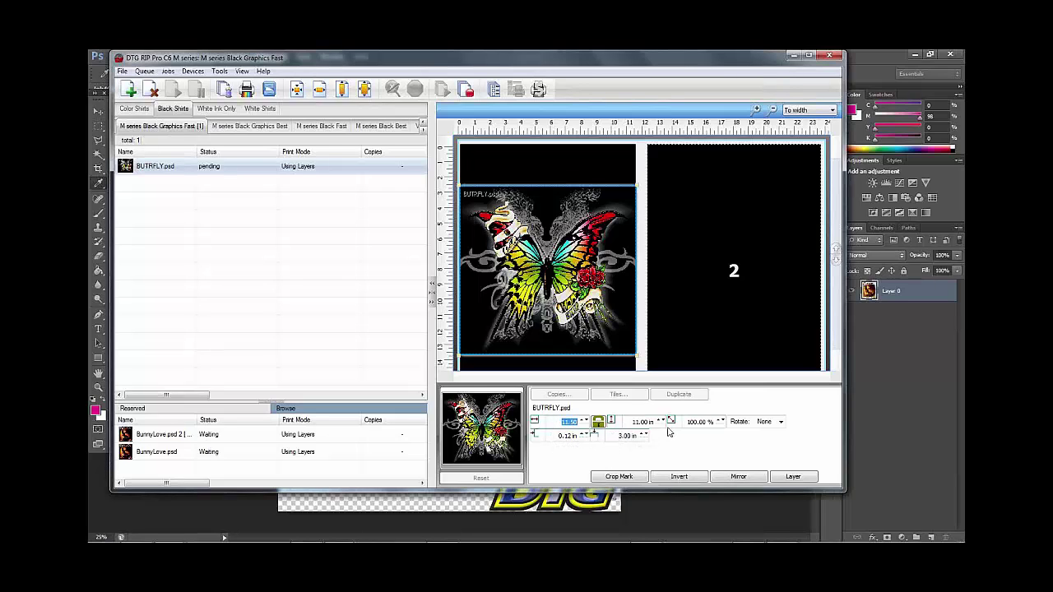
left_click(659, 425)
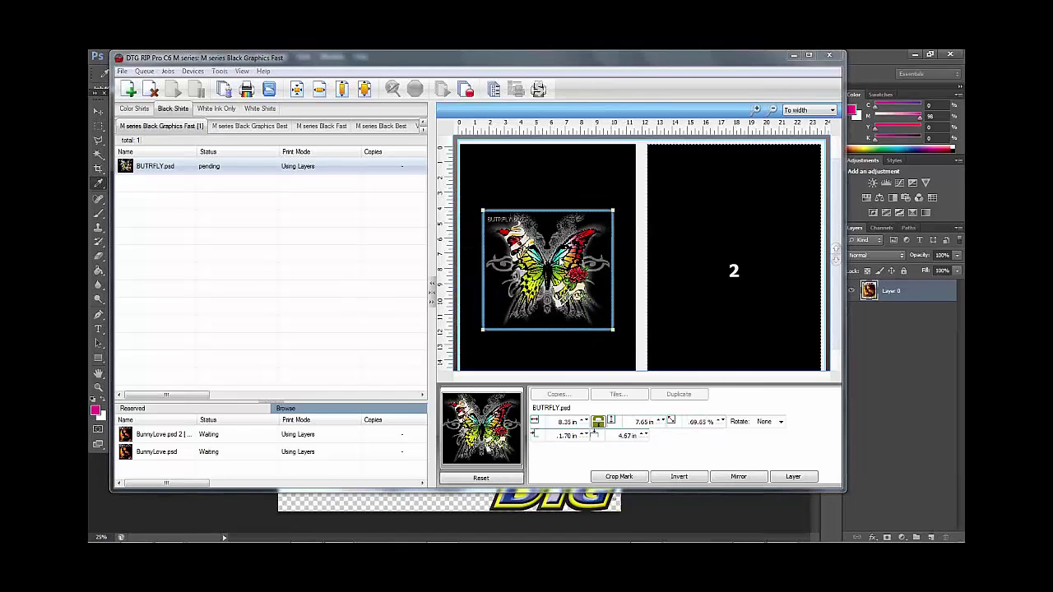
Step: RIP the BUTRFLY.psd job without printing it and show the whole page output in the preview
right_click(235, 168)
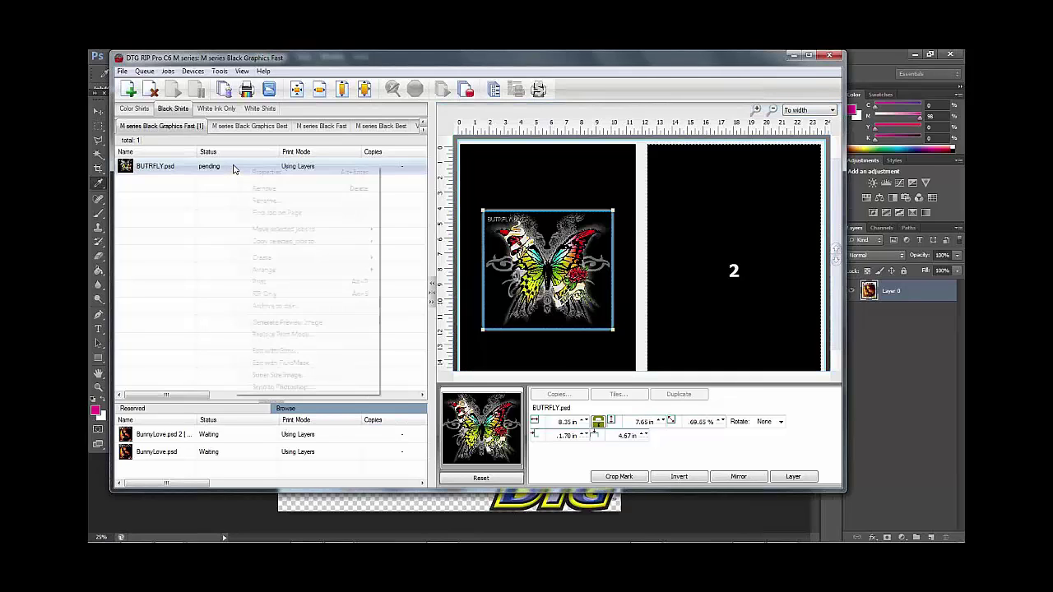
left_click(265, 294)
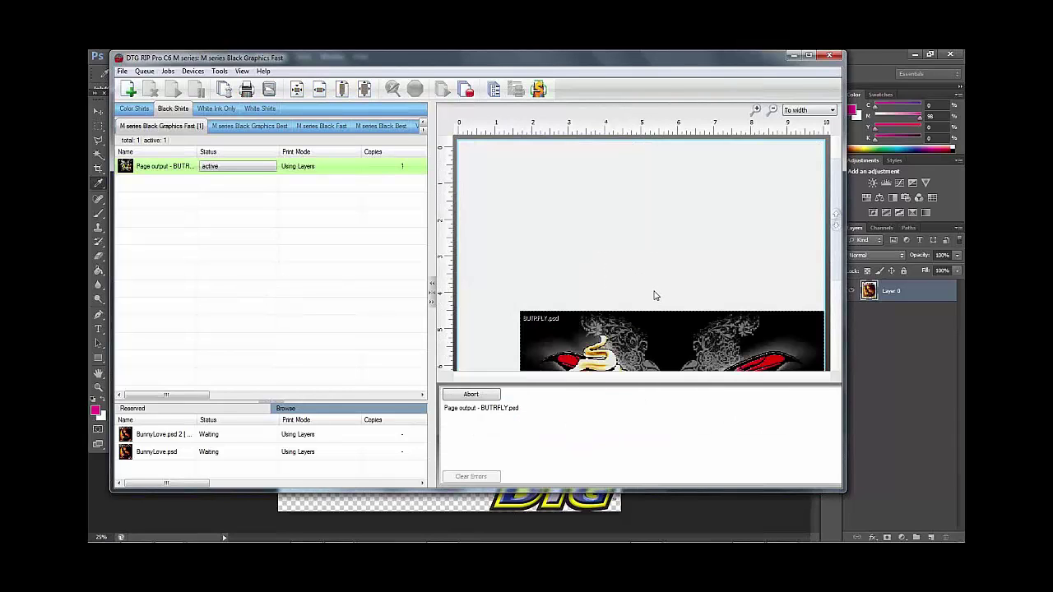
left_click(773, 110)
left_click(774, 111)
left_click(773, 110)
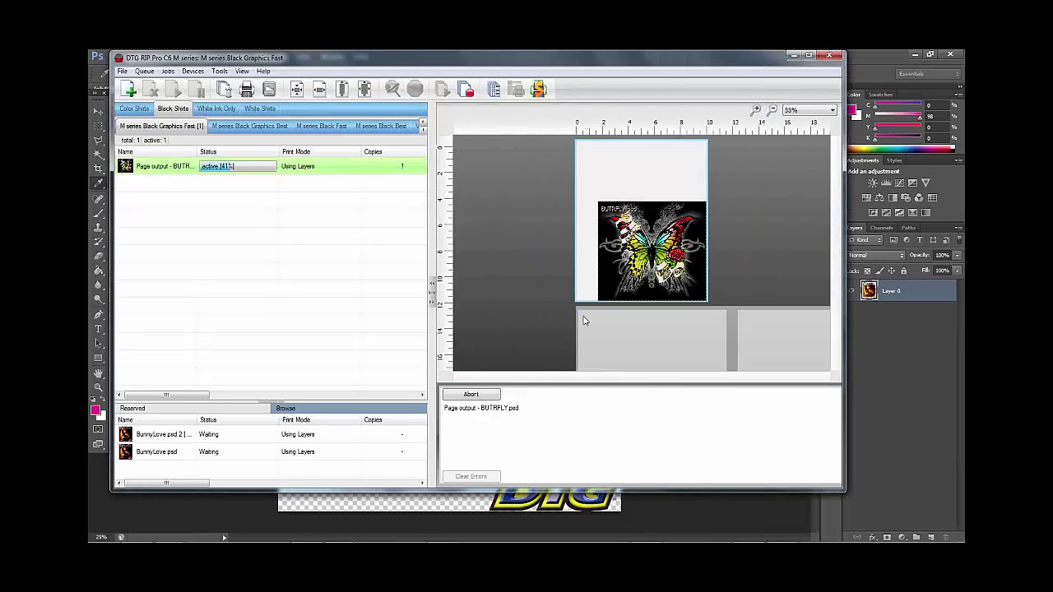
right_click(164, 169)
left_click(190, 245)
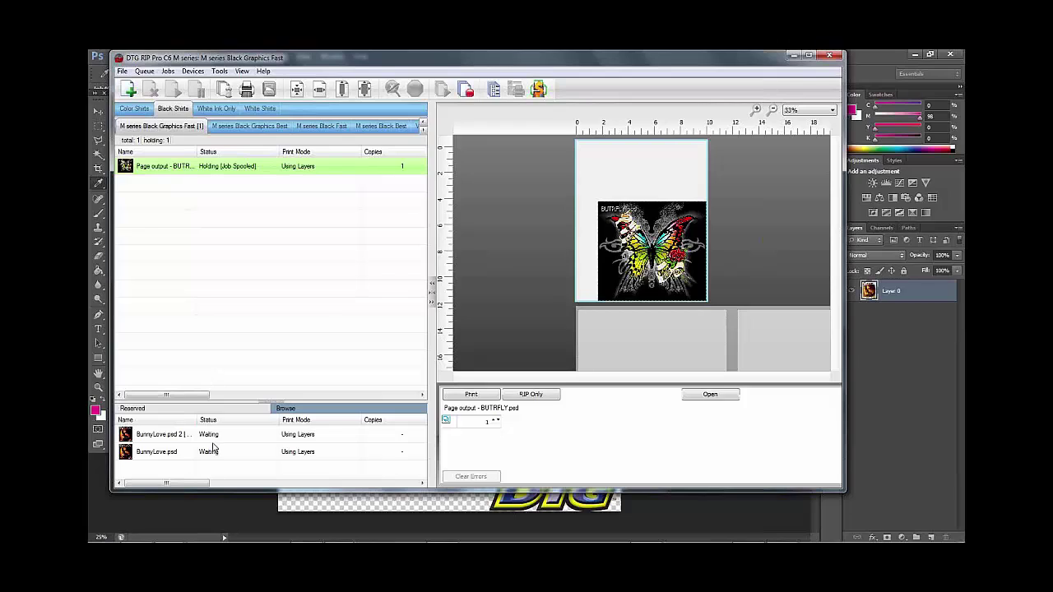
Step: Reopen the page of the held BUTRFLY job and set the graphic's vertical position to 2.00 in
right_click(235, 167)
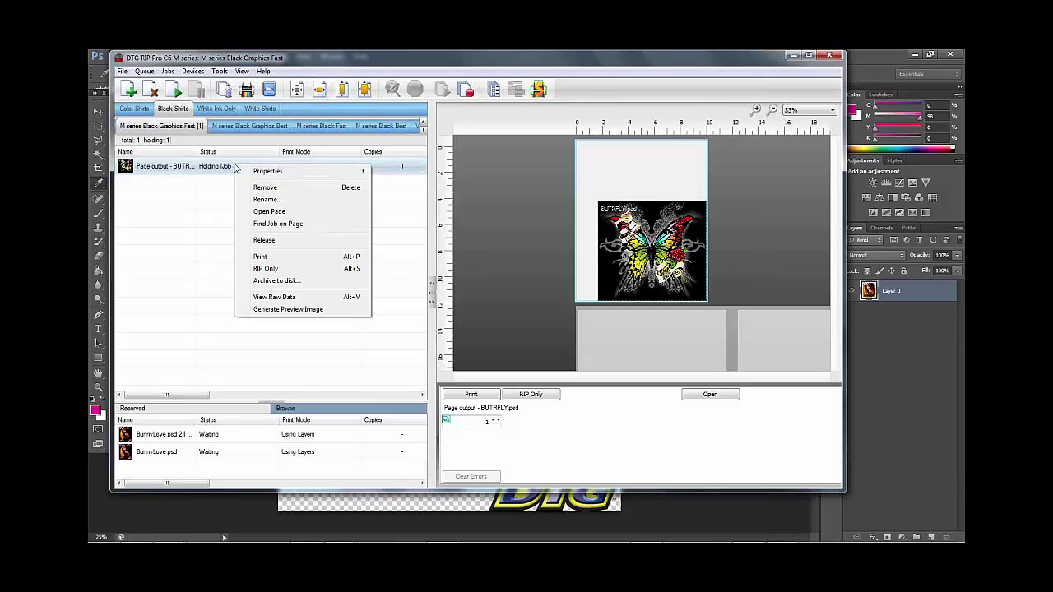
left_click(269, 213)
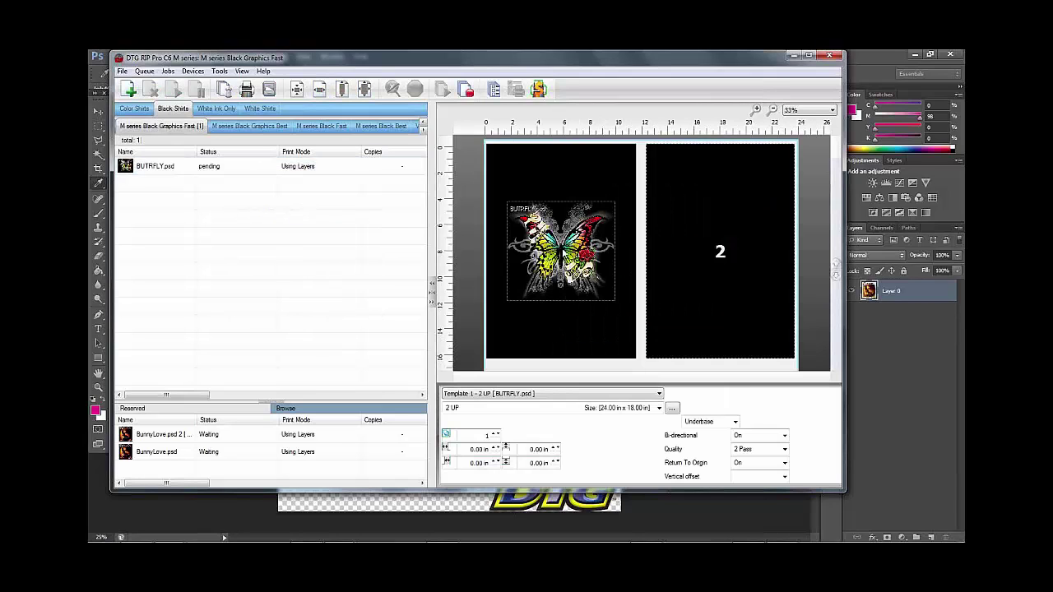
left_click(559, 247)
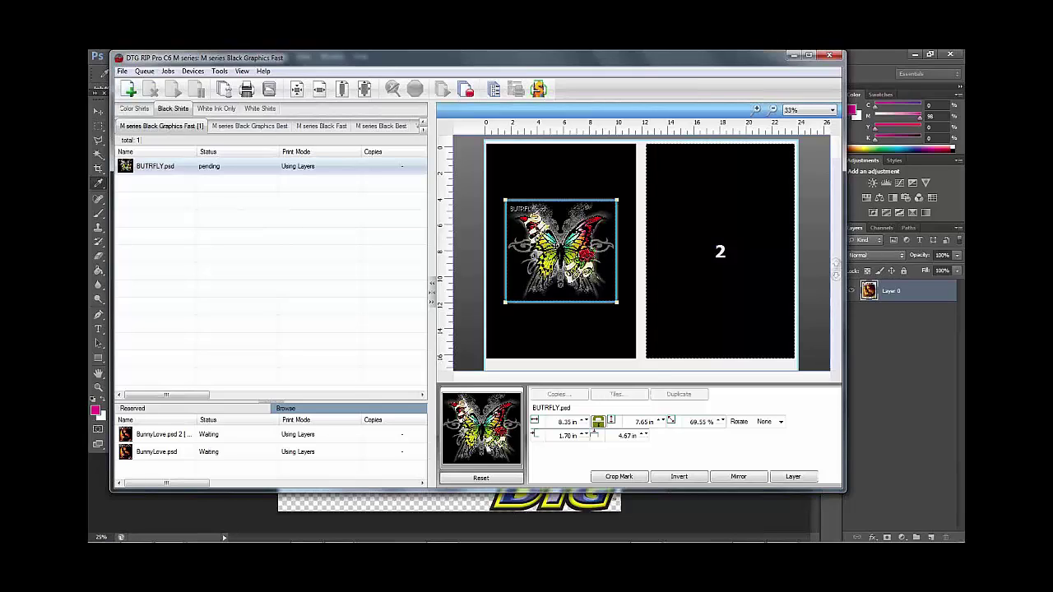
double_click(629, 435)
type("3")
key("BackSpace")
type("2")
key("Return")
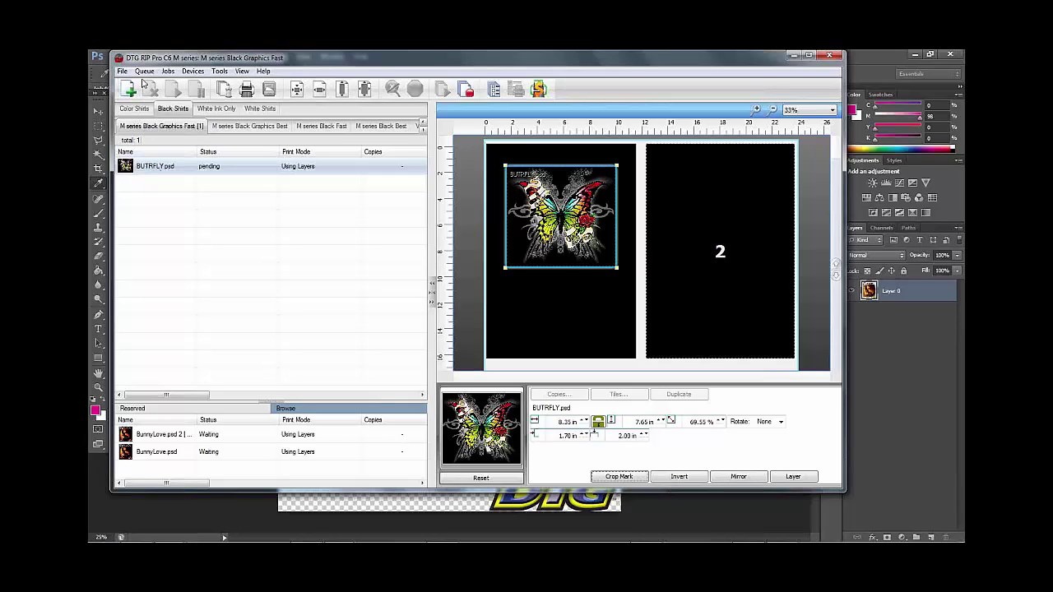
Step: Turn off White ink for the Underbase layer in the M series Black Graphics Fast queue's layer profile and save the change
double_click(151, 126)
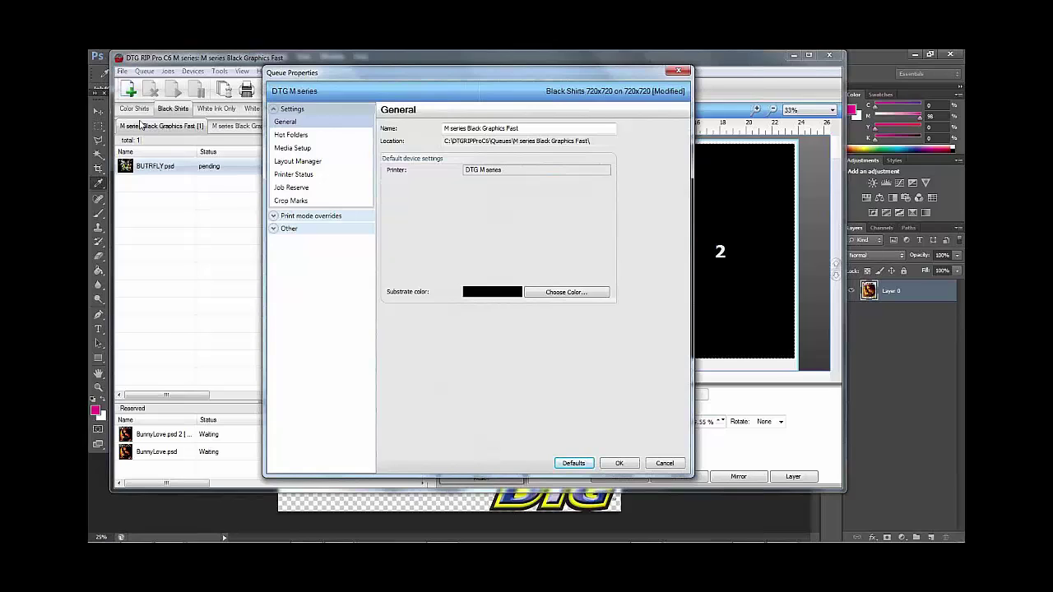
left_click(274, 216)
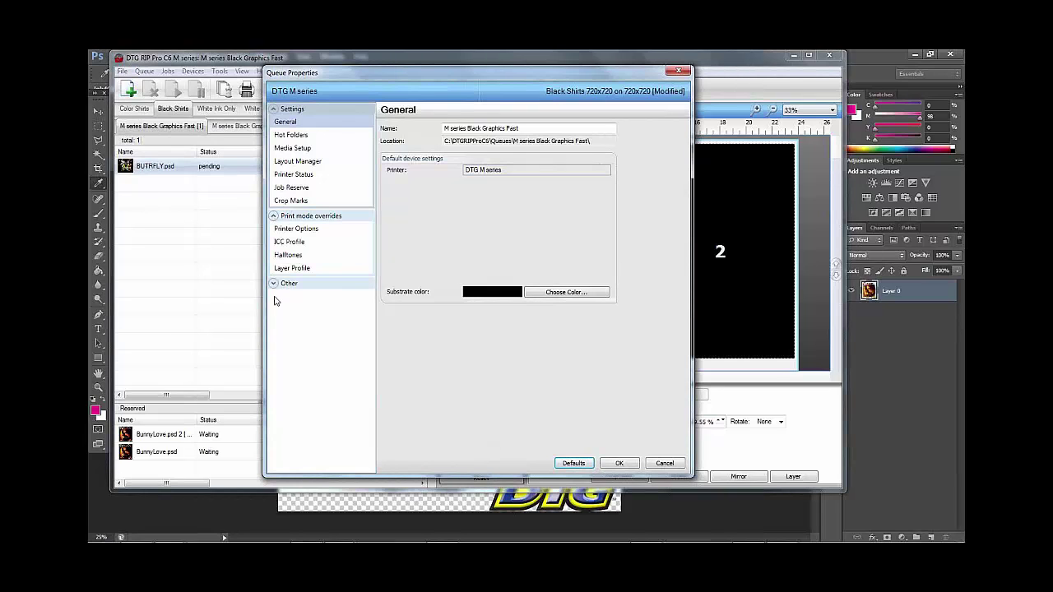
left_click(292, 269)
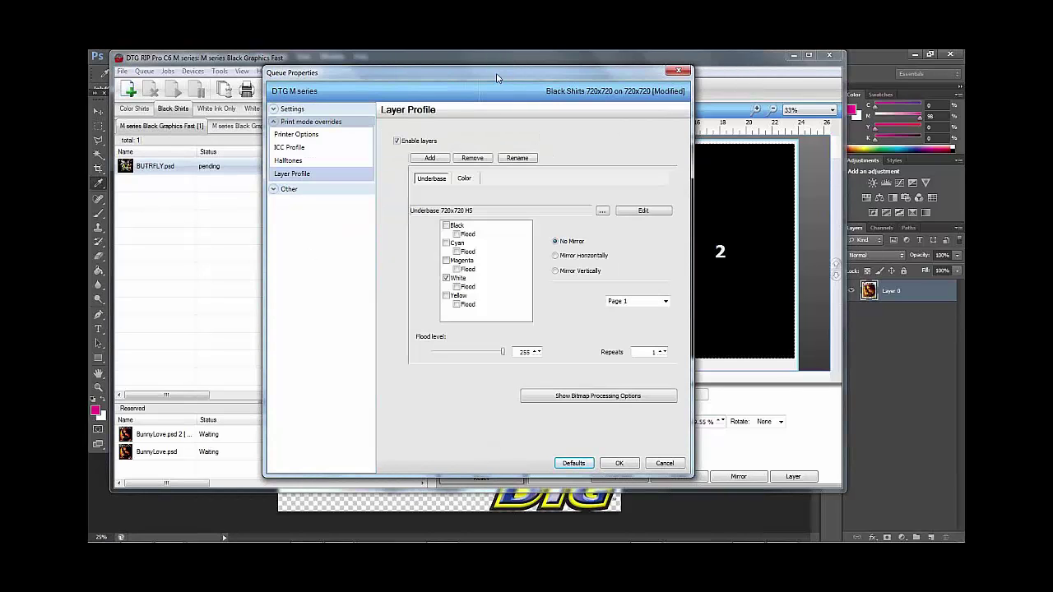
left_click_drag(477, 76, 349, 71)
left_click(454, 392)
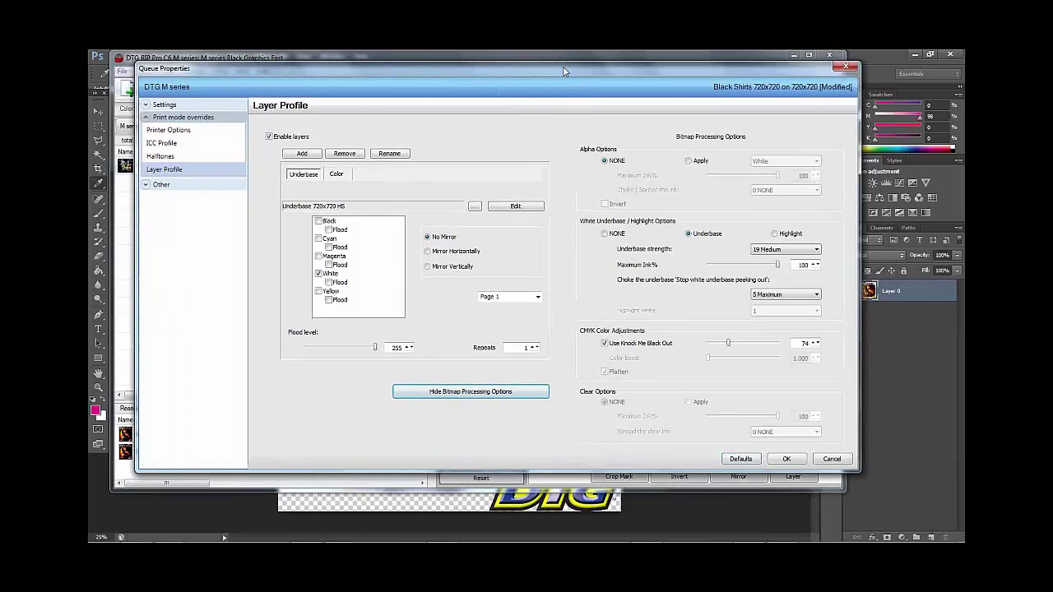
left_click_drag(568, 70, 536, 75)
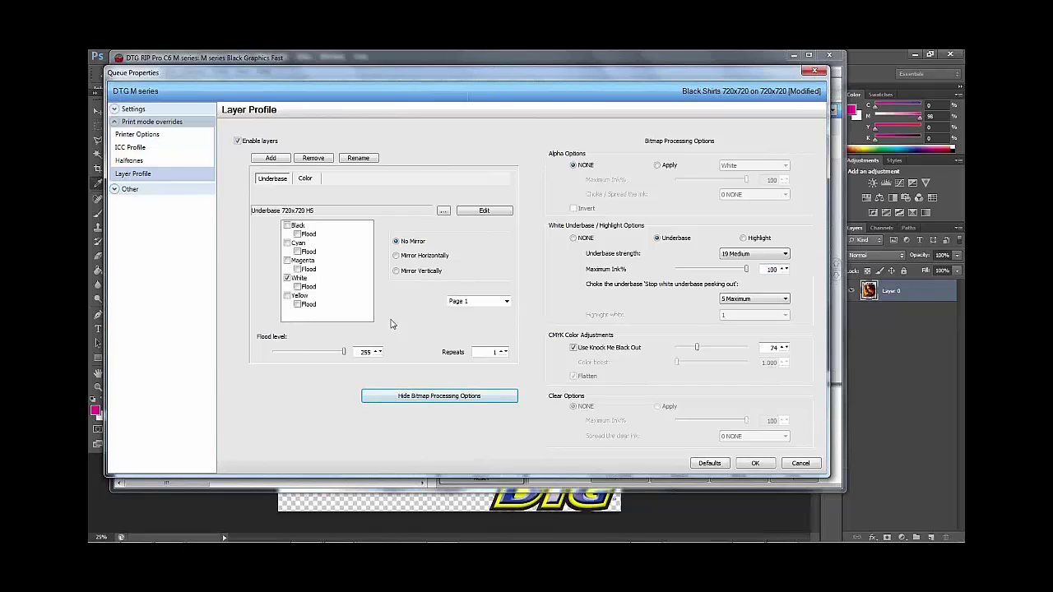
left_click(287, 278)
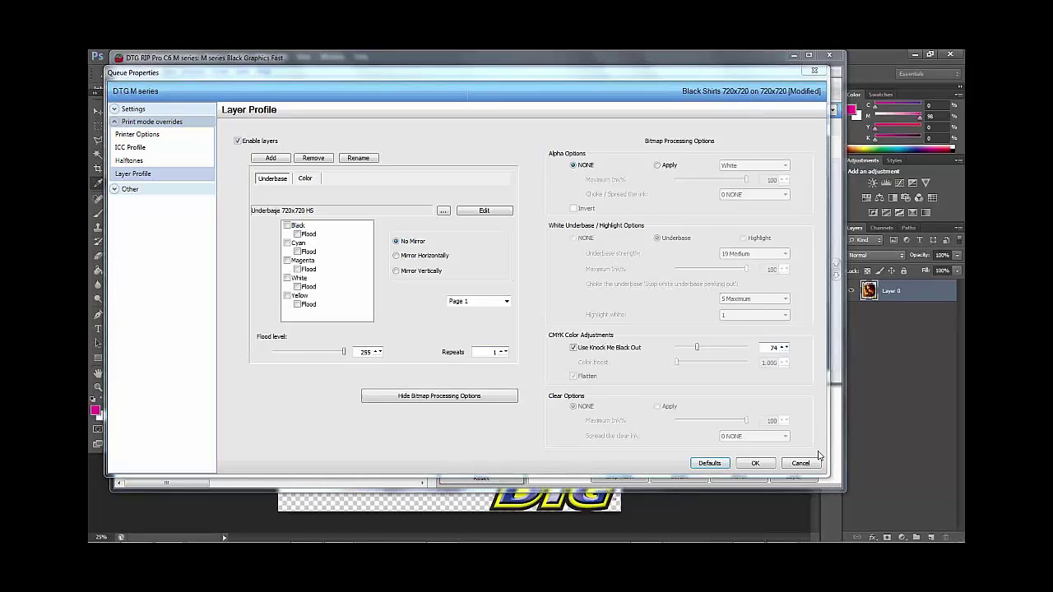
left_click(757, 463)
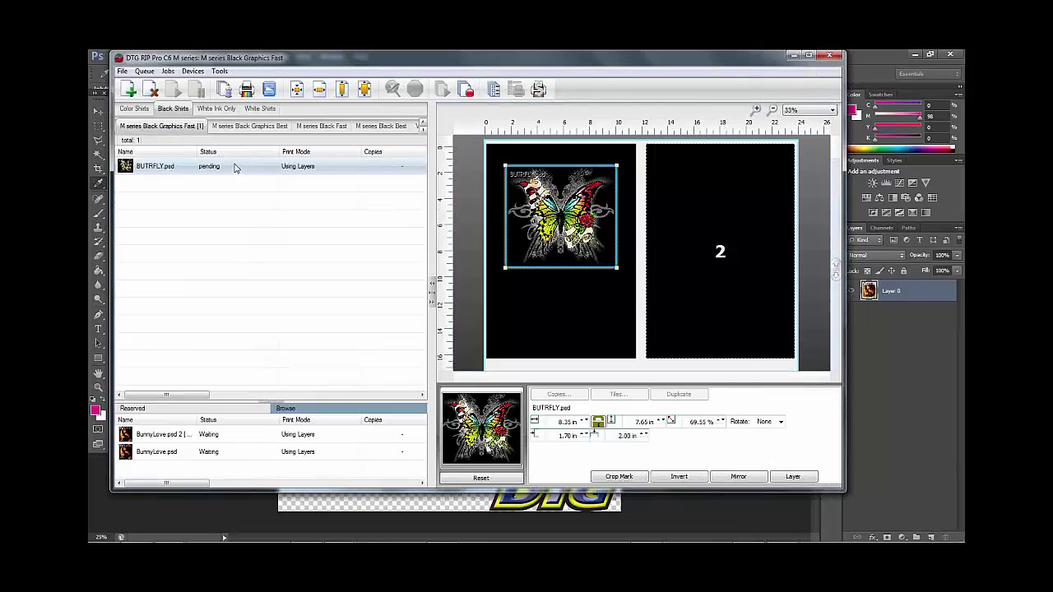
Step: RIP the repositioned BUTRFLY job without printing it and try moving the reserved BunnyLove.psd 2 job back into the queue
right_click(235, 167)
left_click(258, 294)
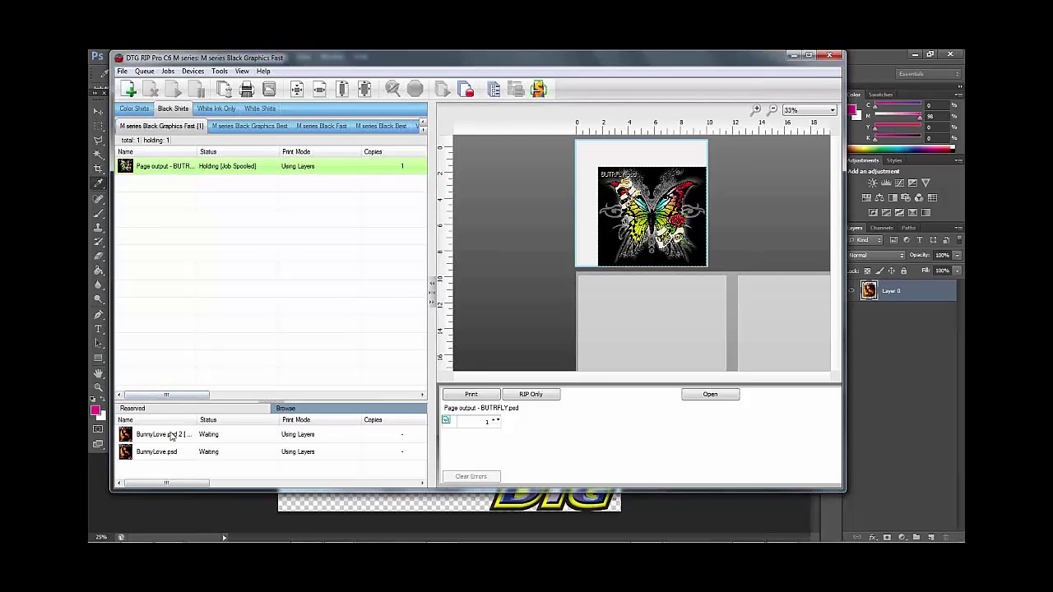
mouse_move(174, 435)
left_mouse_down()
mouse_move(195, 308)
mouse_move(188, 198)
left_mouse_up()
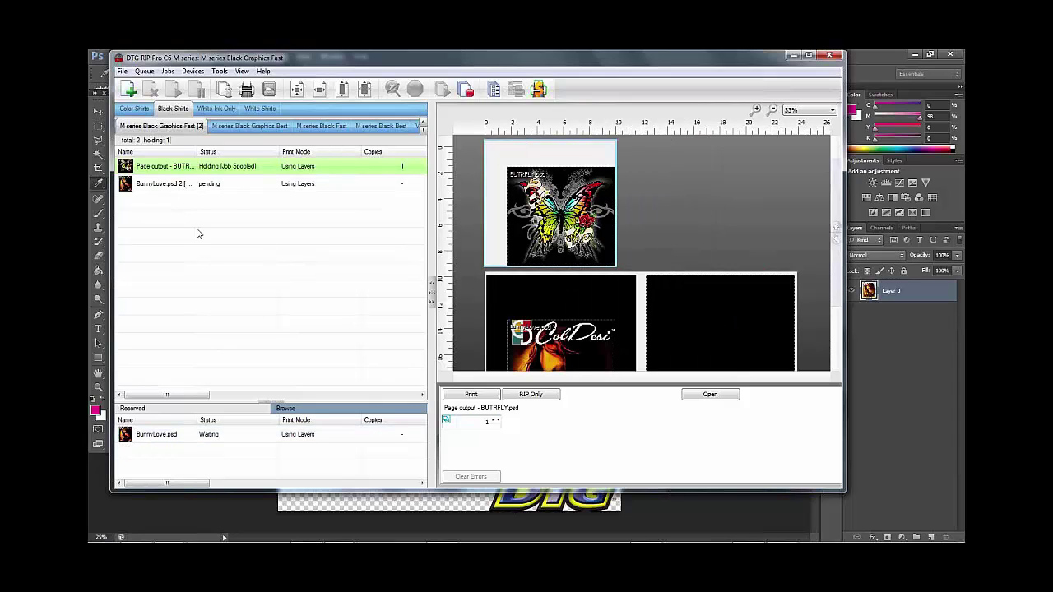
Step: Reopen the page of the held BUTRFLY output so the job can be edited again
right_click(180, 165)
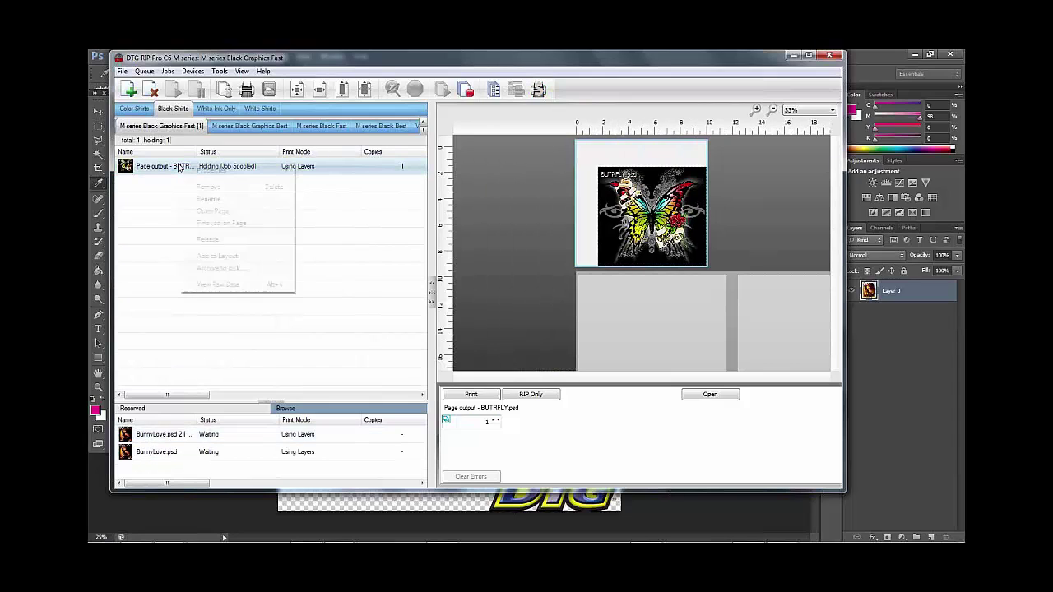
left_click(207, 211)
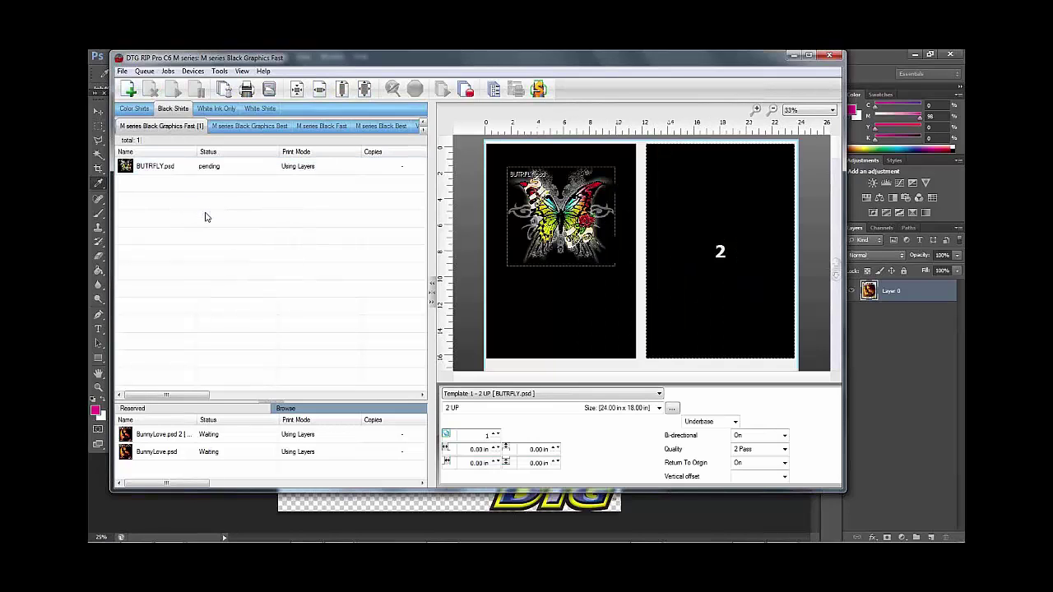
Step: In the queue's layer profile, turn off all inks for the Color layer and show its bitmap processing options
double_click(169, 125)
left_click(275, 217)
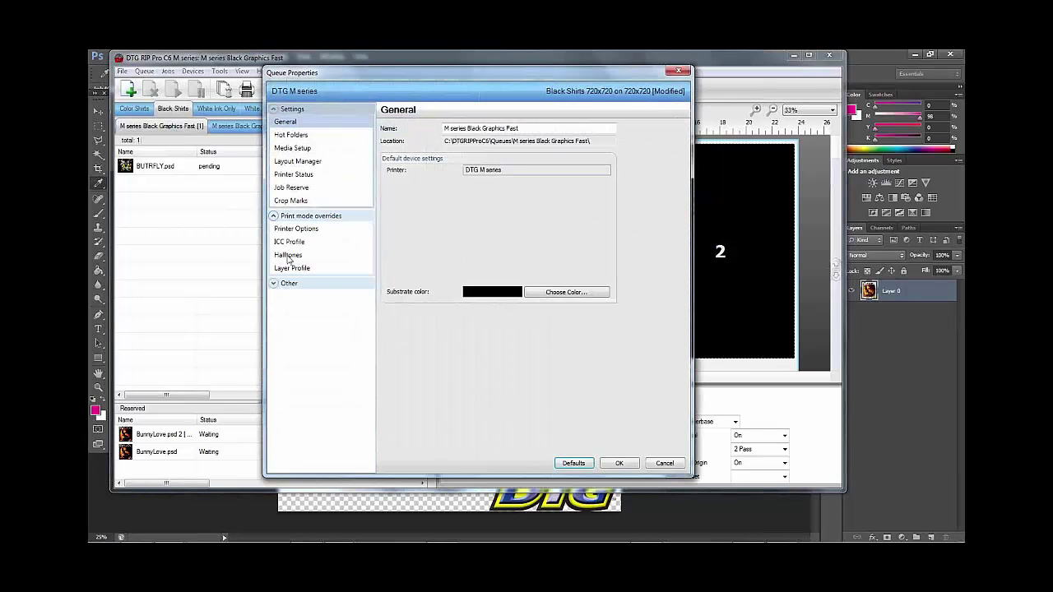
left_click(285, 271)
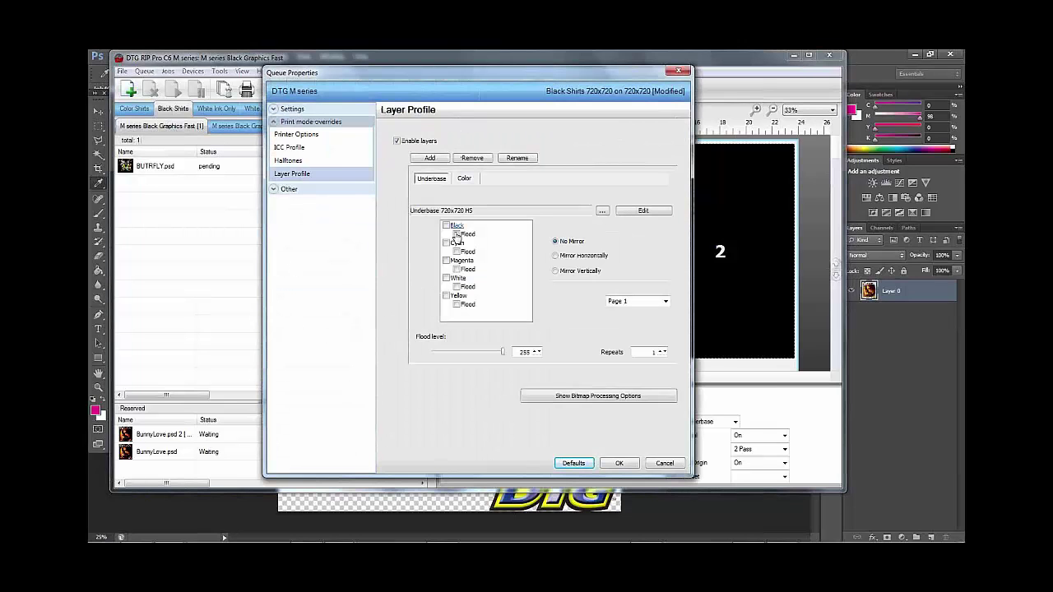
left_click(474, 182)
left_click(446, 225)
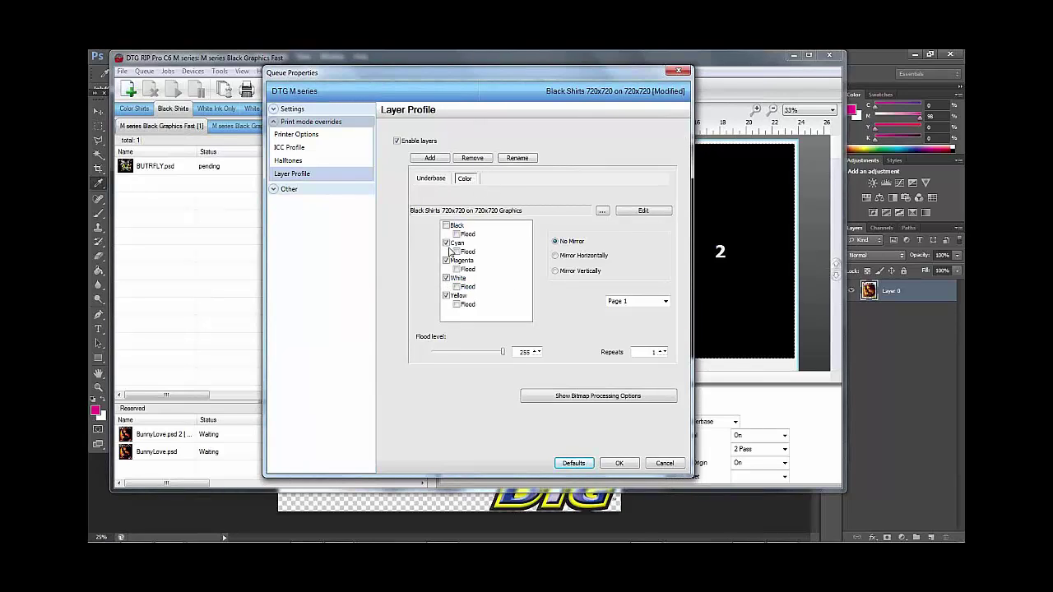
left_click(445, 243)
left_click(445, 260)
left_click(446, 295)
left_click(446, 278)
left_click(602, 398)
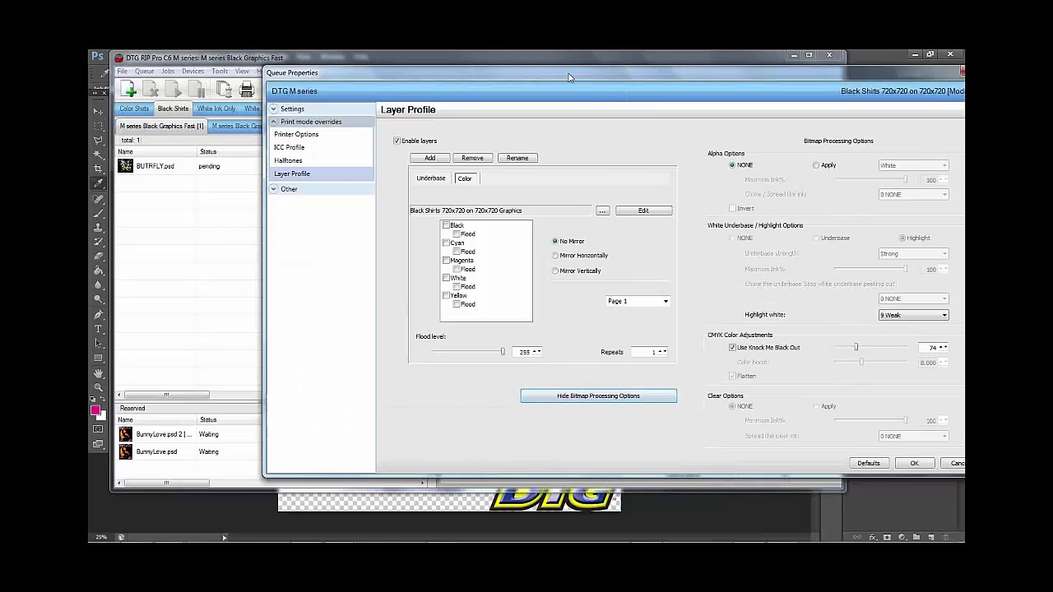
left_click_drag(568, 77, 432, 84)
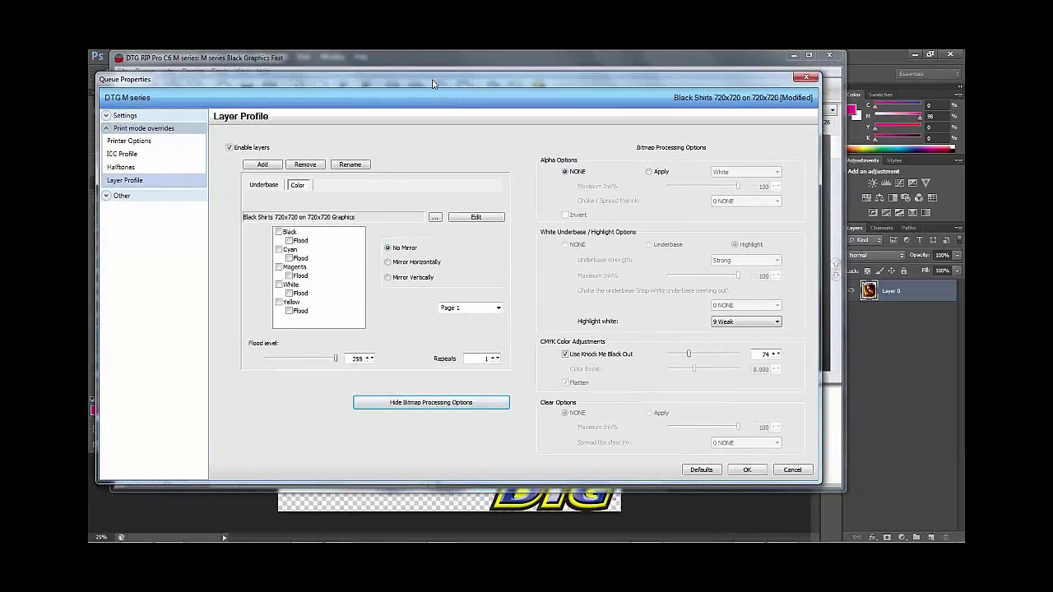
Step: Compare the Underbase and Color layers' ink and bitmap processing settings, and close the queue properties without saving
left_click(802, 77)
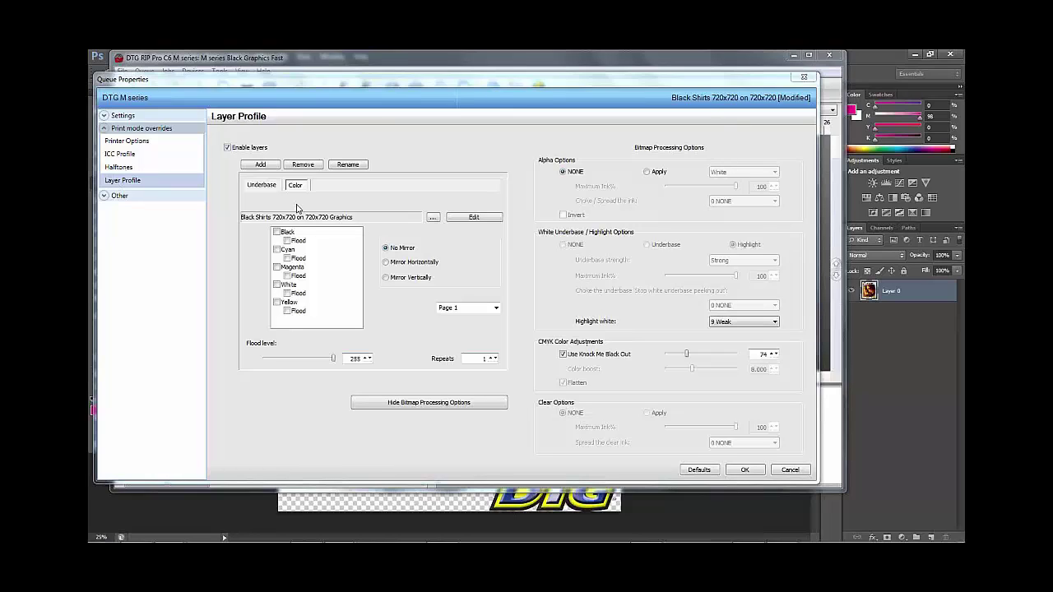
left_click(261, 184)
left_click(298, 186)
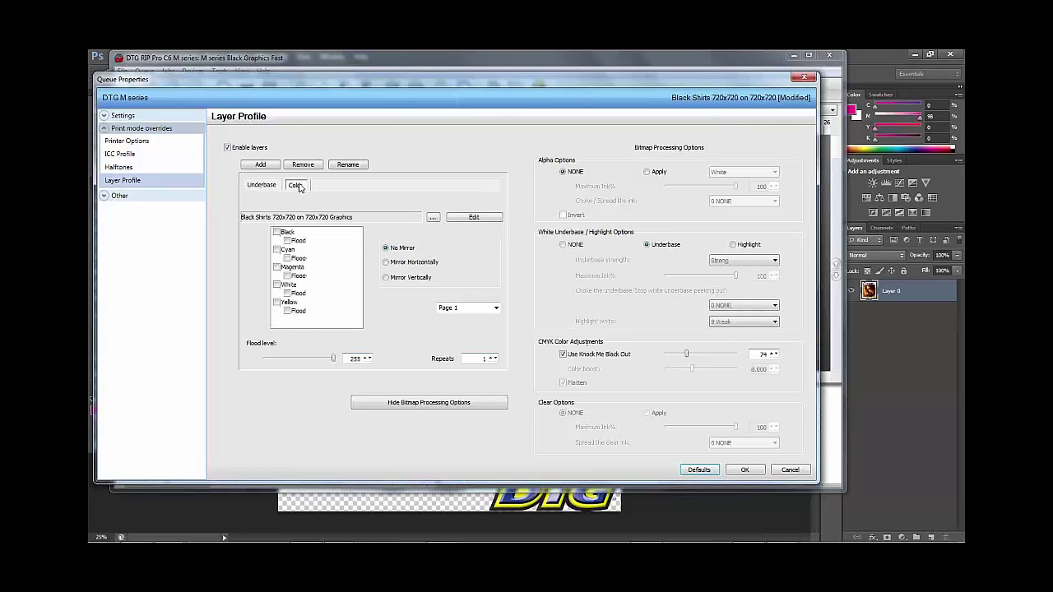
left_click(277, 185)
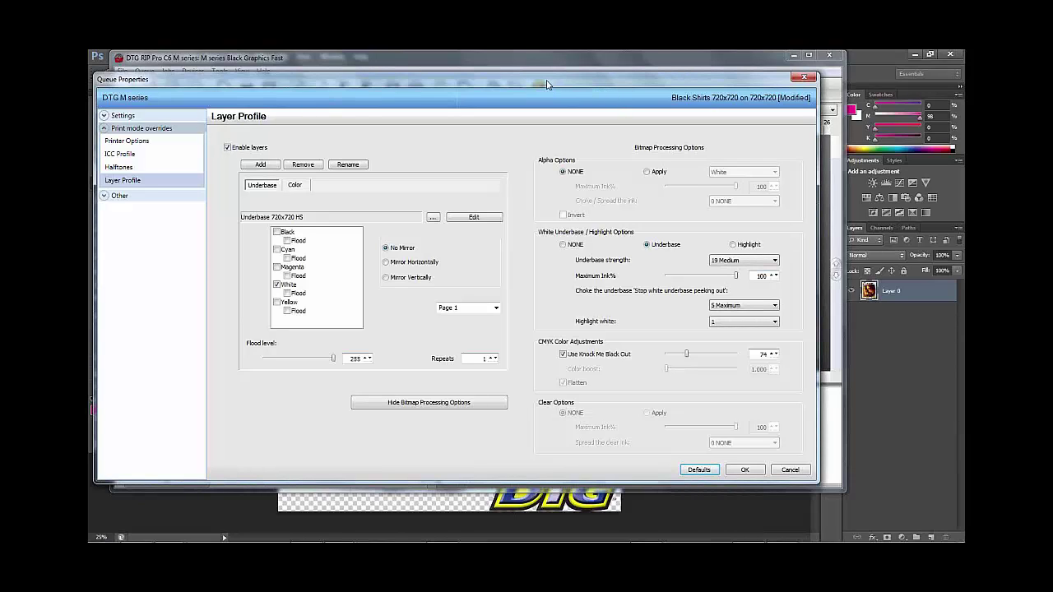
left_click_drag(547, 84, 556, 106)
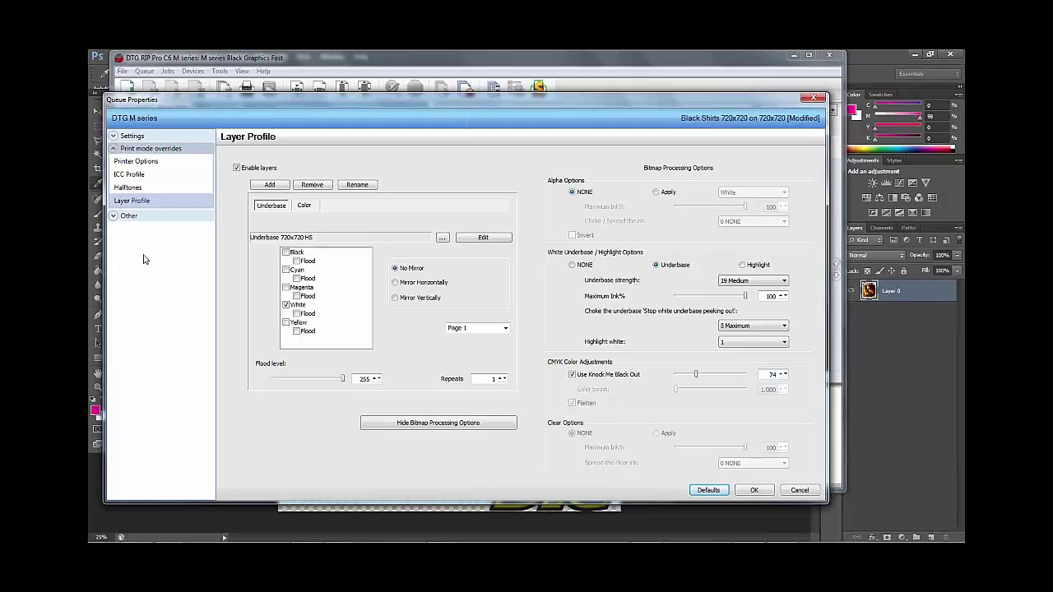
left_click(813, 97)
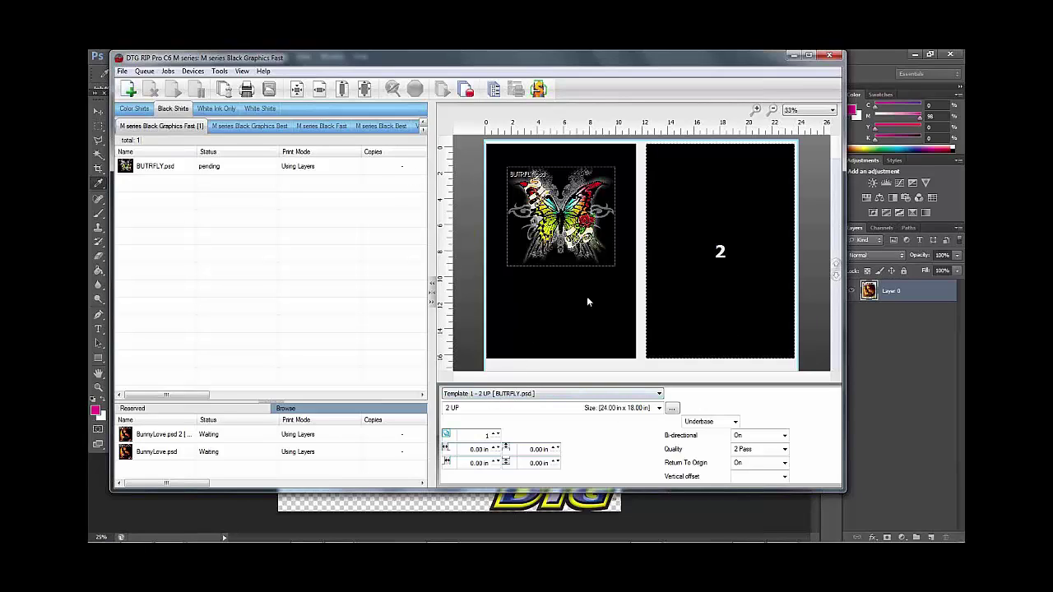
Step: View the setup of the 2 UP template used by the BUTRFLY page and close it without changes
left_click(663, 395)
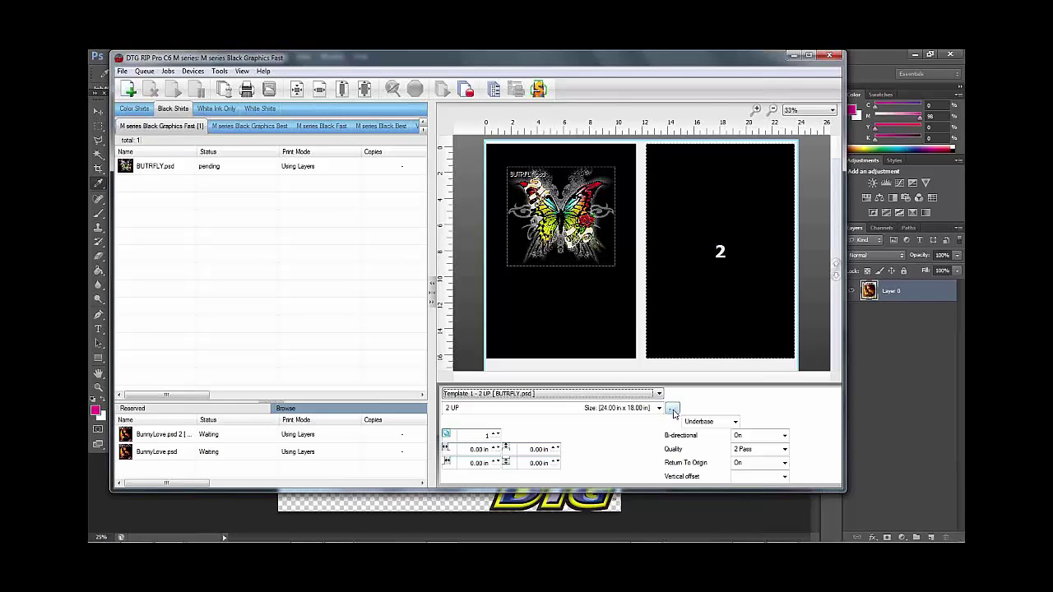
left_click(673, 412)
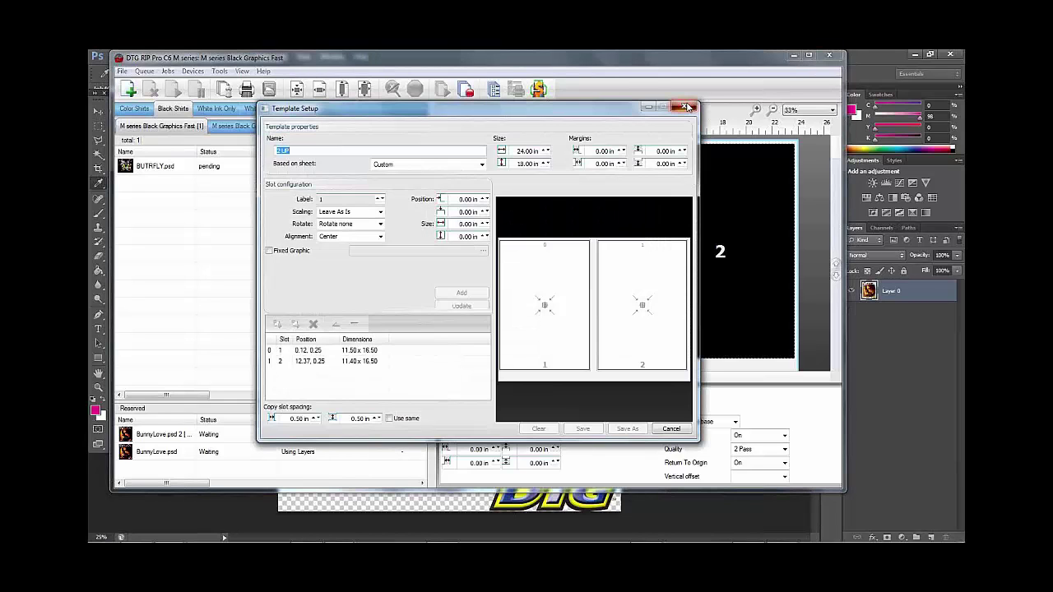
left_click(688, 107)
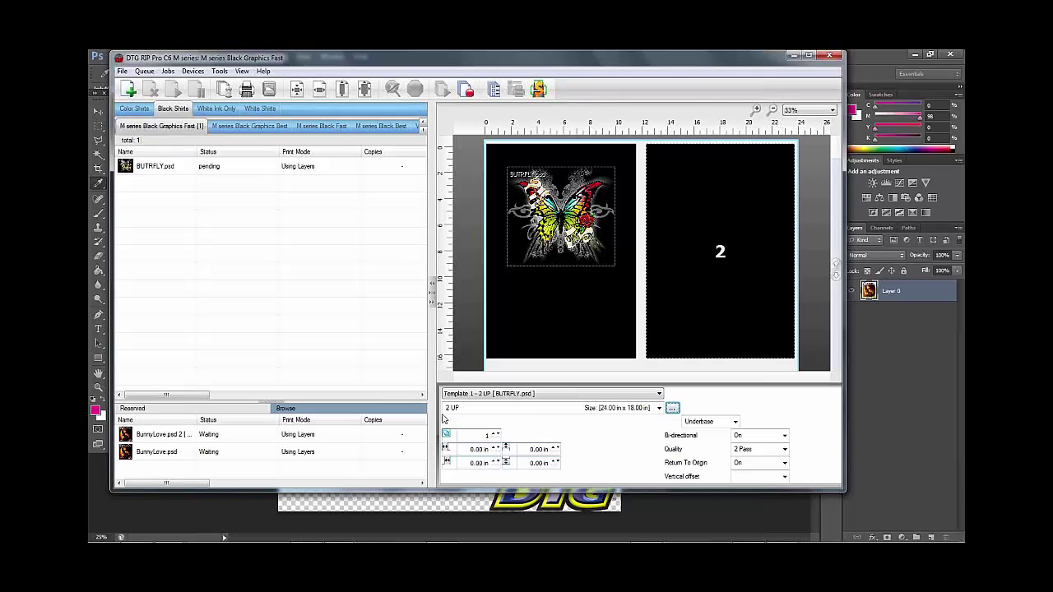
Step: Look through the available page templates and keep 2 UP selected for the BUTRFLY page
left_click(659, 408)
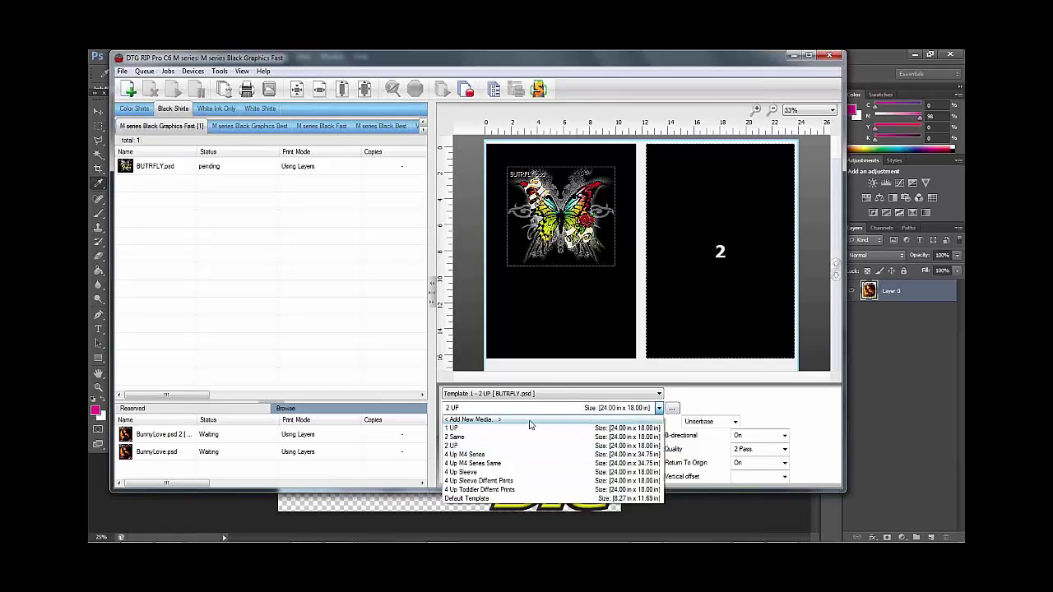
left_click(454, 446)
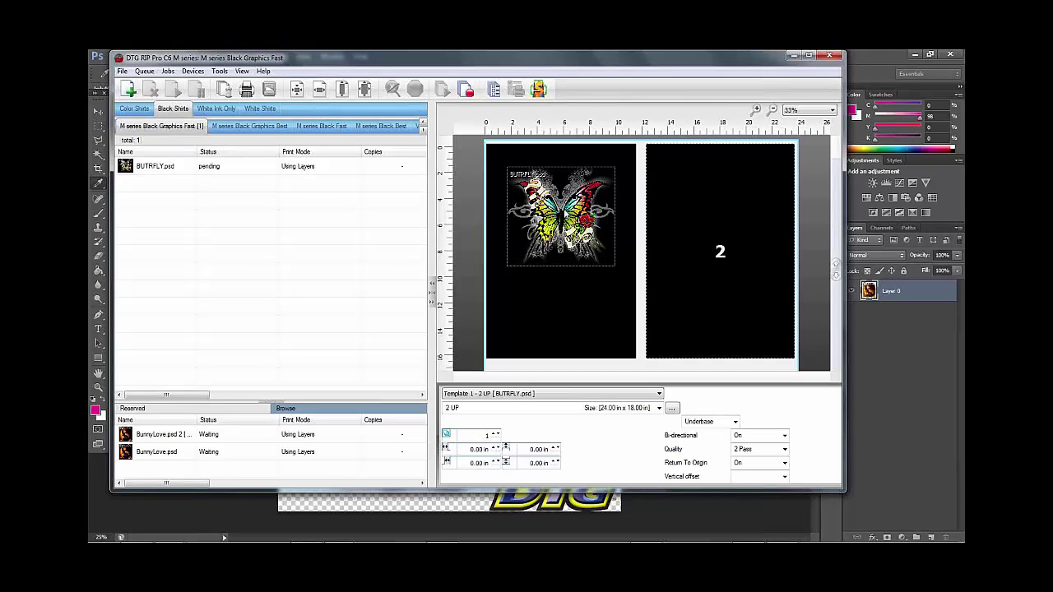
left_click(122, 72)
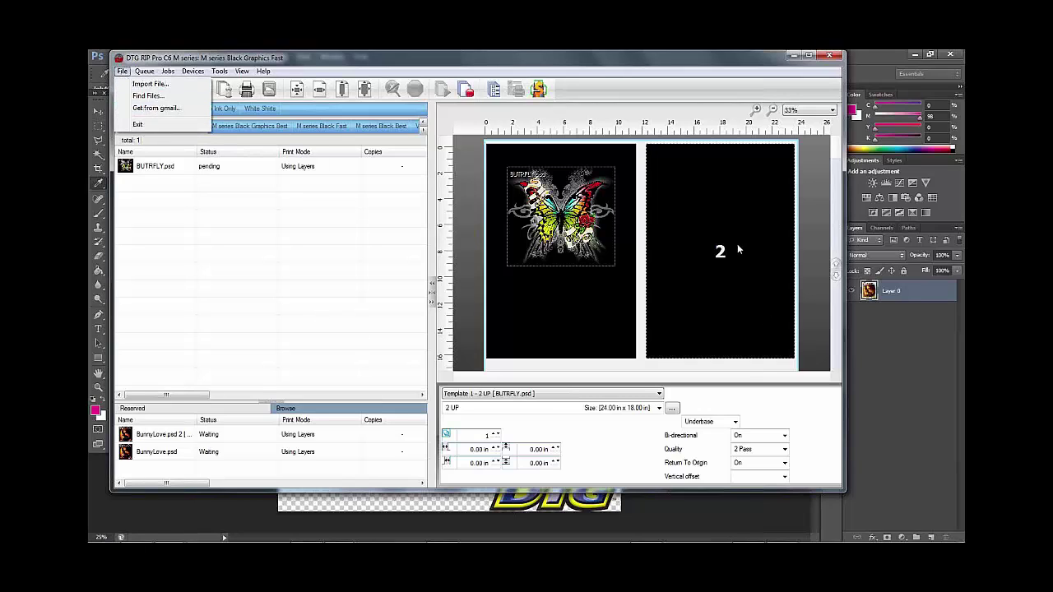
left_click(658, 395)
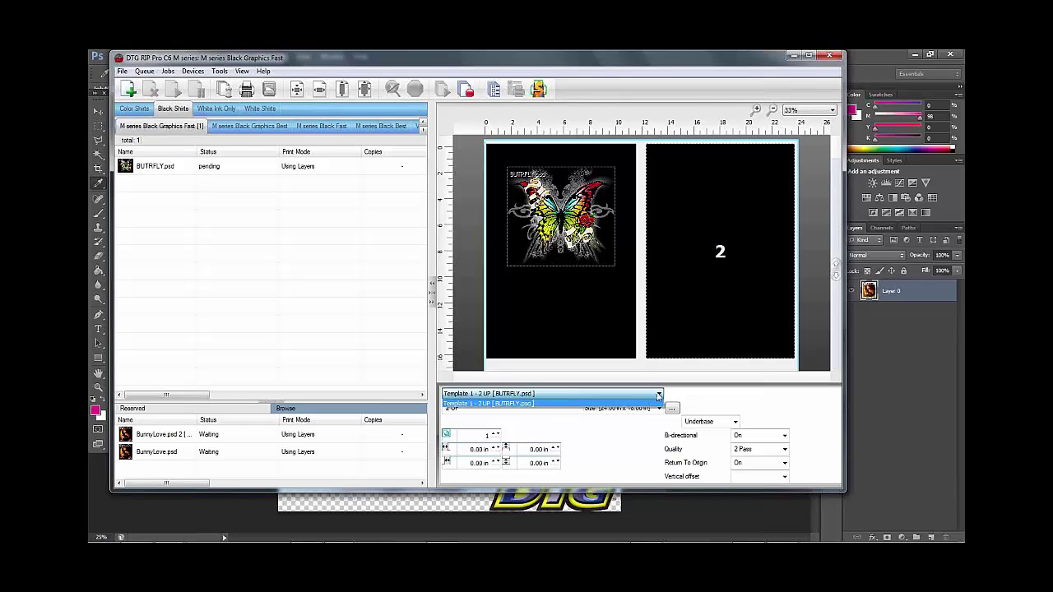
left_click(658, 395)
Step: Switch the page template to 2 Same and delete the BUTRFLY job from the queue
left_click(659, 408)
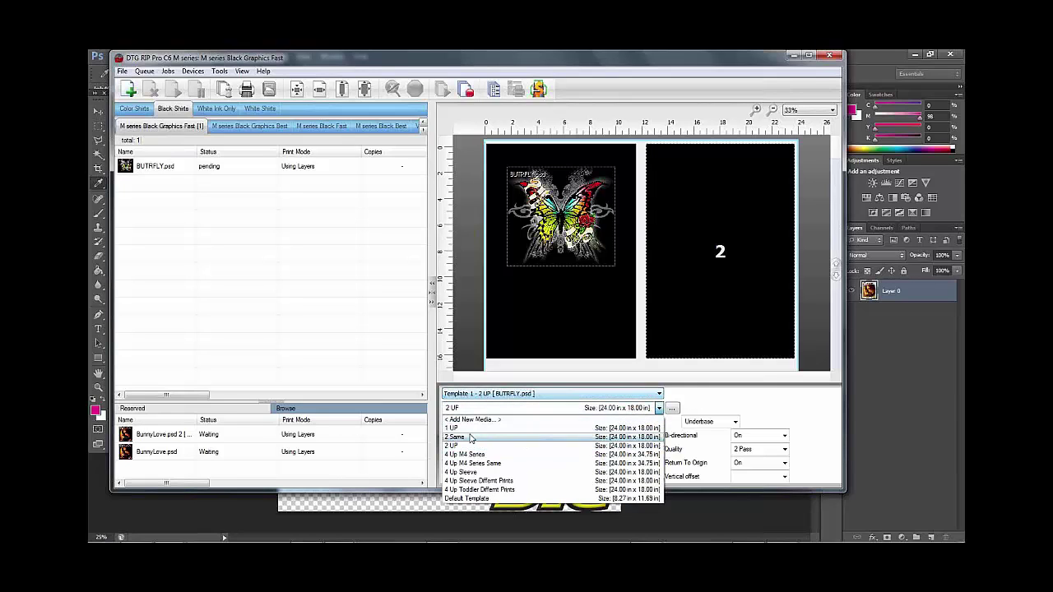
left_click(471, 438)
left_click(551, 237)
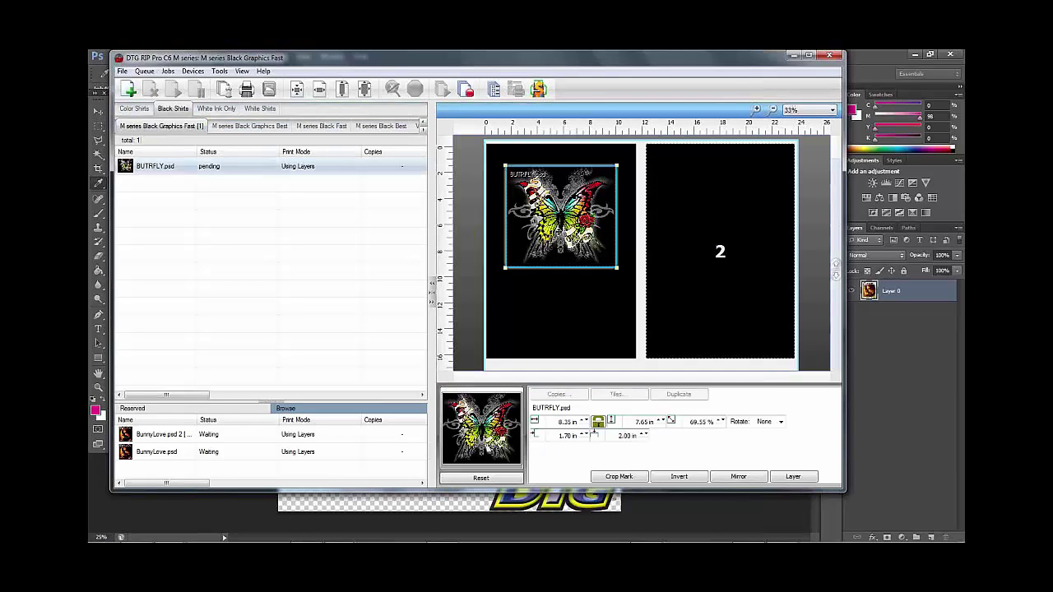
key("Delete")
Step: Import BUTRFLY.psd from the DTG Graphics folder into the 2 Same template
left_click(121, 71)
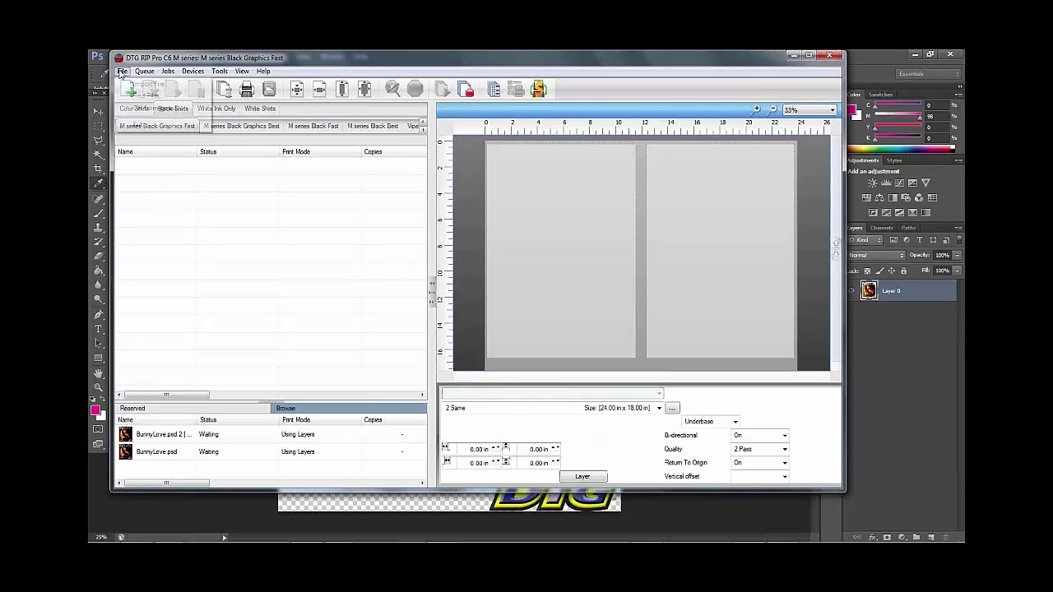
left_click(144, 85)
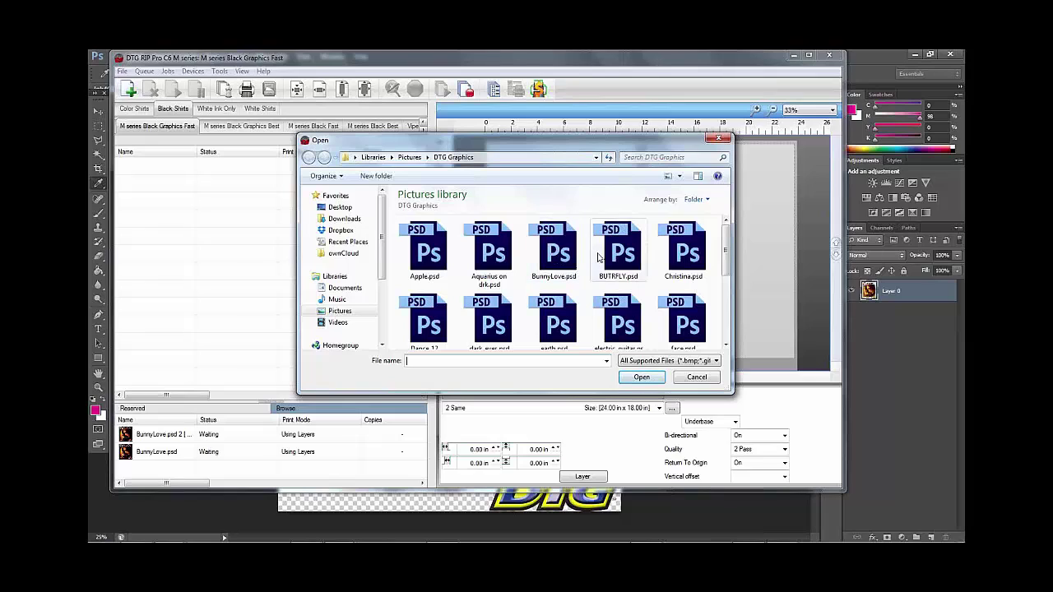
double_click(617, 251)
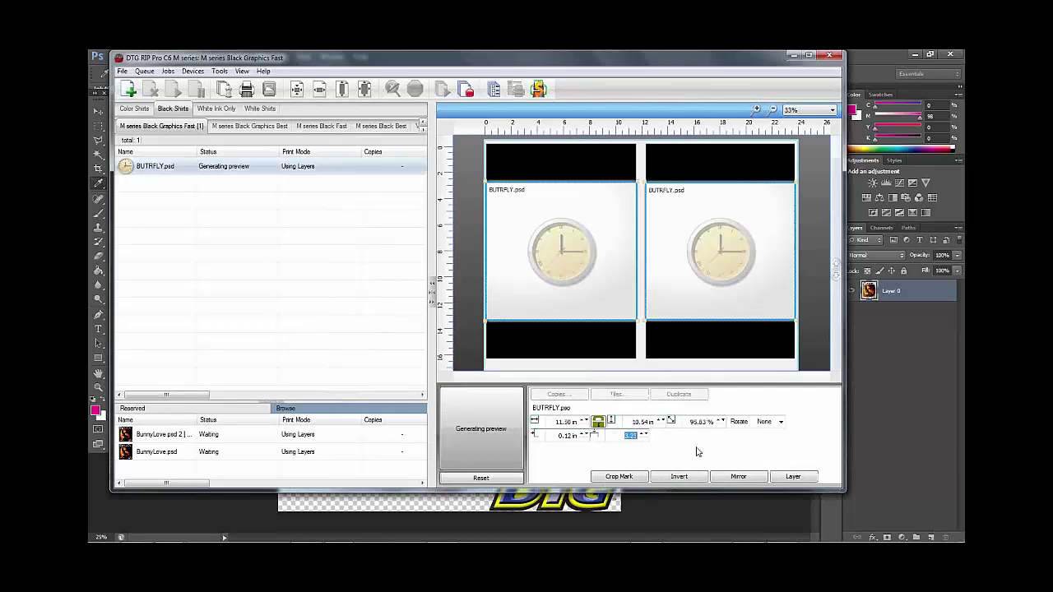
Step: Set the BUTRFLY graphic's height to 5 in and its vertical position to 3 in
double_click(644, 421)
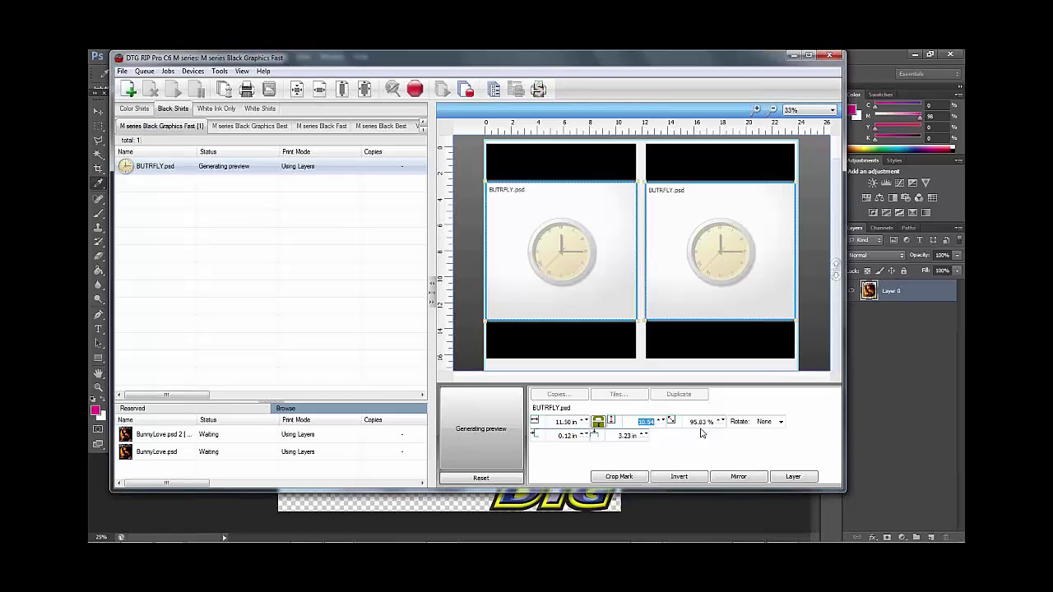
type("5")
key("Tab")
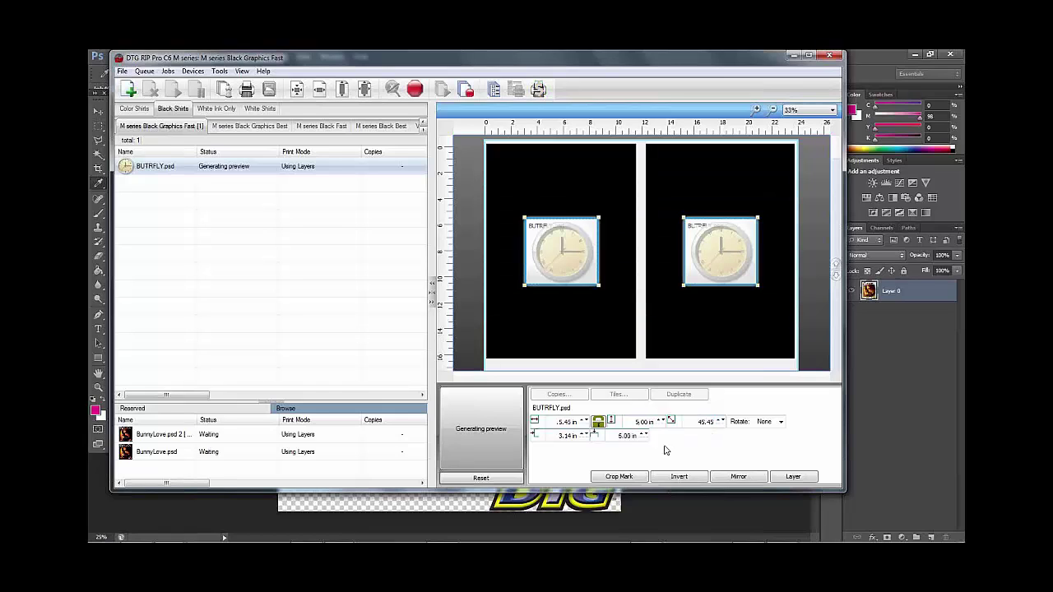
double_click(625, 434)
type("3")
key("Tab")
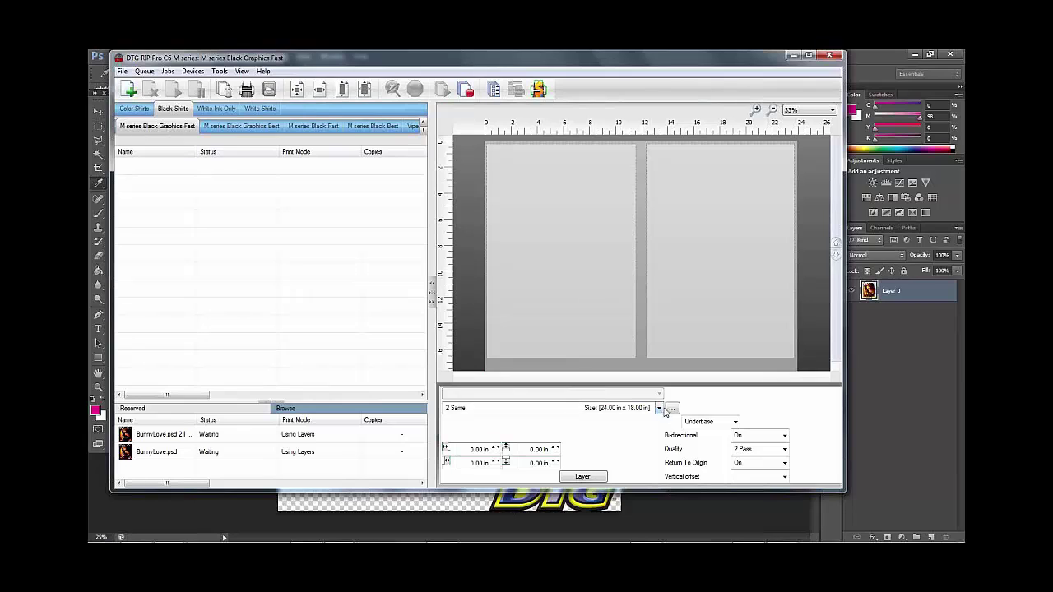
Step: Open the setup of the 2 Same template and examine its page size and both slots' settings
left_click(672, 409)
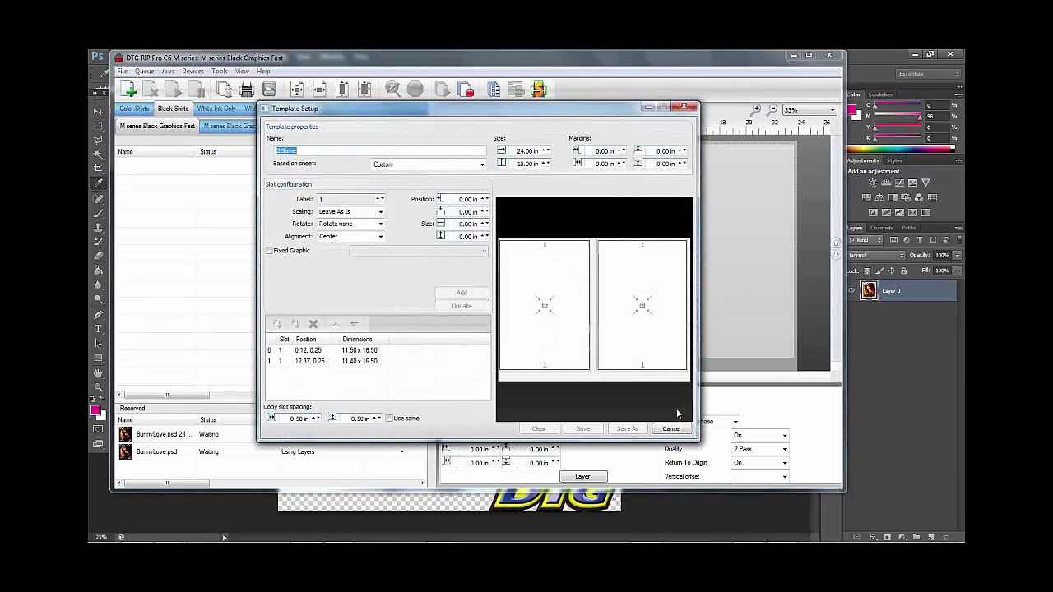
left_click(569, 306)
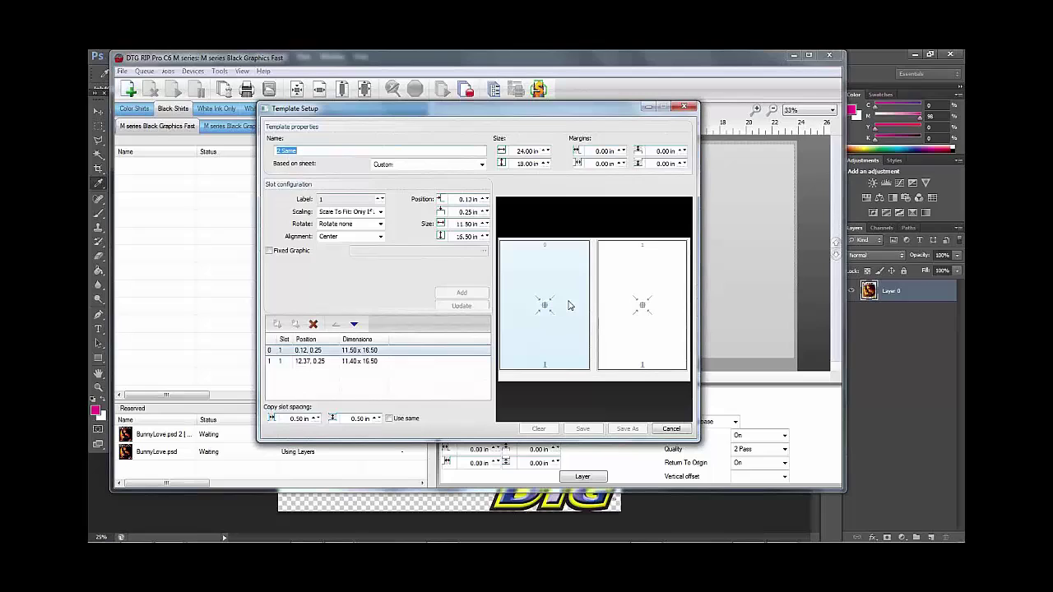
left_click(642, 319)
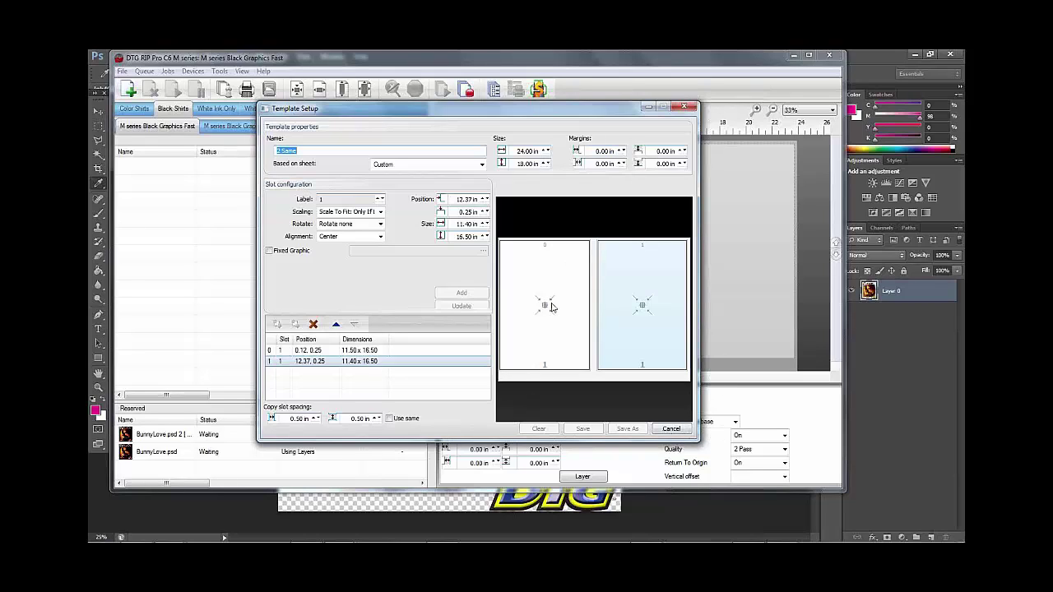
double_click(516, 164)
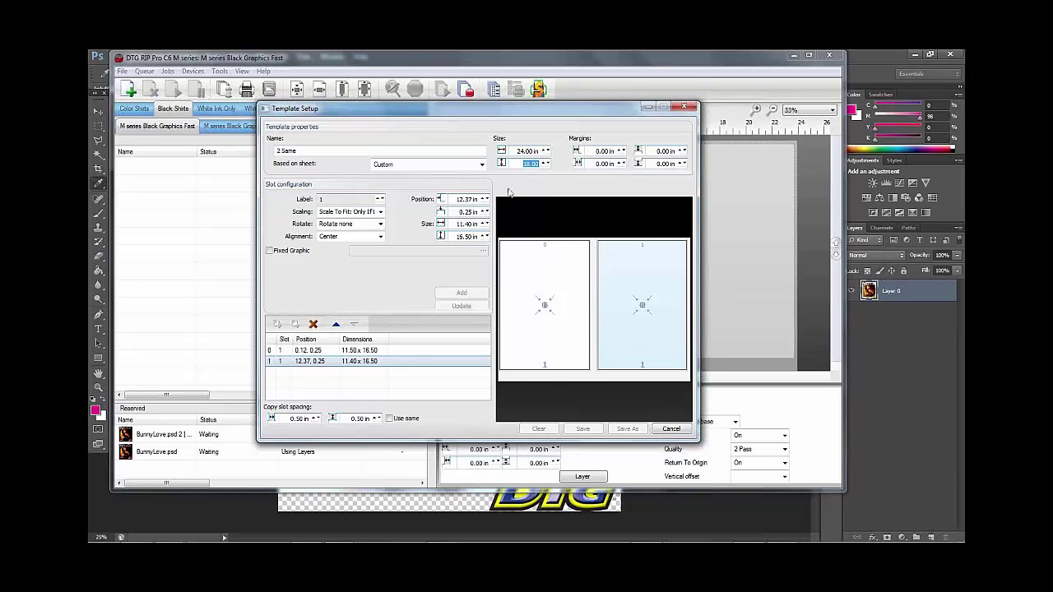
left_click(531, 329)
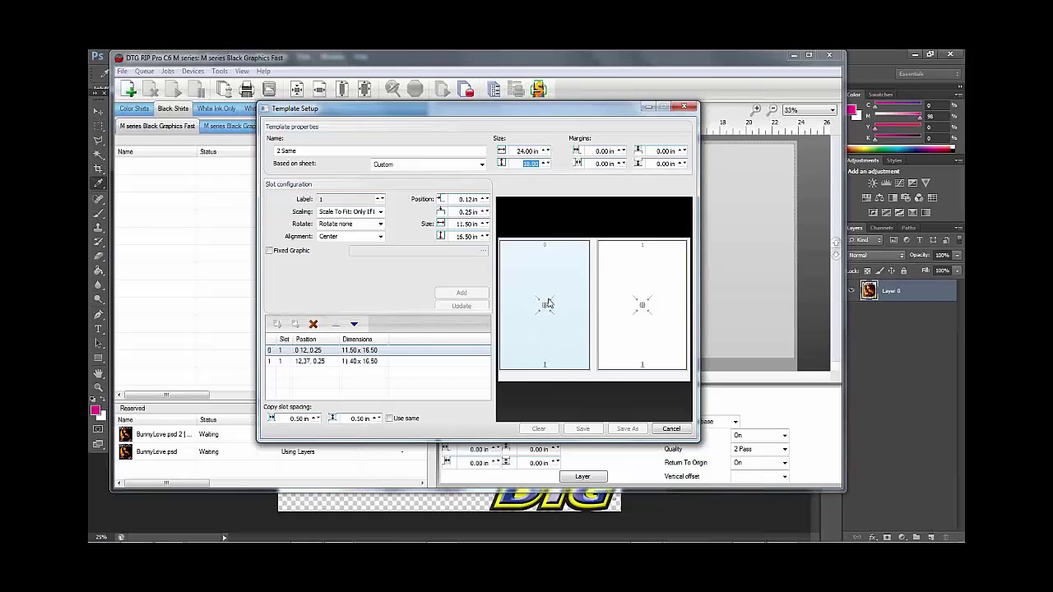
Step: Set the height of both the right and the left slot to 5 in and update each slot
left_click(644, 295)
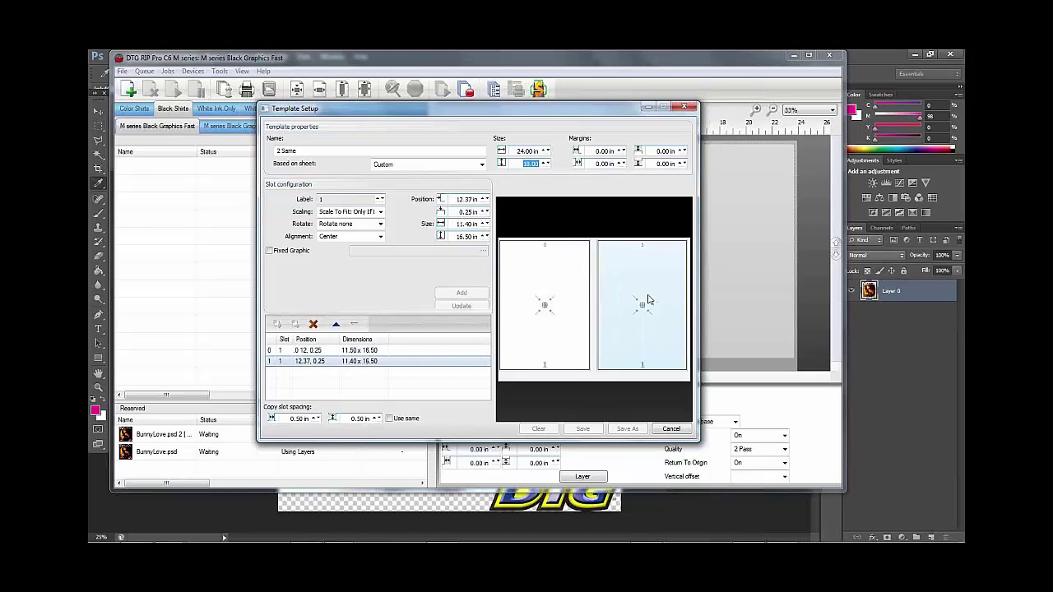
left_click(458, 237)
type("5")
key("Tab")
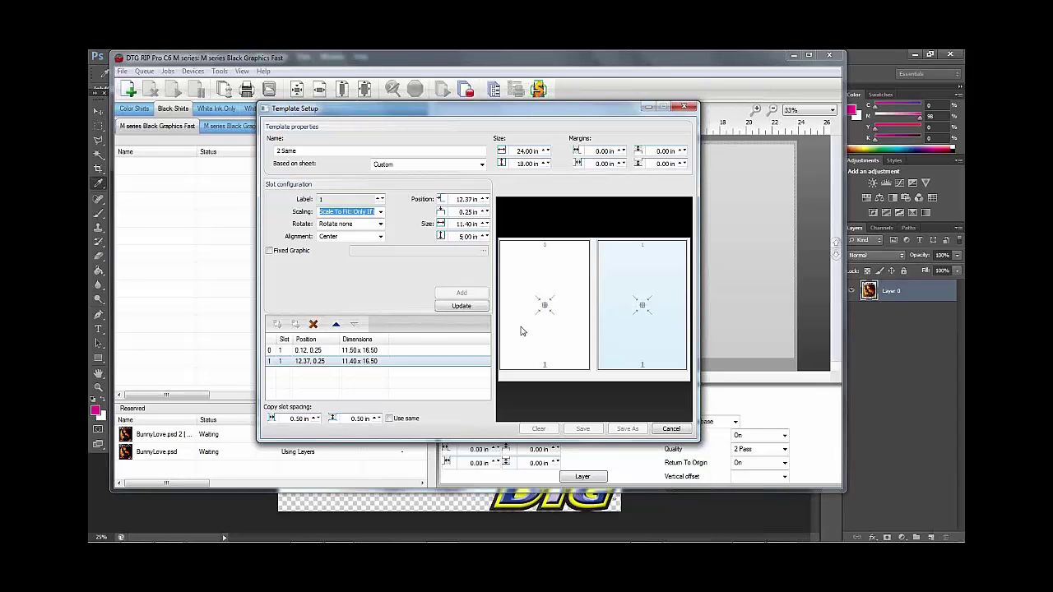
left_click(454, 306)
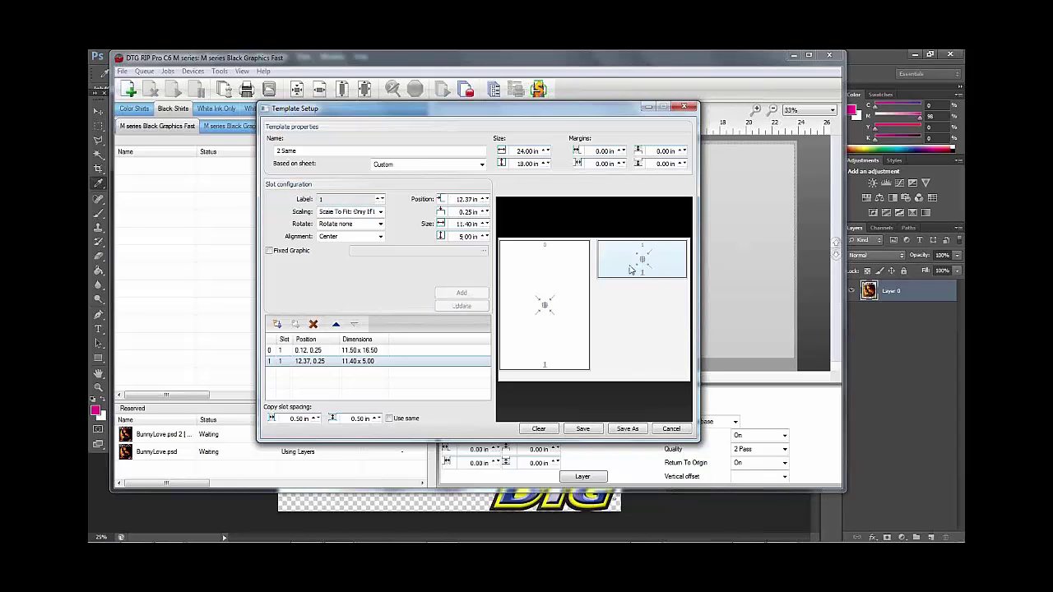
left_click(556, 299)
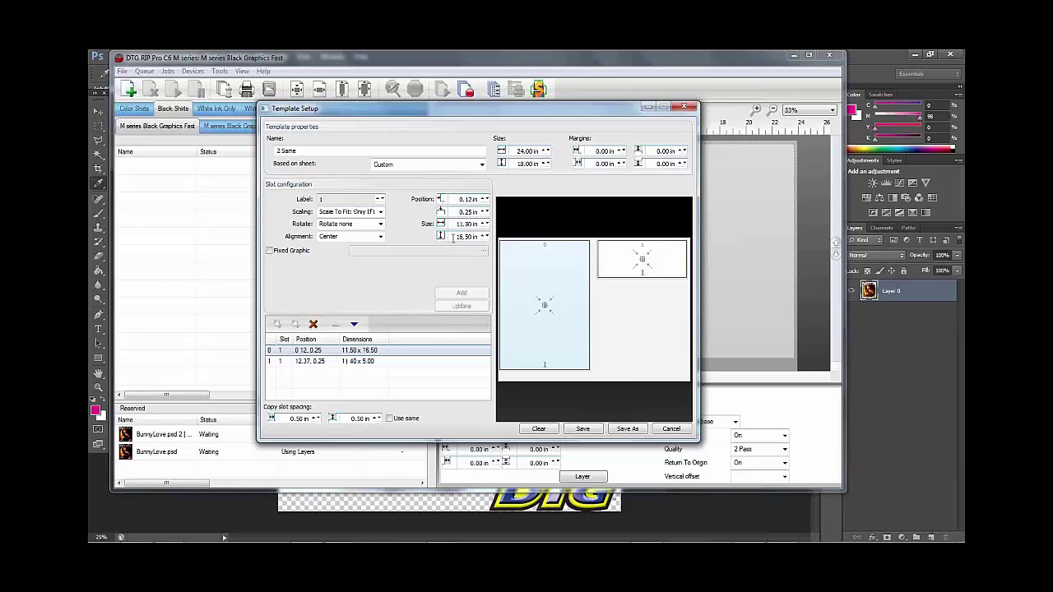
double_click(453, 237)
type("5")
left_click(461, 306)
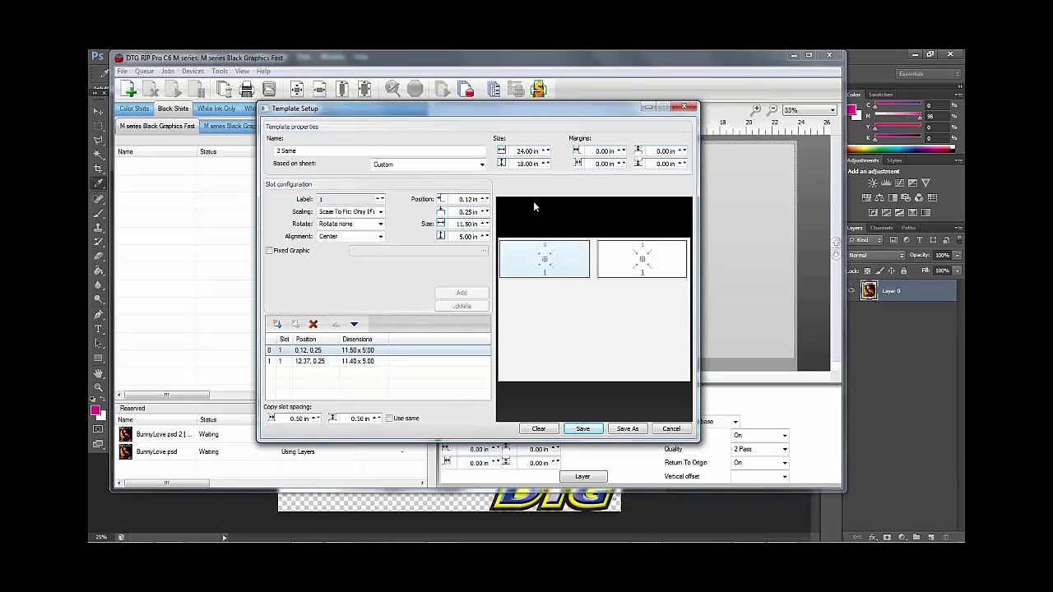
Step: Set the left slot's vertical position to 3 in and update the slot
double_click(452, 199)
left_click(470, 213)
type("3")
key("Tab")
left_click(463, 305)
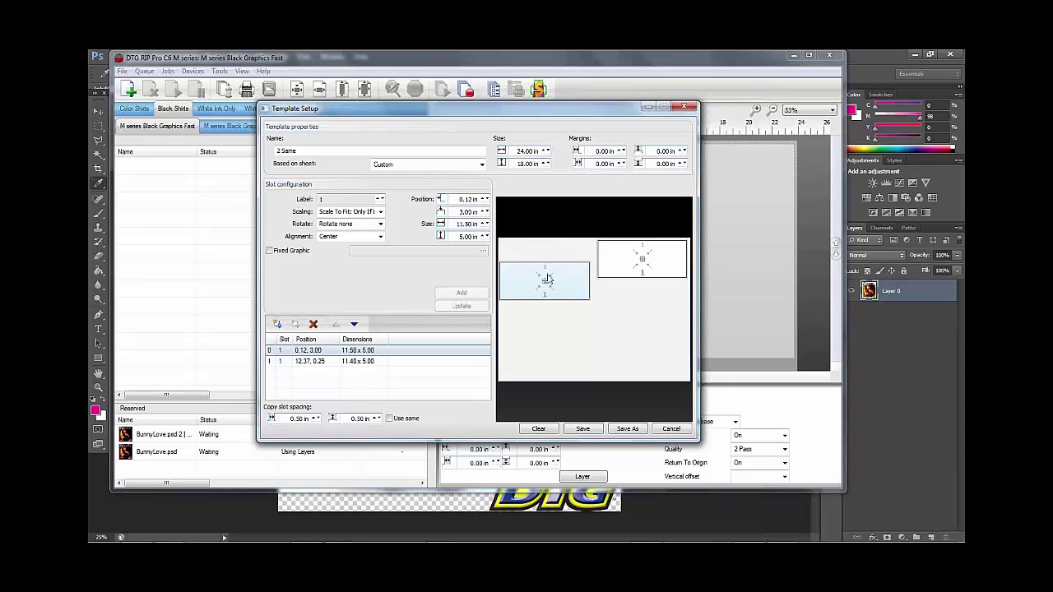
Step: Duplicate the left slot and the right slot downward to make a four-slot template layout
left_click(278, 325)
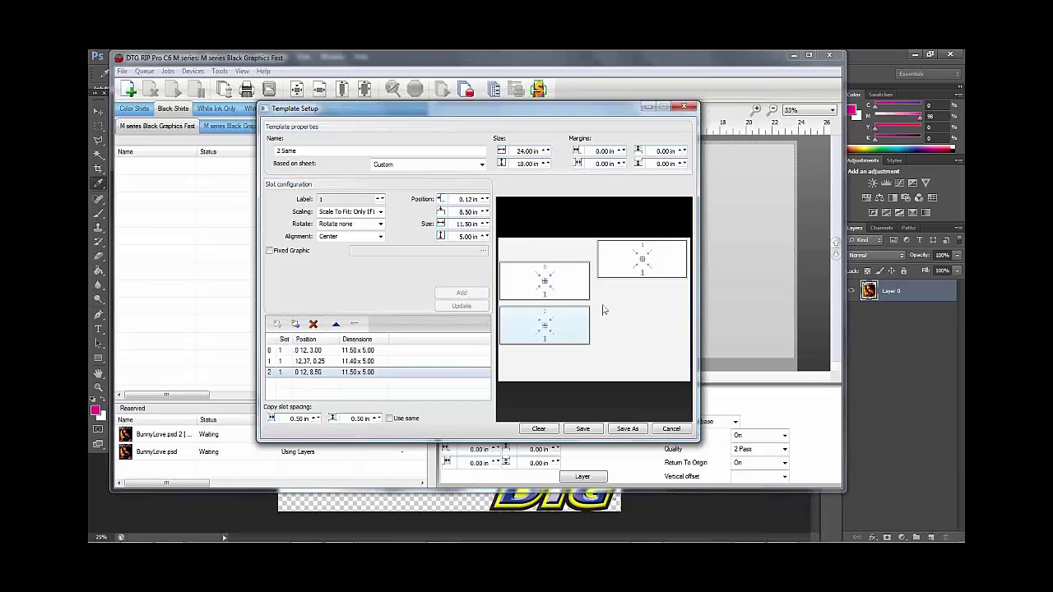
left_click(632, 270)
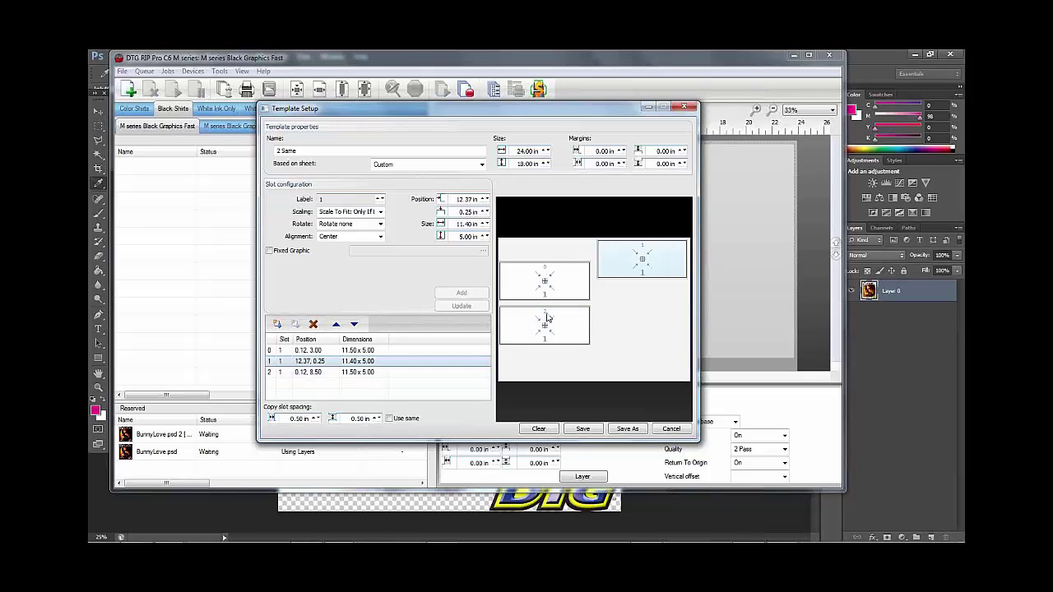
left_click(277, 324)
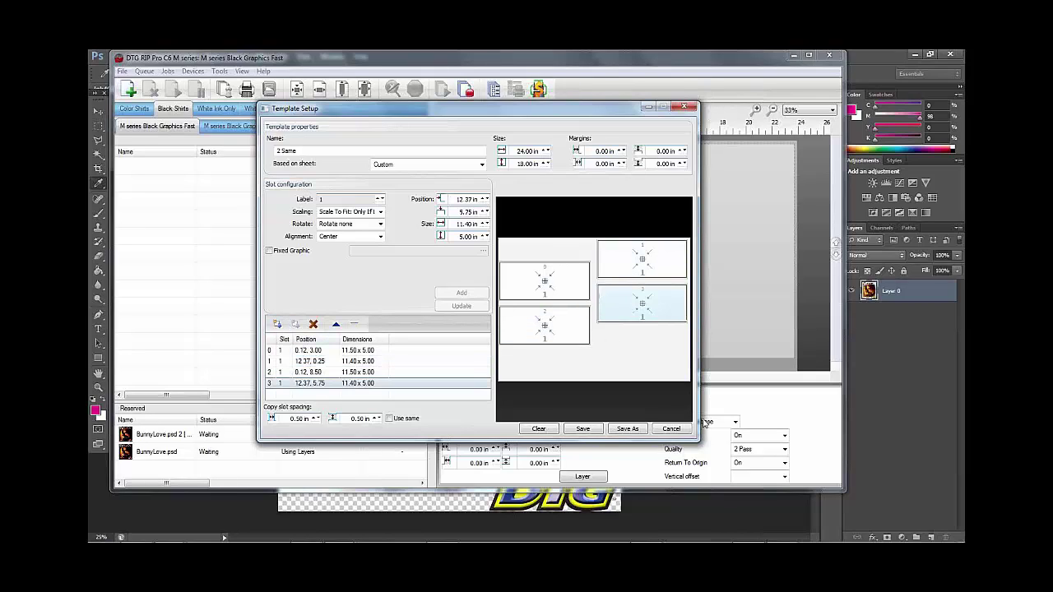
left_click(453, 213)
left_click(548, 281)
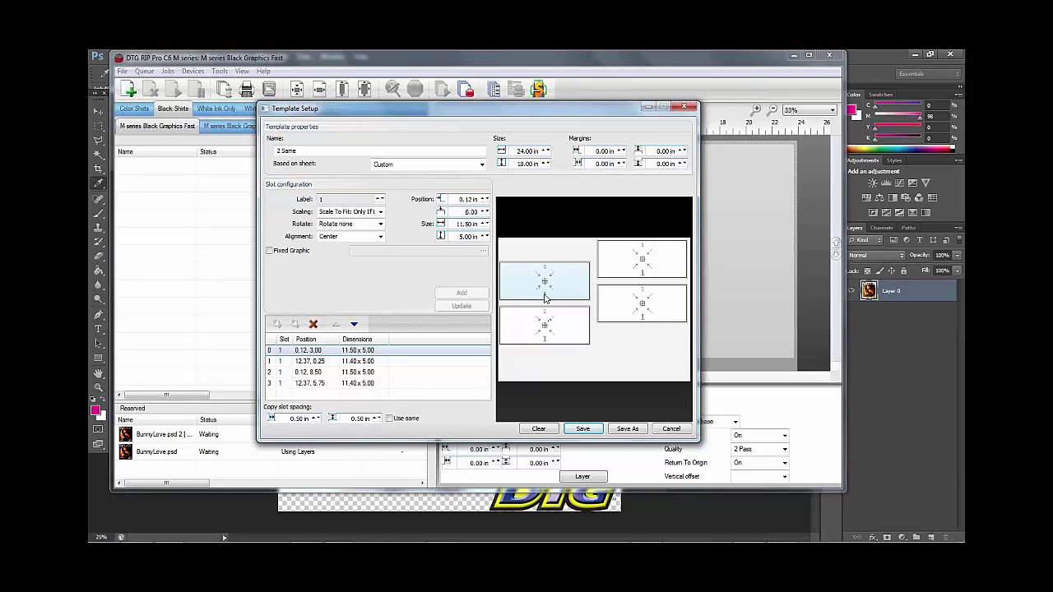
Step: Change the label of both right-hand slots to 2 and update them, keeping label 1 on the left pair
left_click(643, 263)
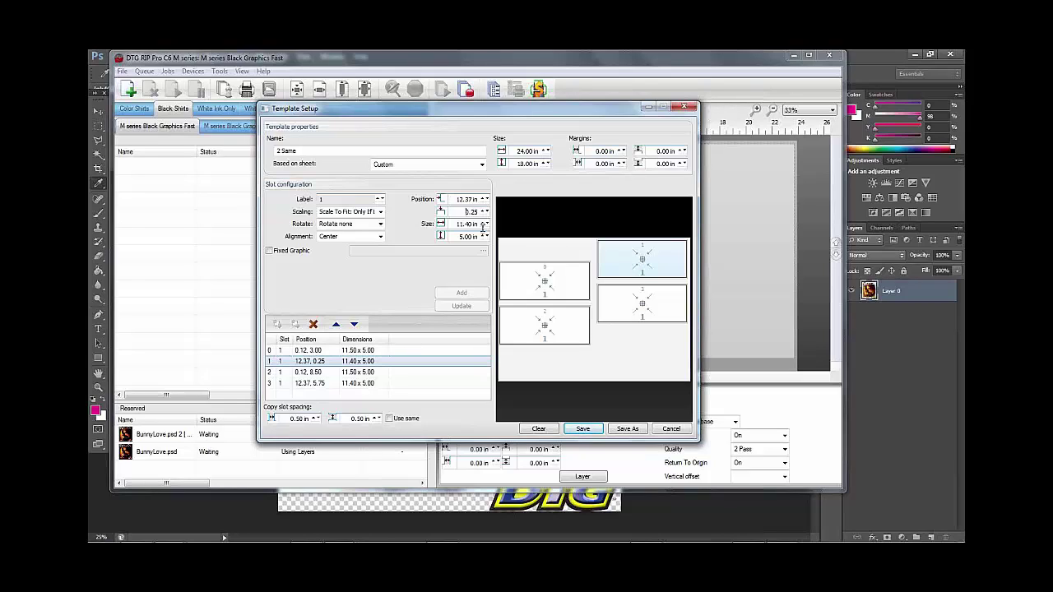
left_click(381, 200)
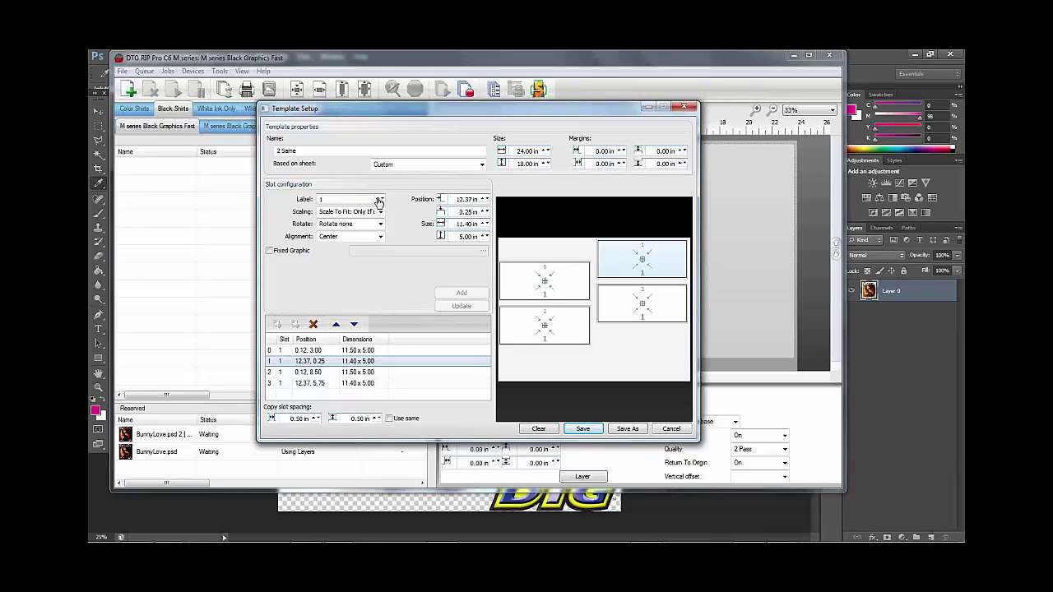
type("2")
left_click(460, 306)
left_click(557, 326)
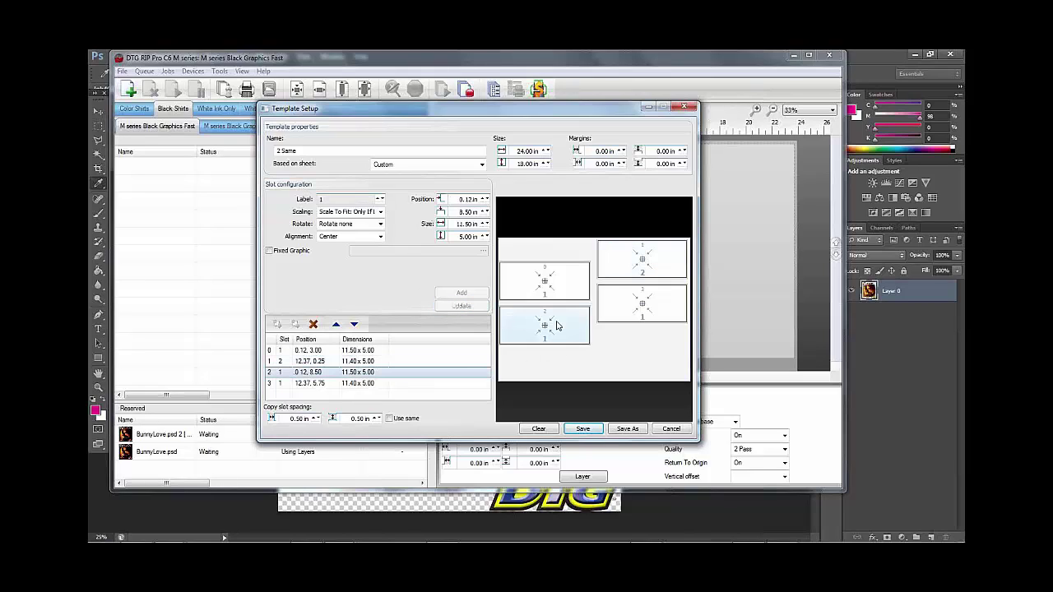
left_click(642, 307)
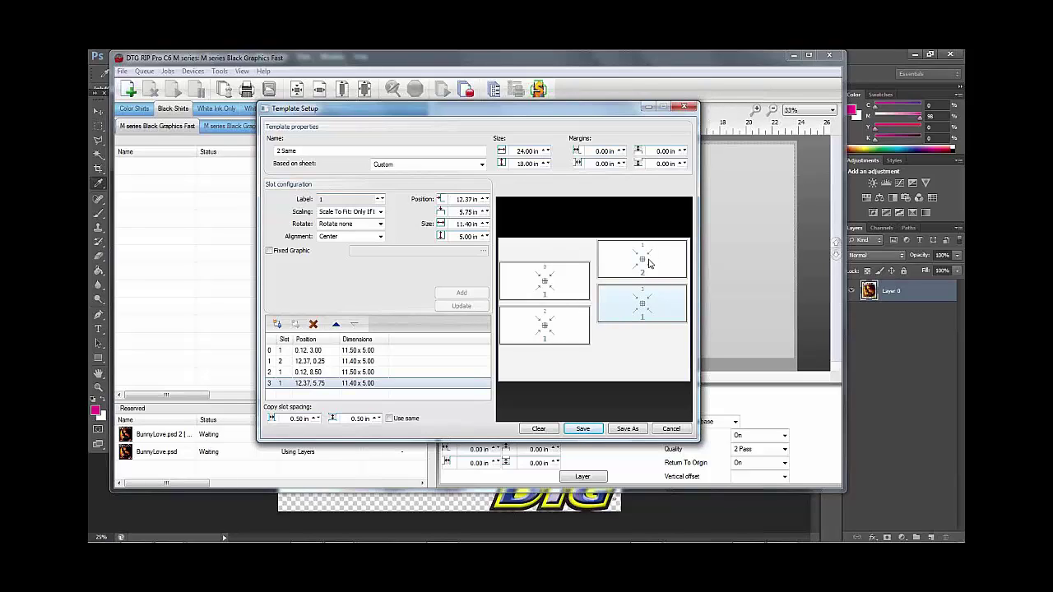
left_click(375, 199)
key("BackSpace")
type("2")
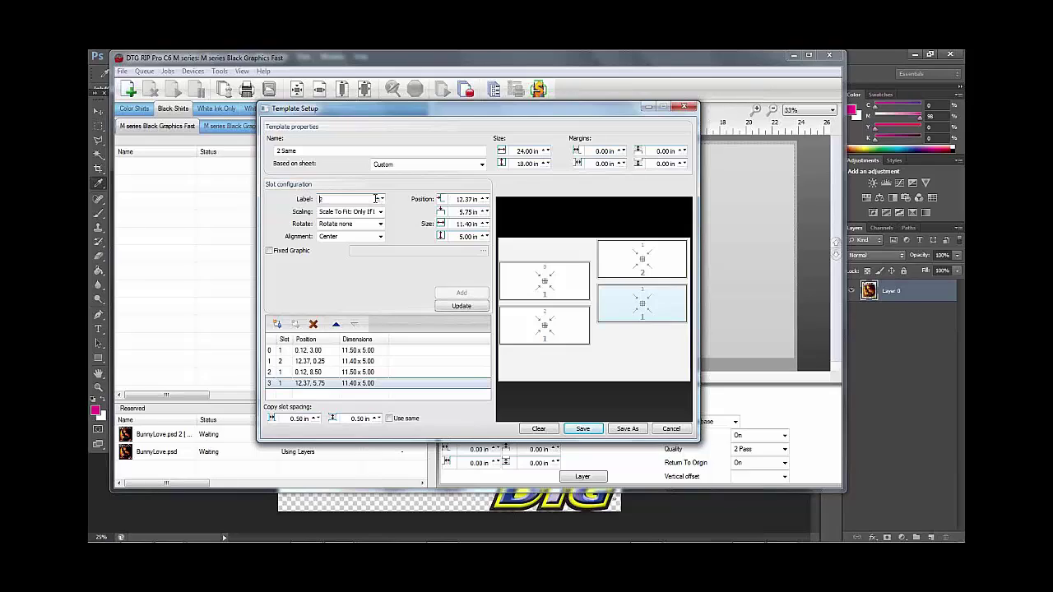
left_click(458, 306)
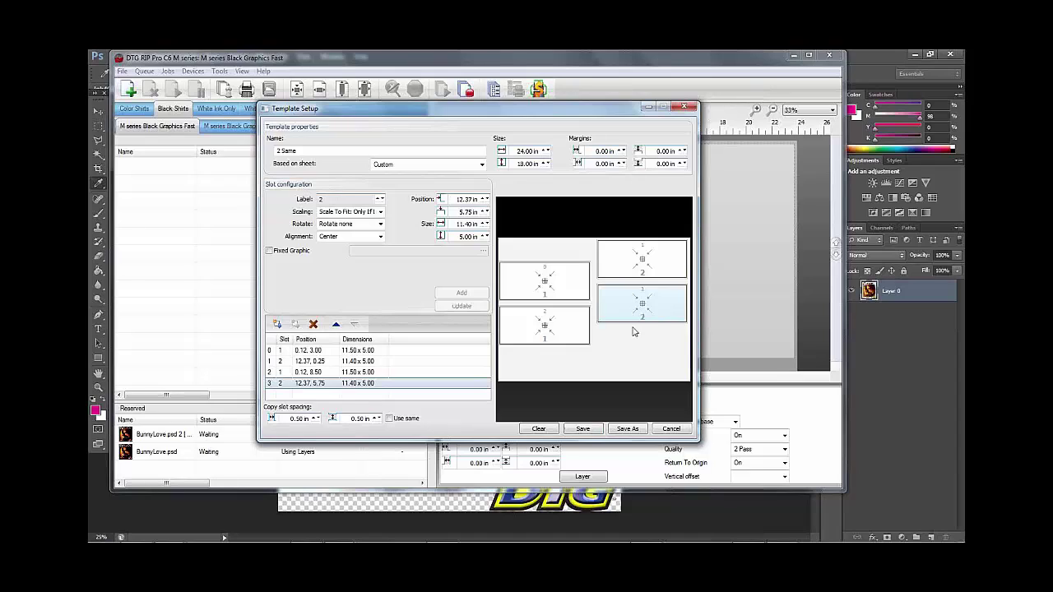
left_click(547, 339)
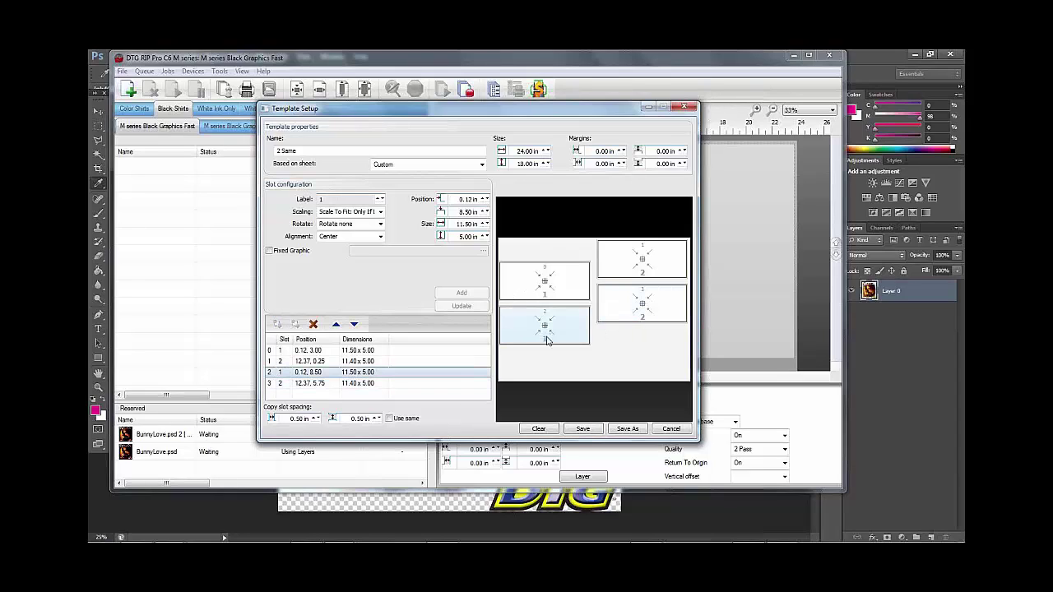
left_click(642, 311)
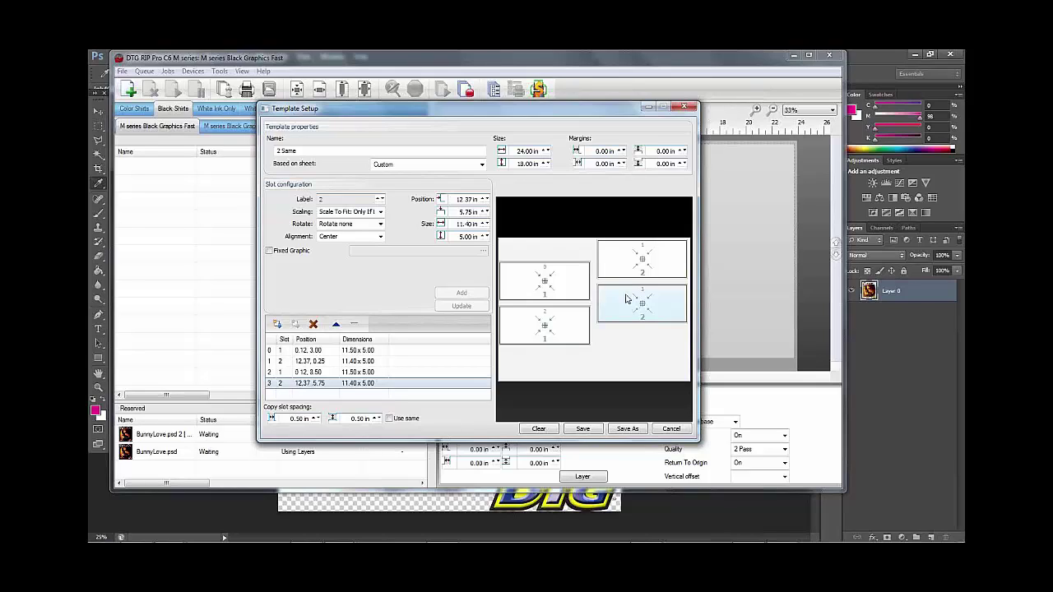
Step: Examine the available scaling, rotation and alignment options for the upper-left slot
left_click(539, 282)
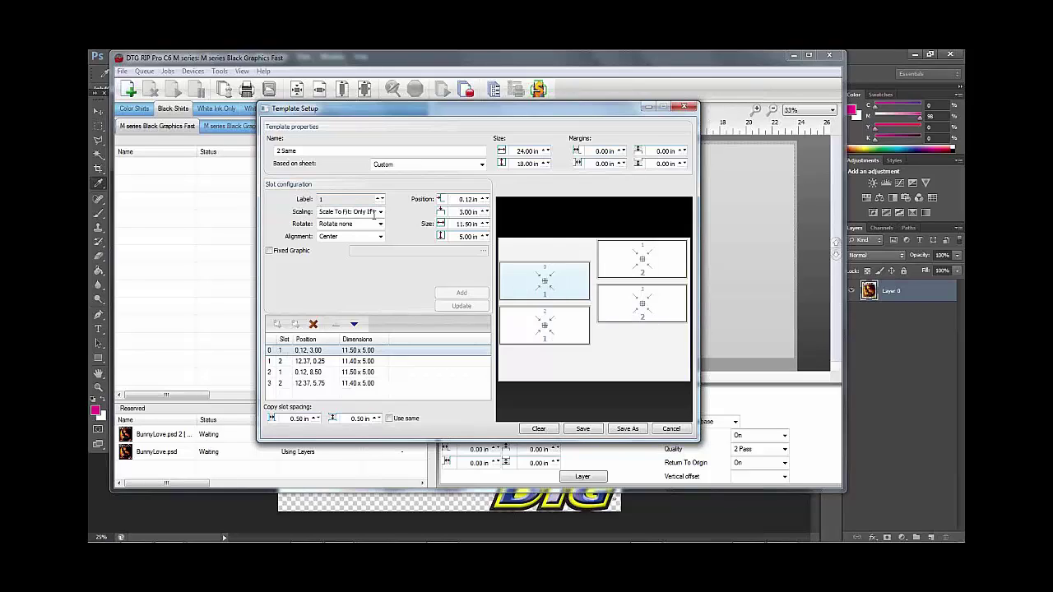
left_click(381, 212)
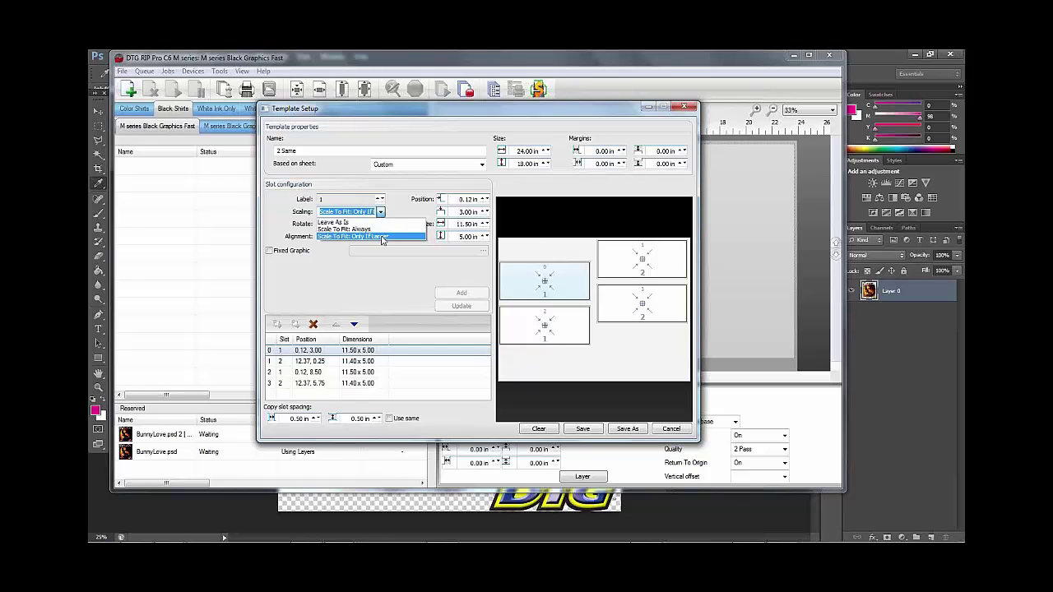
left_click(380, 236)
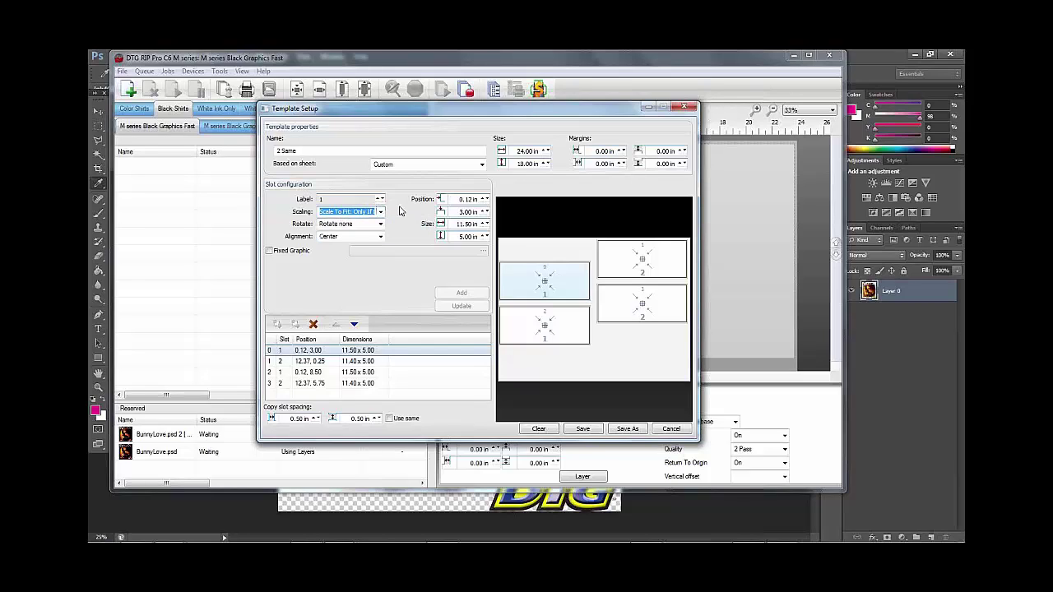
left_click(380, 224)
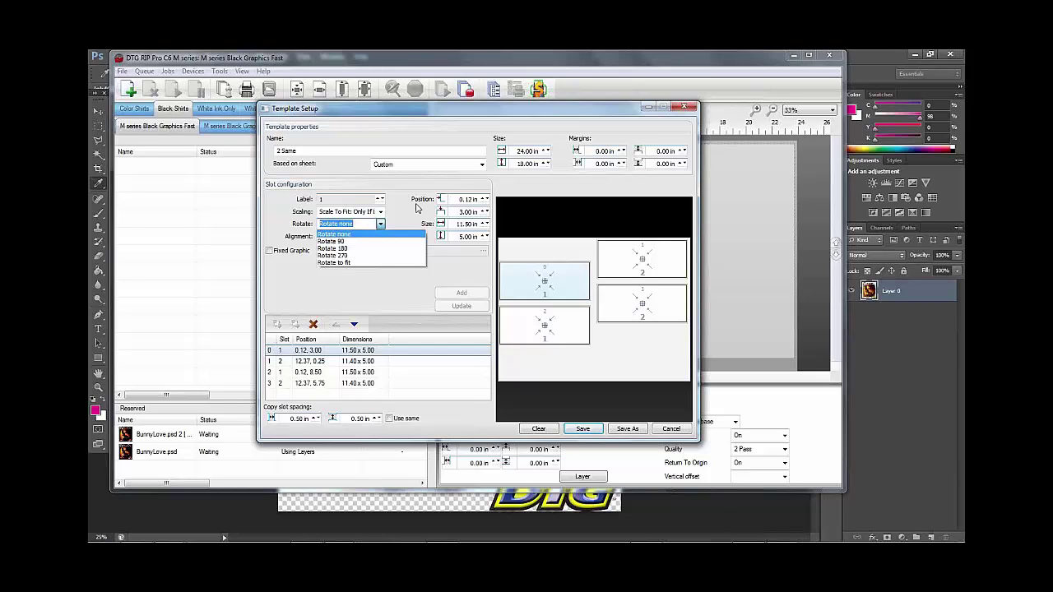
left_click(410, 221)
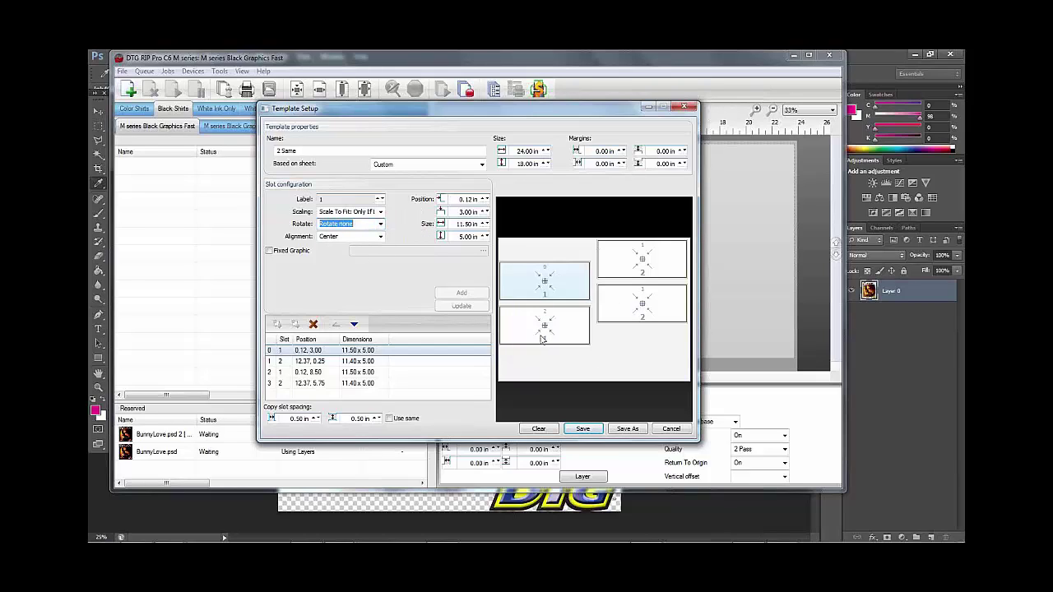
left_click(381, 237)
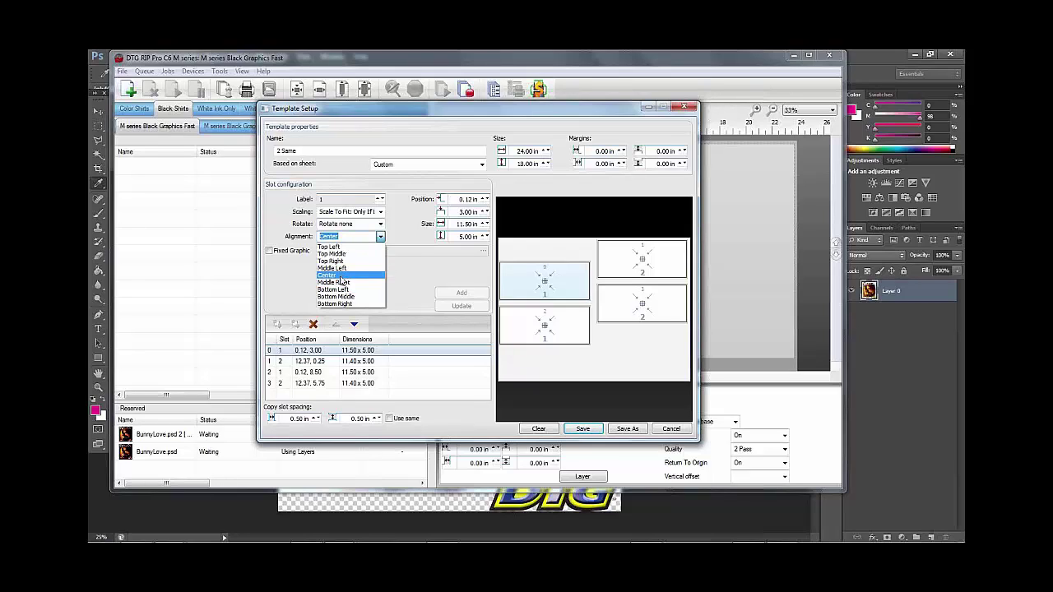
left_click(398, 241)
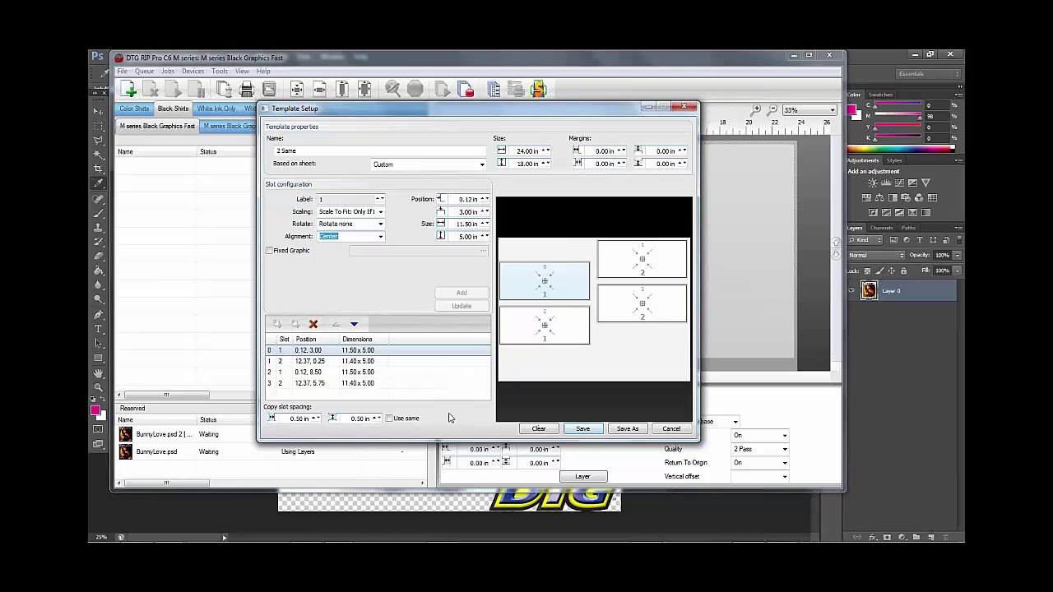
Step: Use the same copy slot spacing for both directions and close the template setup without saving
left_click(390, 418)
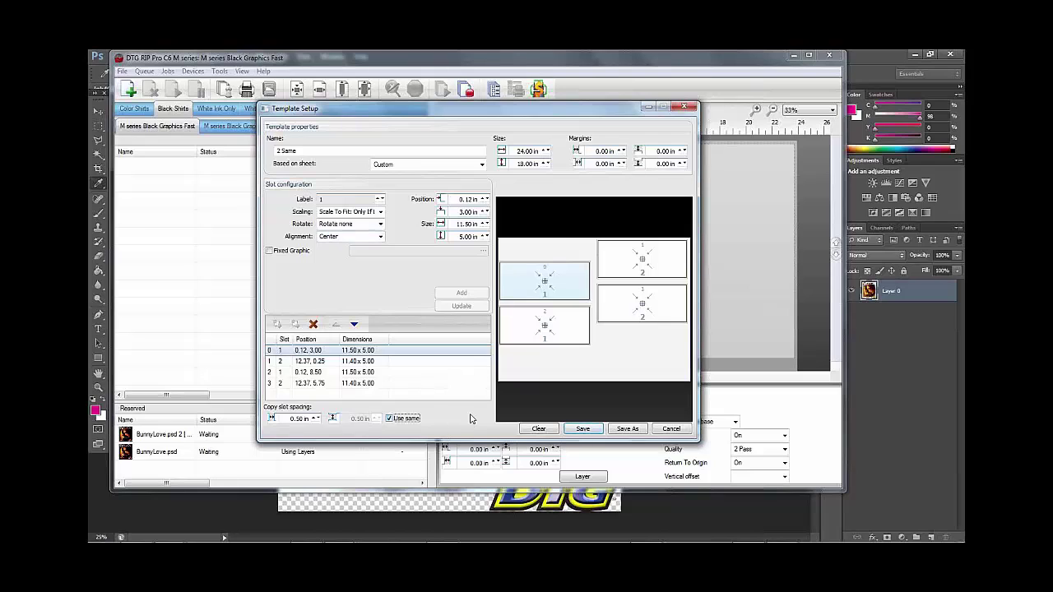
left_click(670, 429)
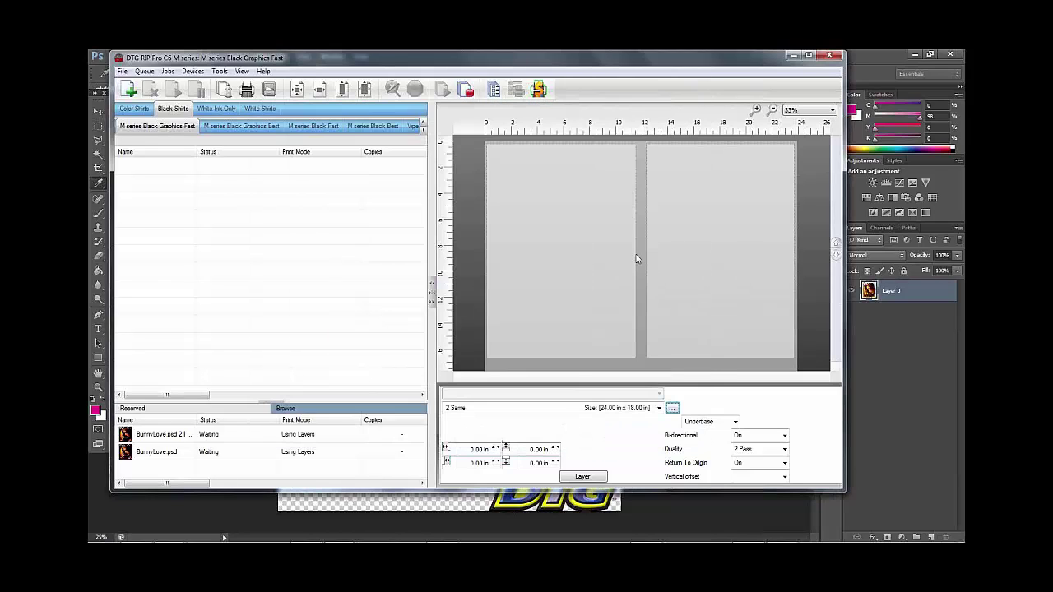
Step: Preview the 4 Up M4 Series Same template and select 4 Up Sleeve Differnt Prints as the media template
left_click(658, 408)
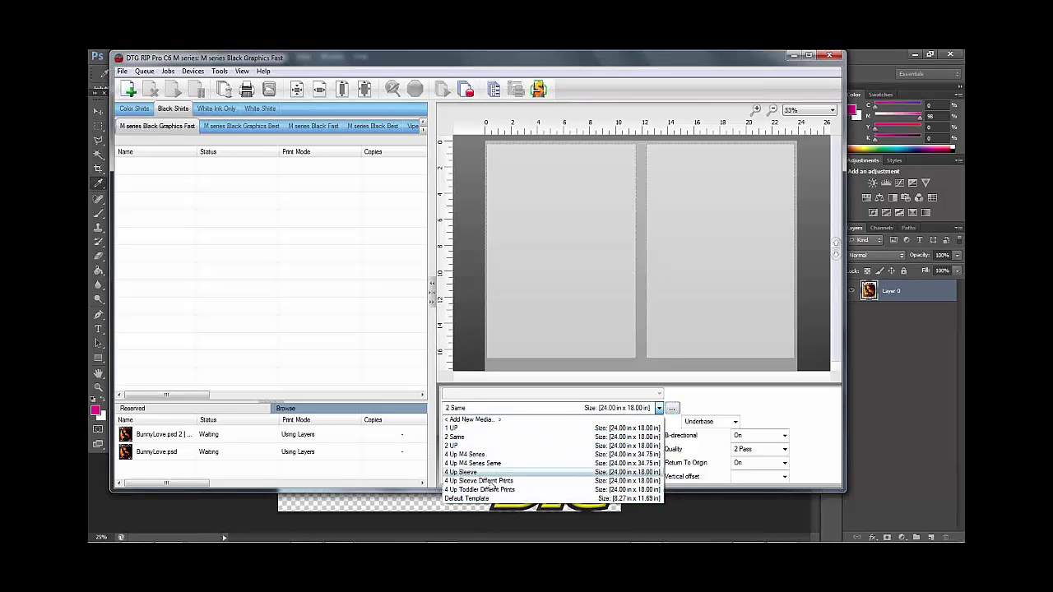
left_click(636, 408)
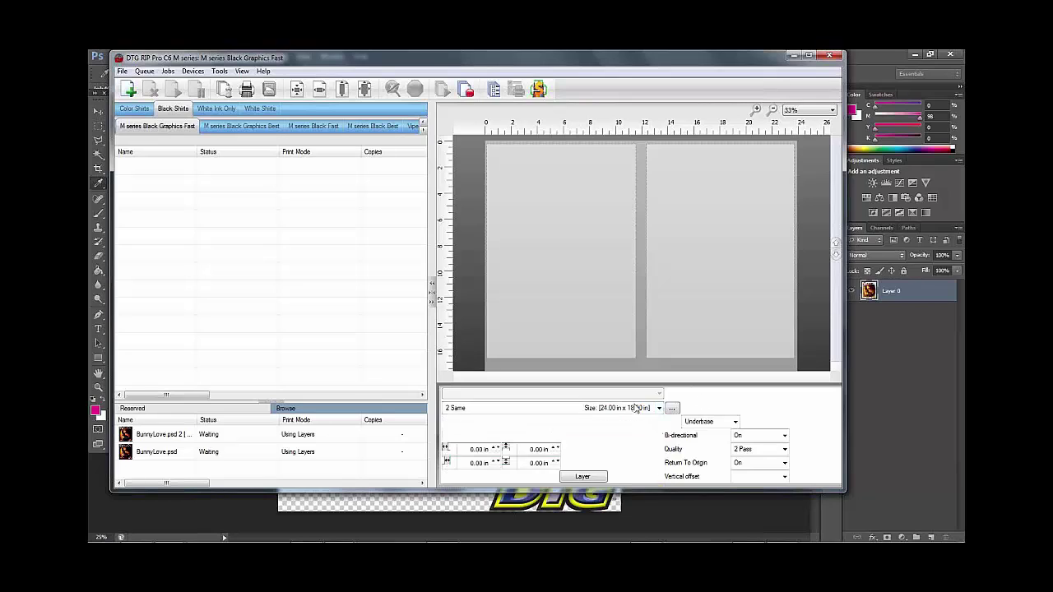
left_click(659, 409)
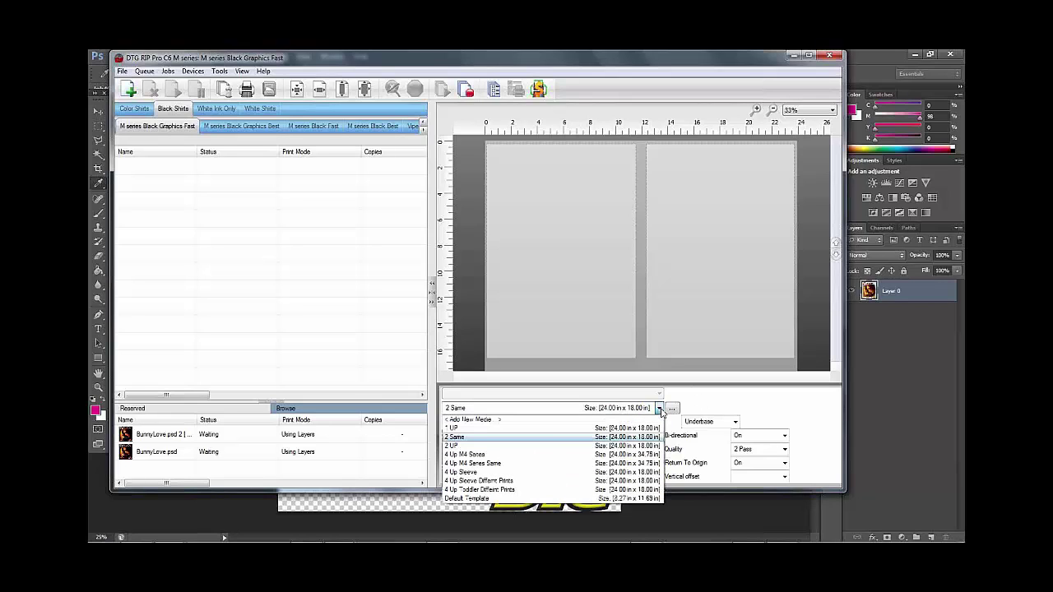
left_click(475, 463)
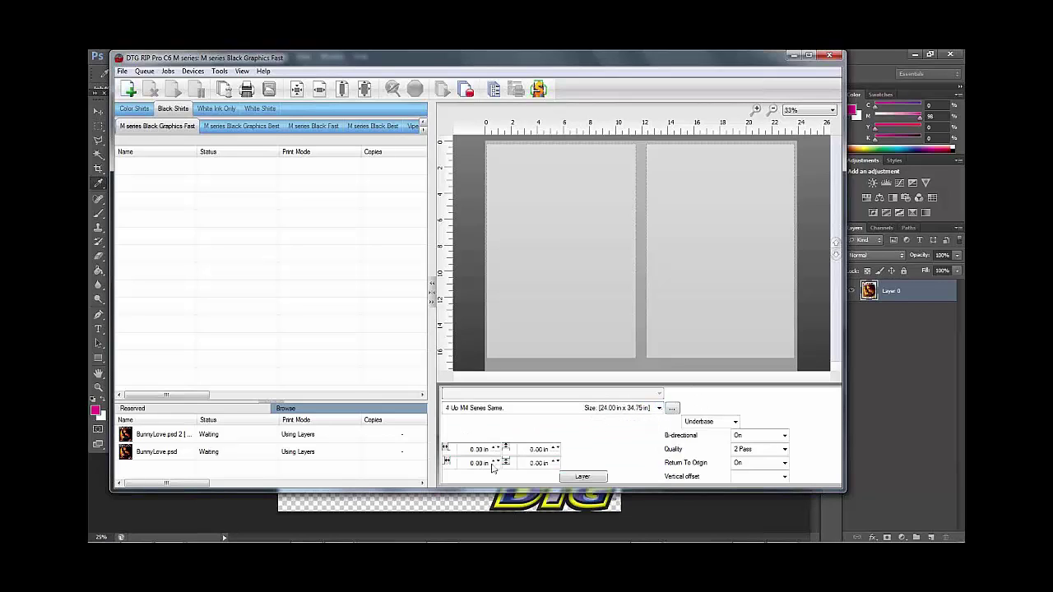
left_click(659, 408)
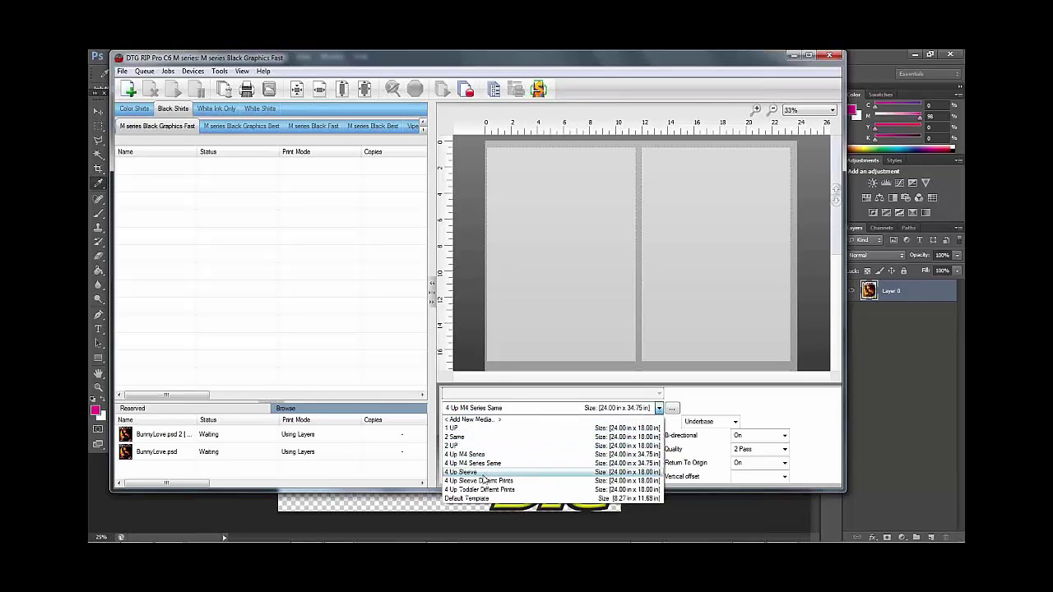
left_click(484, 481)
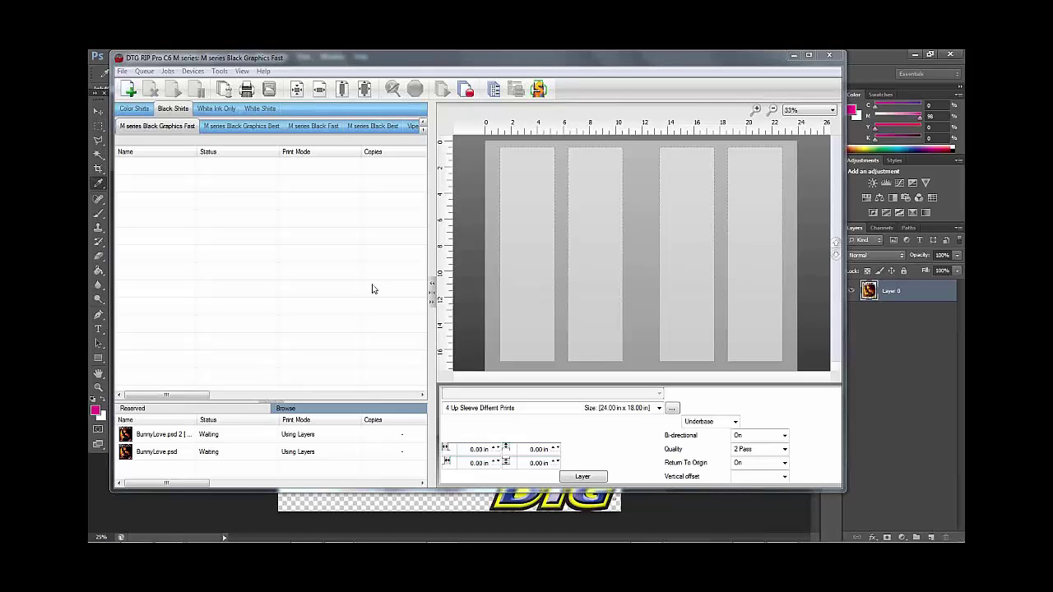
Step: Open the layer profile in the M series Black Graphics Fast queue properties and show its bitmap processing options
left_click(157, 126)
double_click(157, 126)
left_click(273, 216)
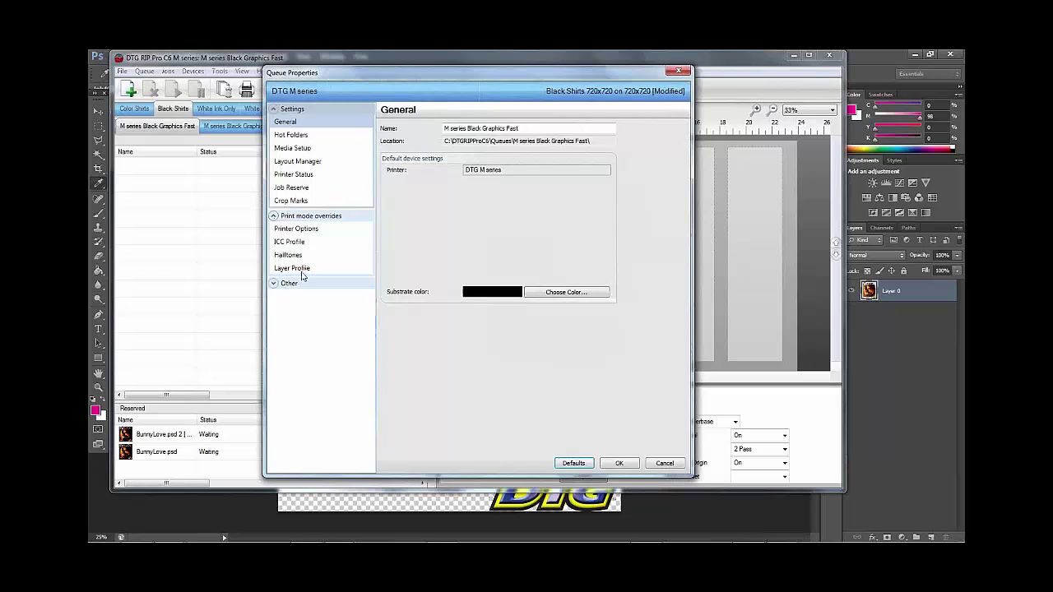
left_click(274, 283)
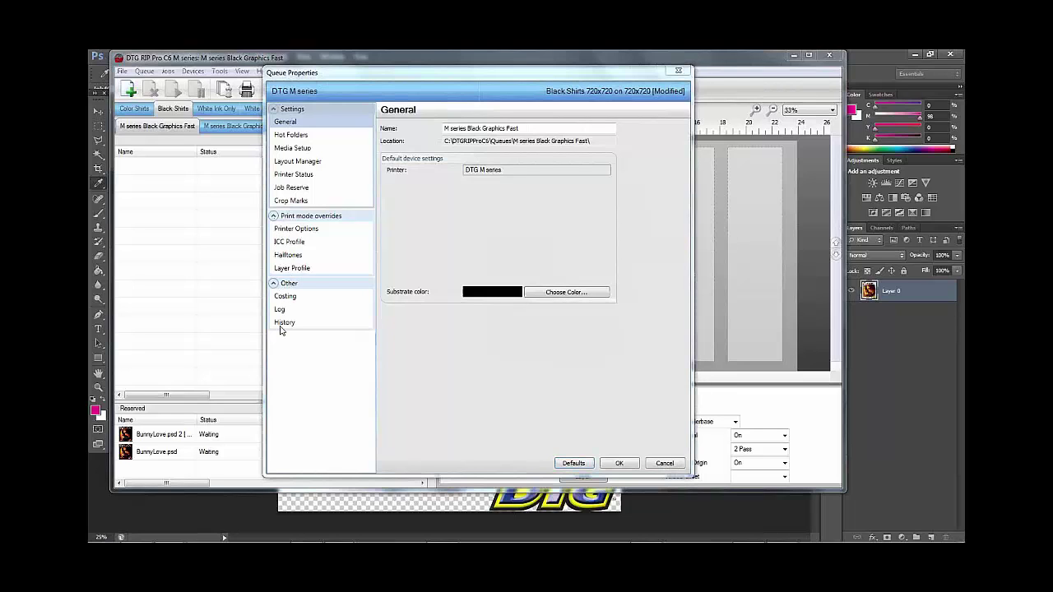
left_click(287, 268)
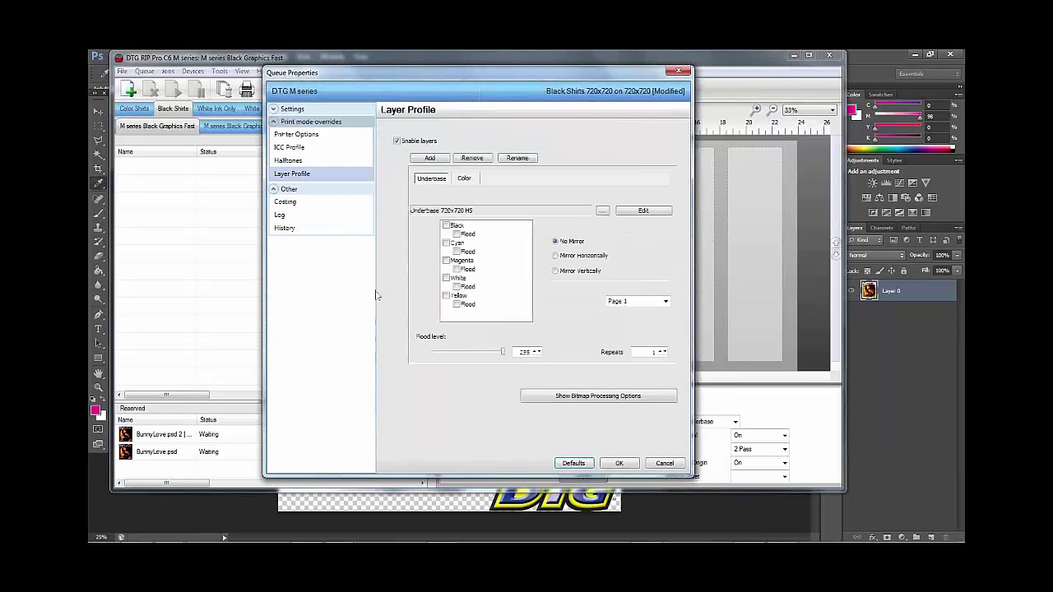
left_click(554, 397)
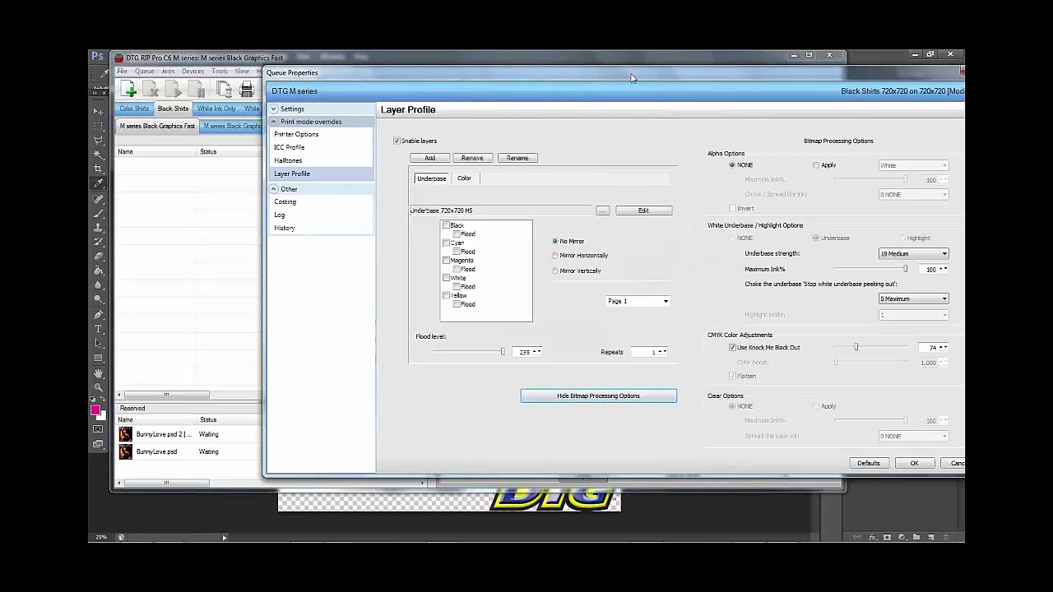
left_click_drag(628, 79, 483, 70)
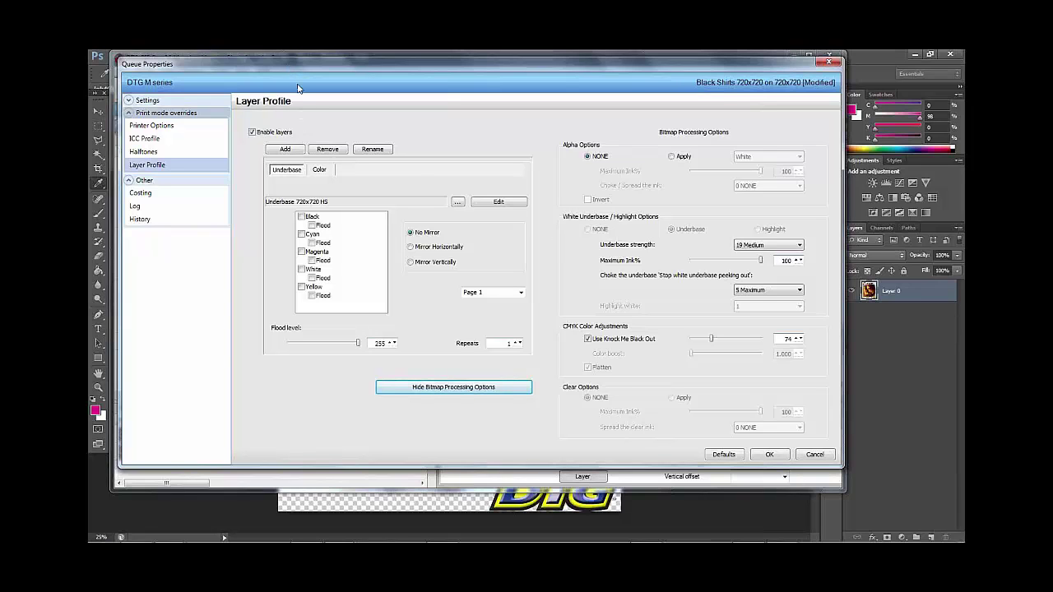
mouse_move(298, 88)
left_mouse_down()
mouse_move(357, 241)
mouse_move(315, 69)
mouse_move(307, 92)
left_mouse_up()
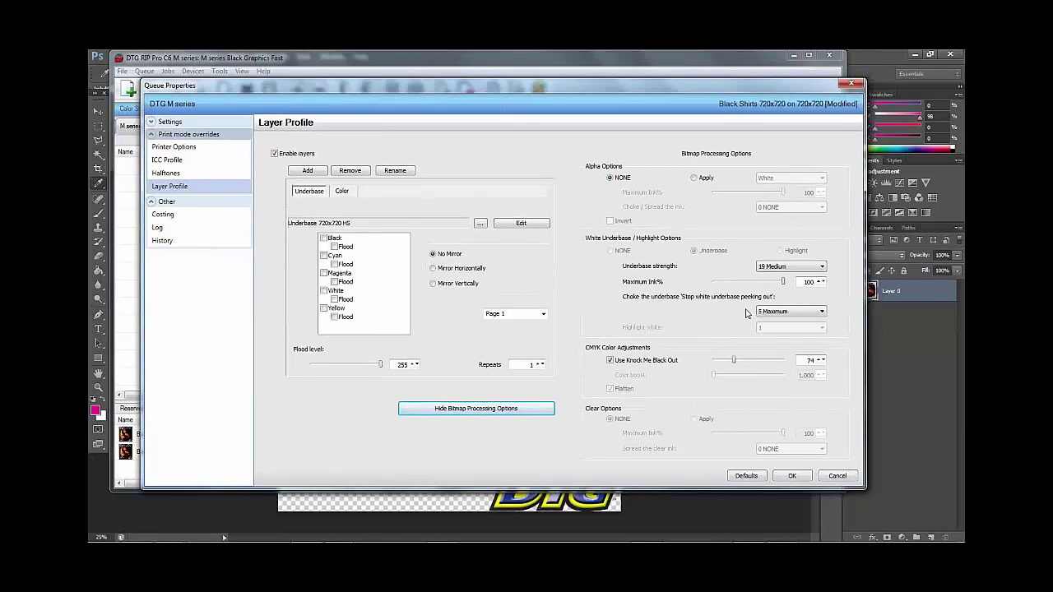
Step: Try 90% maximum ink for the white underbase, restore it to 100%, and close the queue properties without applying
double_click(802, 283)
type("90")
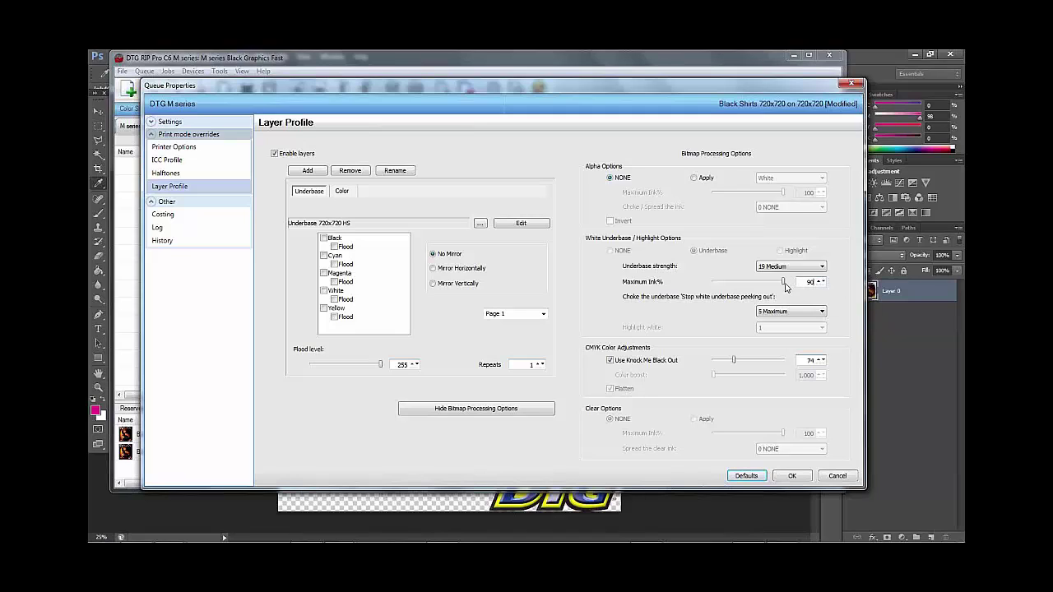
left_click_drag(784, 282, 776, 282)
type("100")
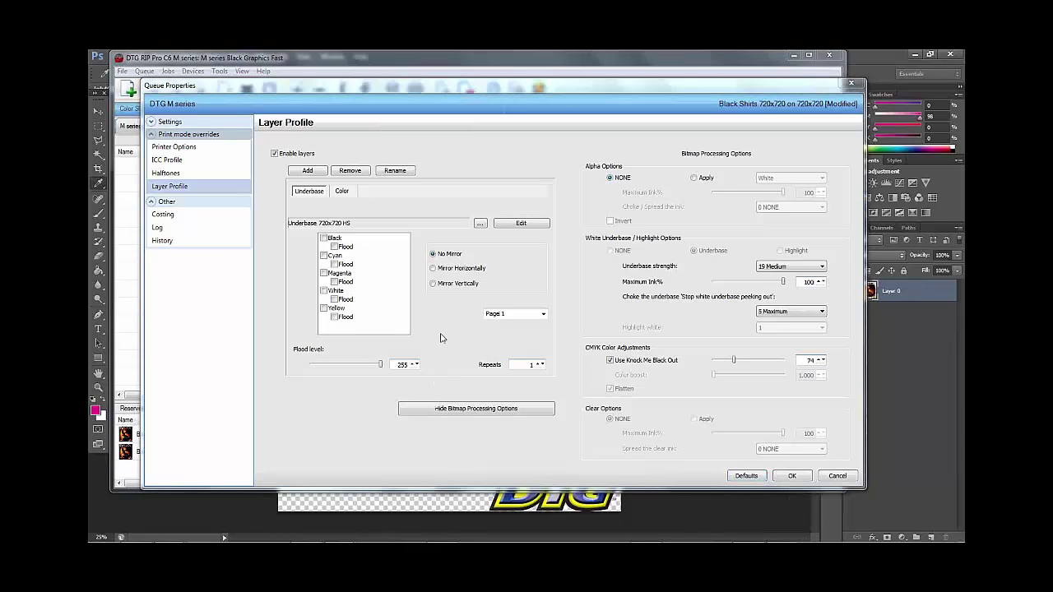
left_click(852, 85)
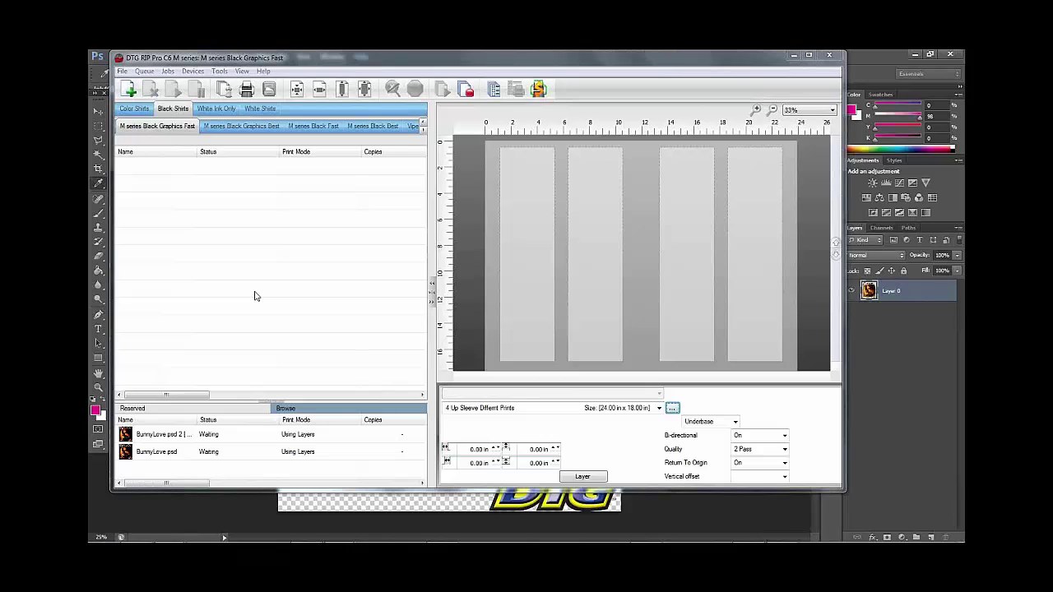
Step: Open the 4 Up Sleeve Differnt Prints template for editing and update slot 1 with a horizontal position of 0.87 in
left_click(673, 410)
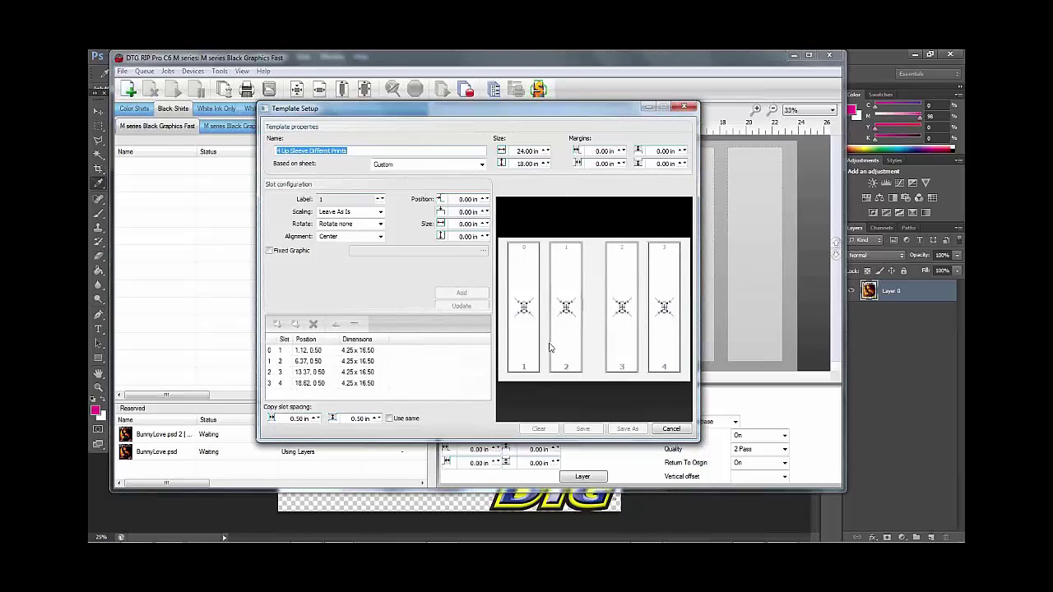
left_click(524, 301)
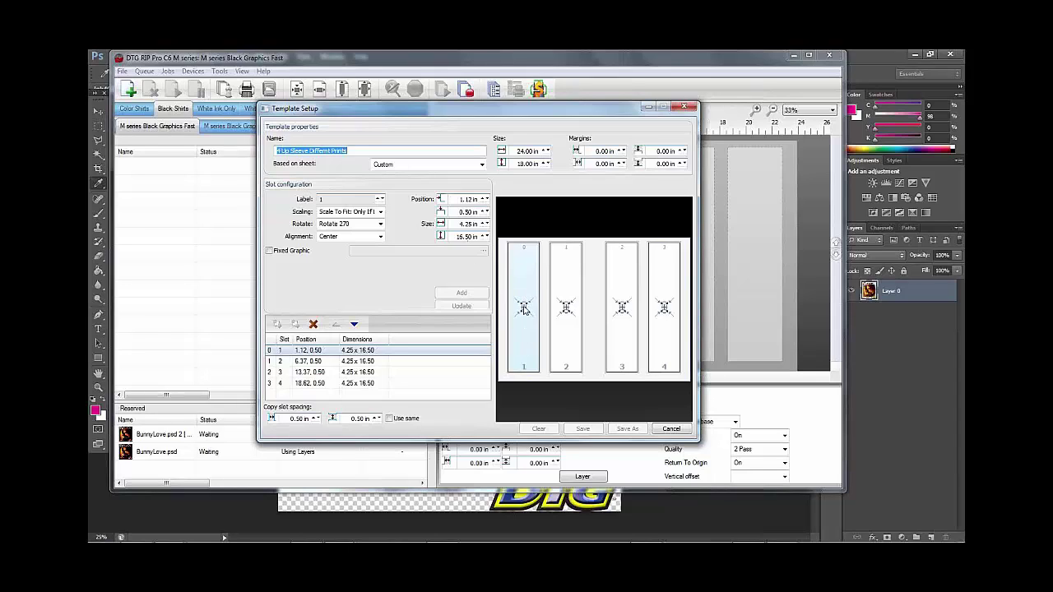
left_click(457, 199)
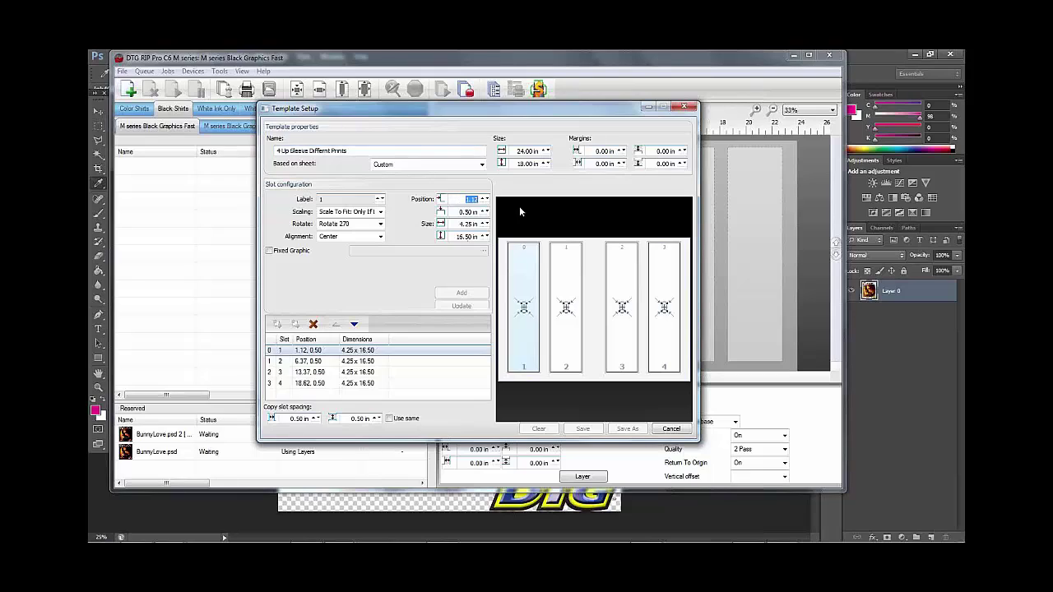
type("0.87")
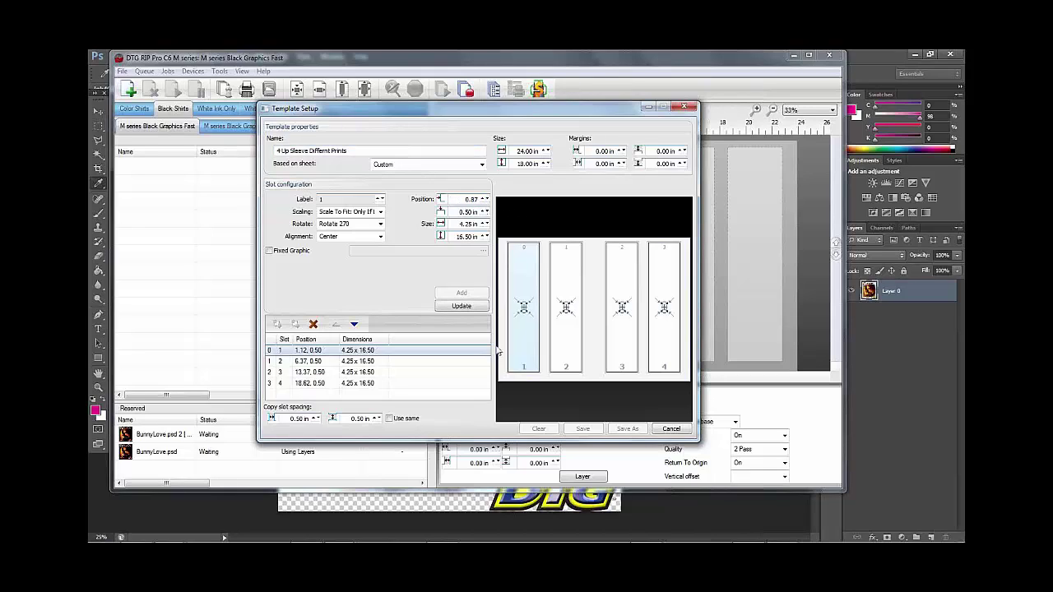
left_click(461, 305)
Step: Set slot 2's horizontal position to 6.12 in and update the slot
left_click(567, 310)
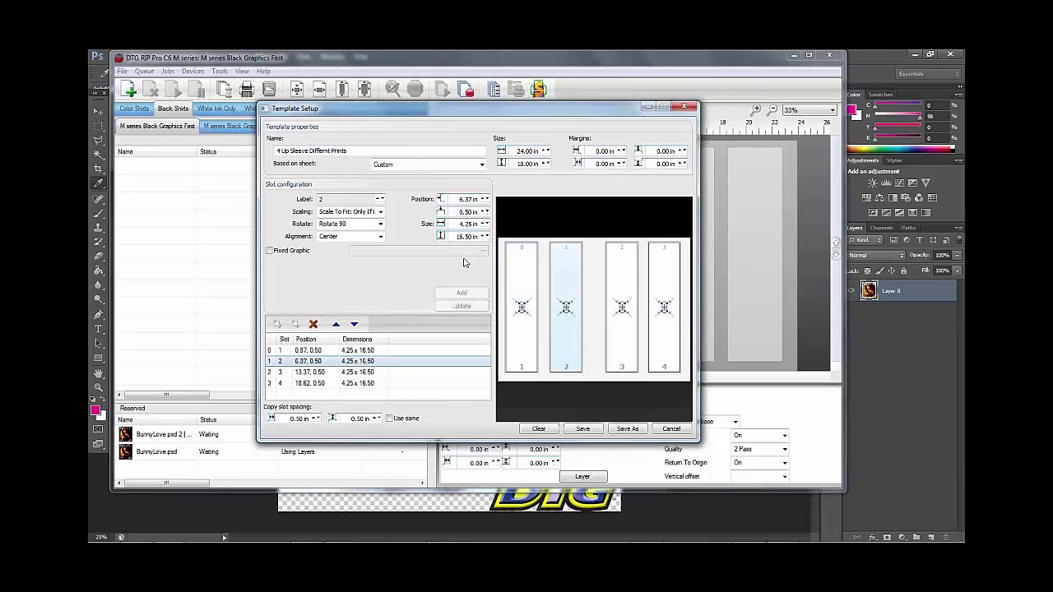
left_click(483, 200)
type("6.12")
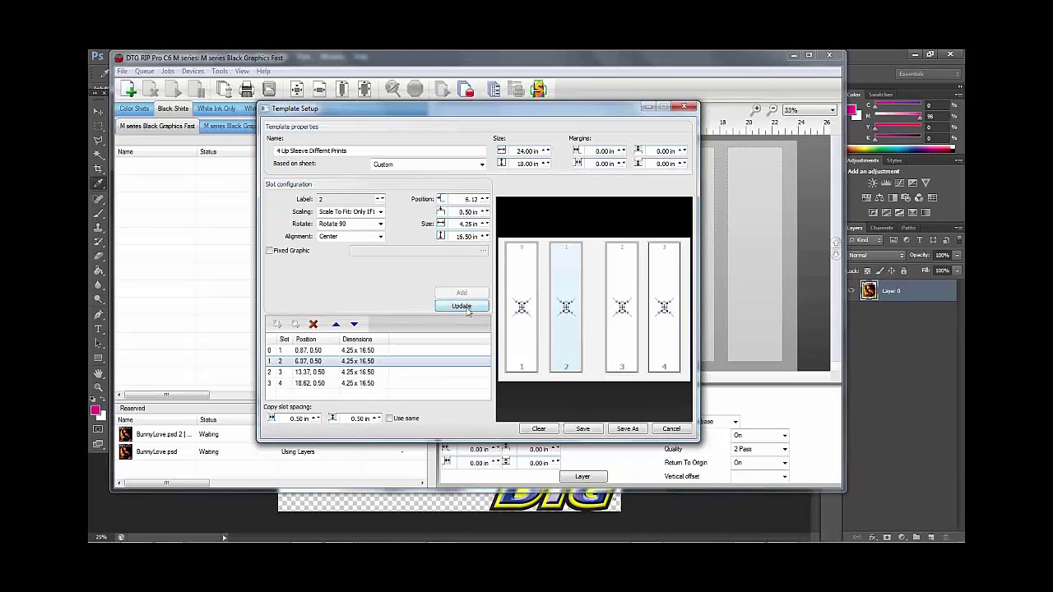
left_click(461, 306)
Step: Update slot 3 with a horizontal position of 13.12 in and close the template setup without saving the edits
left_click(622, 301)
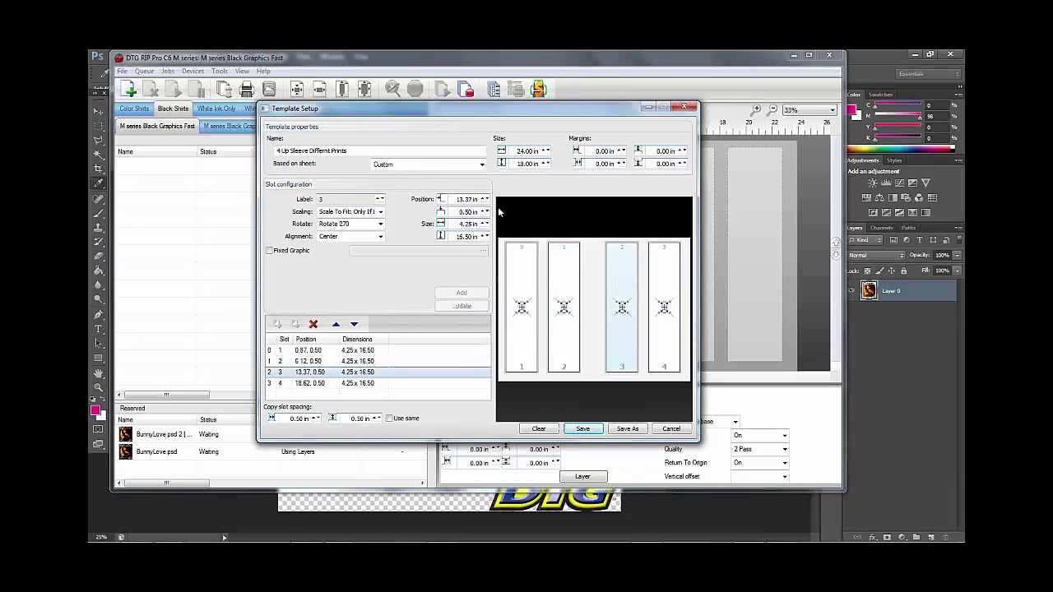
left_click(485, 201)
left_click(621, 308)
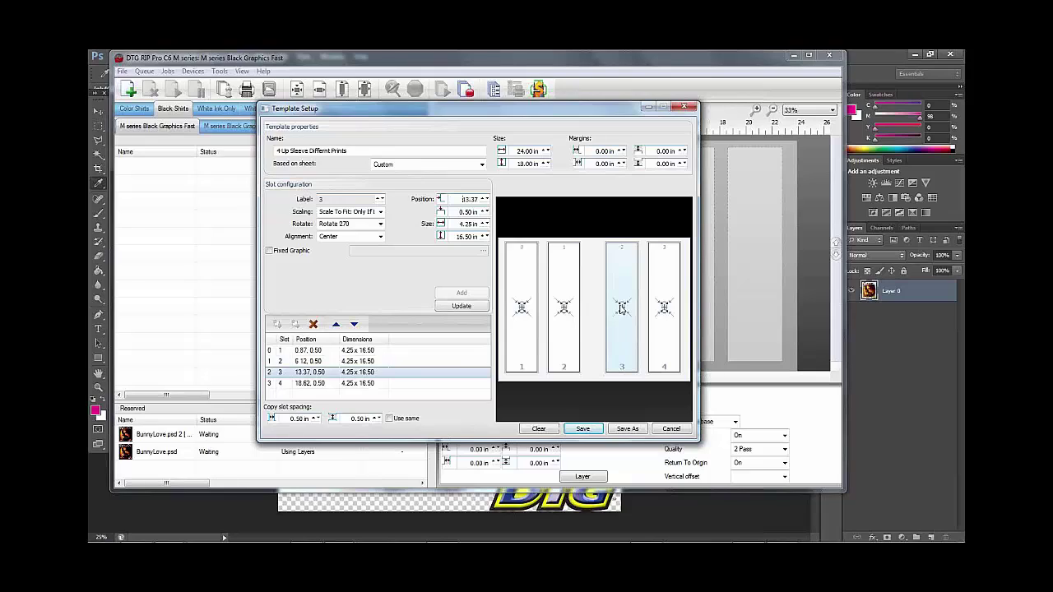
left_click(486, 201)
left_click(461, 305)
left_click(668, 307)
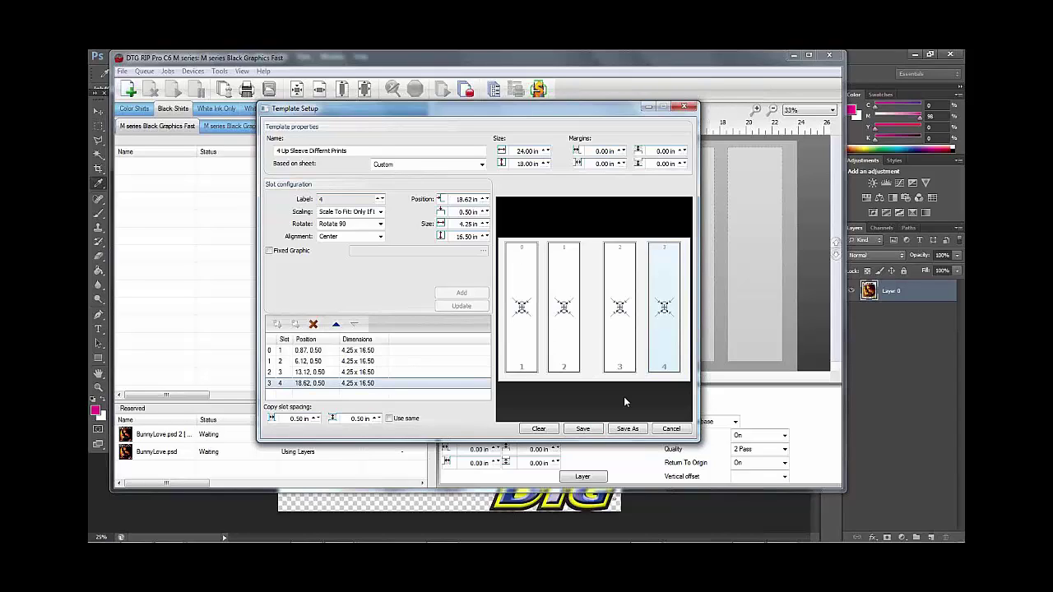
left_click(672, 429)
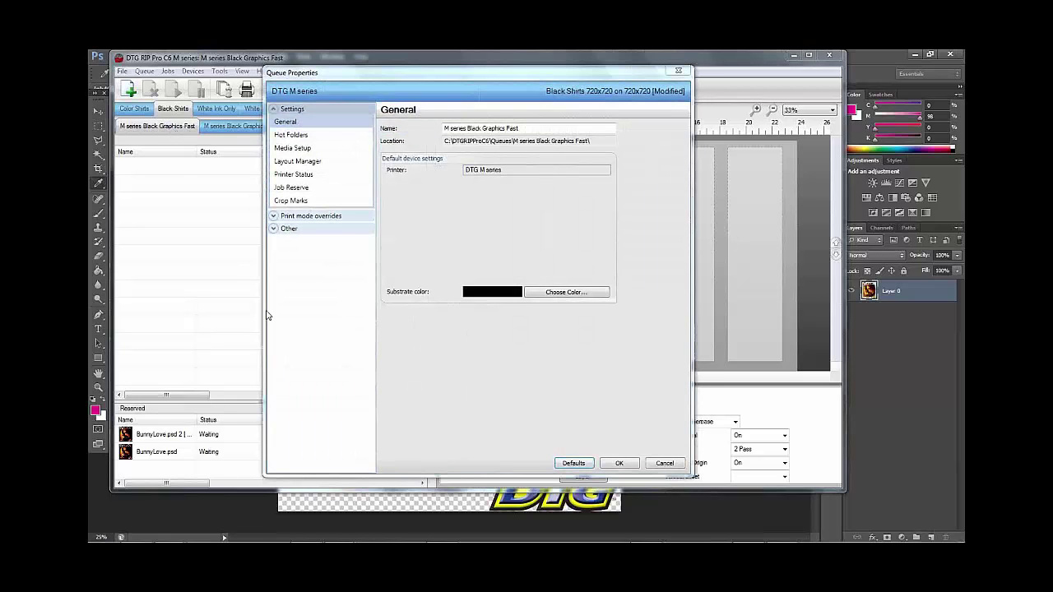
Step: Close the black queue's properties and open those of M series White Graphics Fast with the print mode overrides listed
left_click(274, 217)
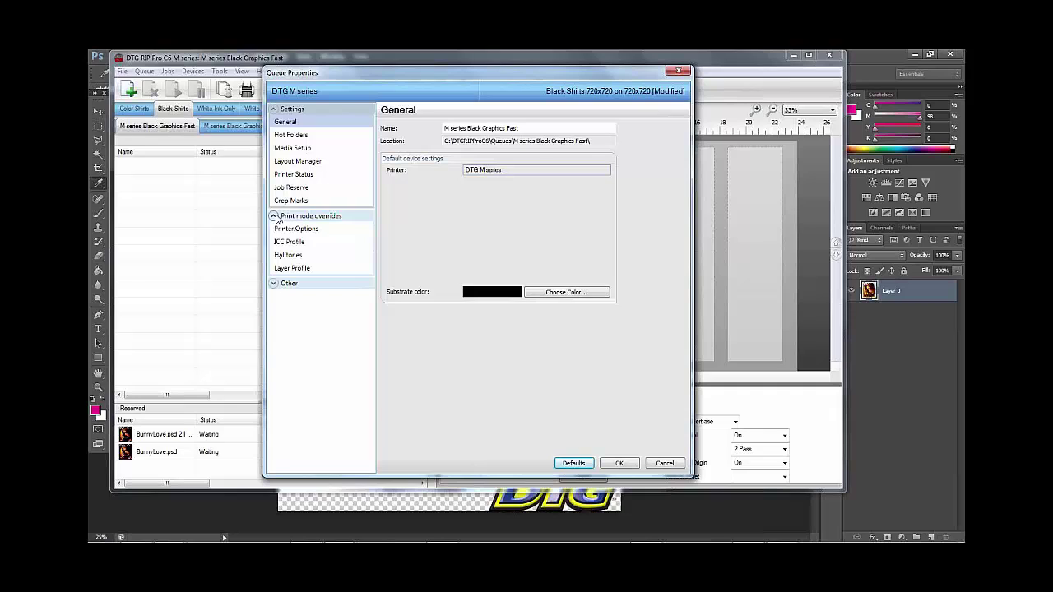
left_click(665, 463)
left_click(260, 109)
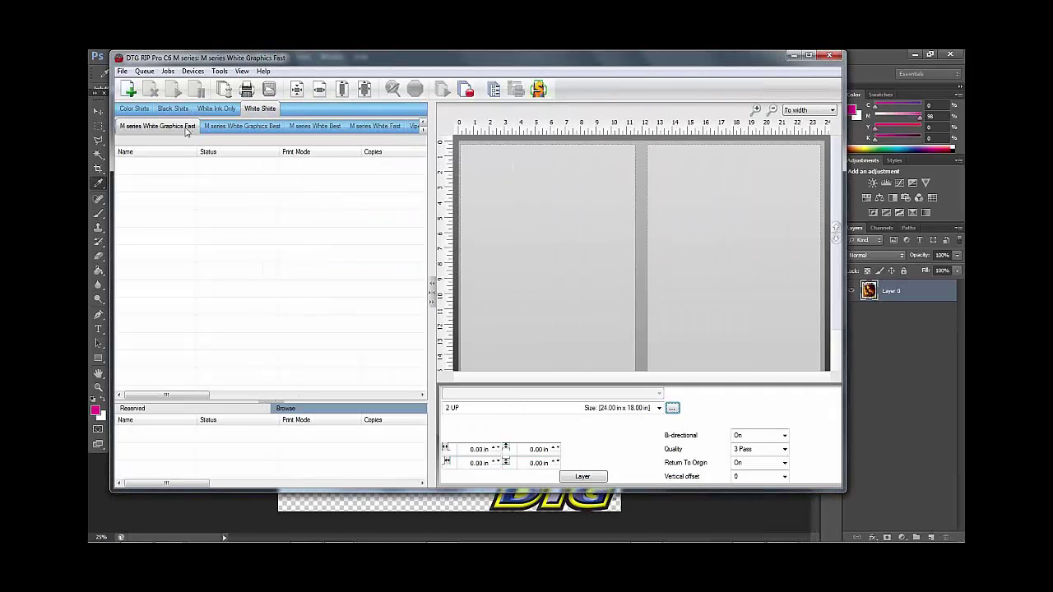
double_click(337, 286)
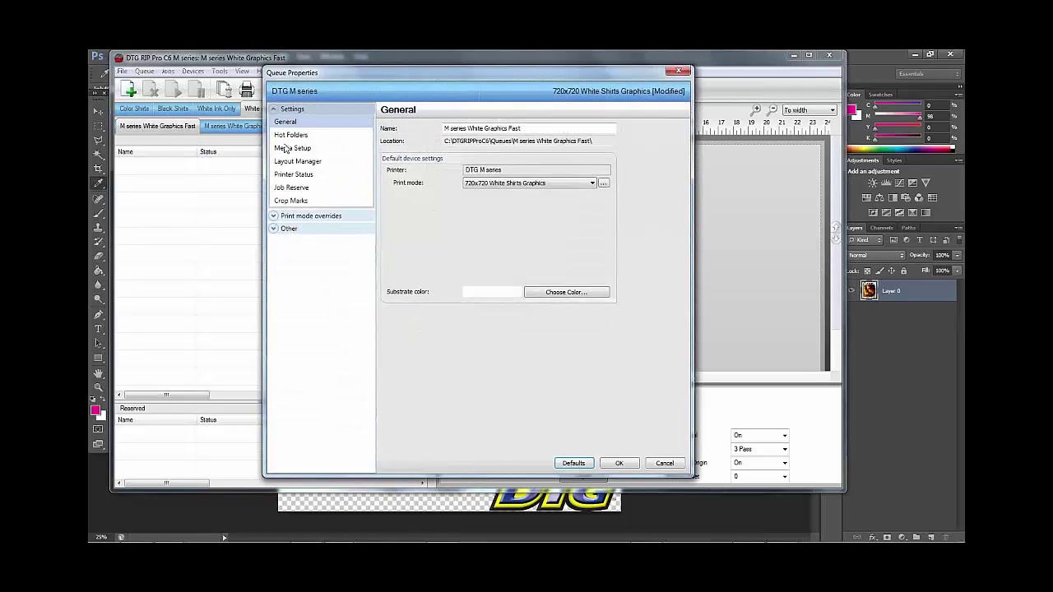
left_click(273, 215)
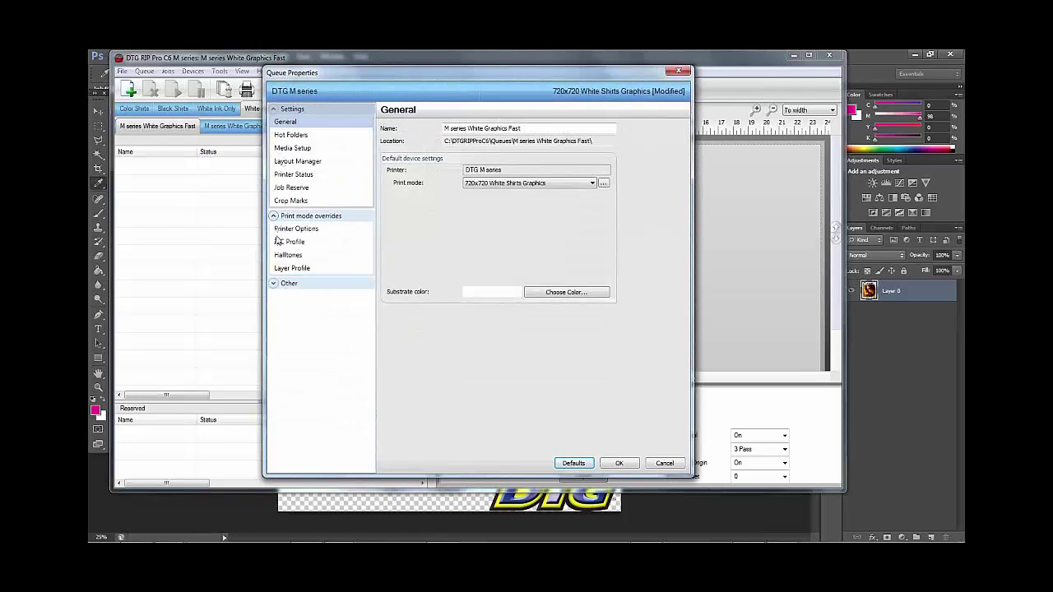
Step: Review the white queue's media setup, layout manager and halftone settings, and close its properties without applying changes
left_click(286, 136)
left_click(285, 151)
left_click(274, 284)
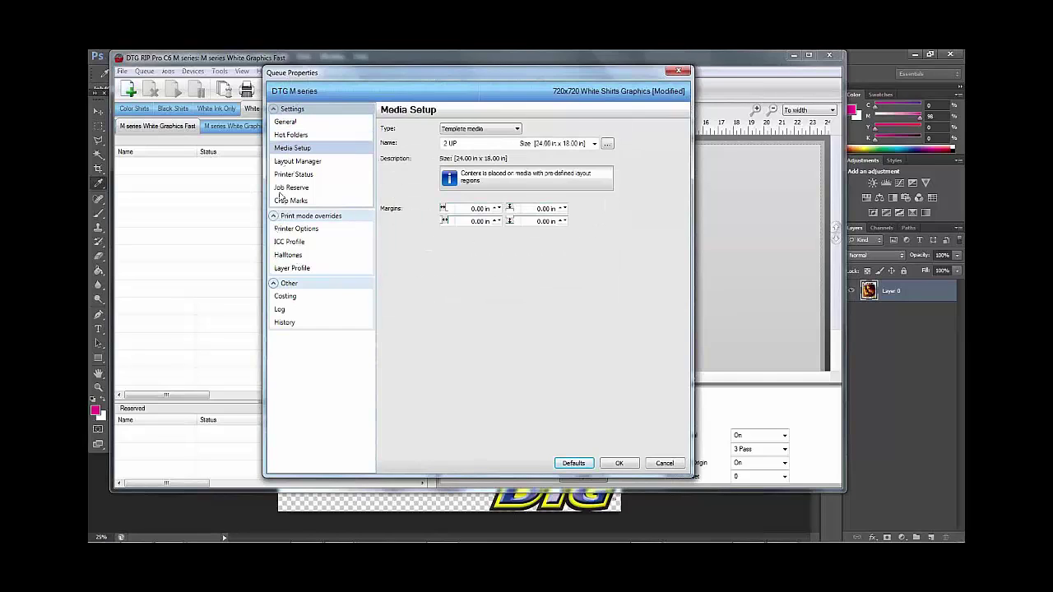
left_click(287, 161)
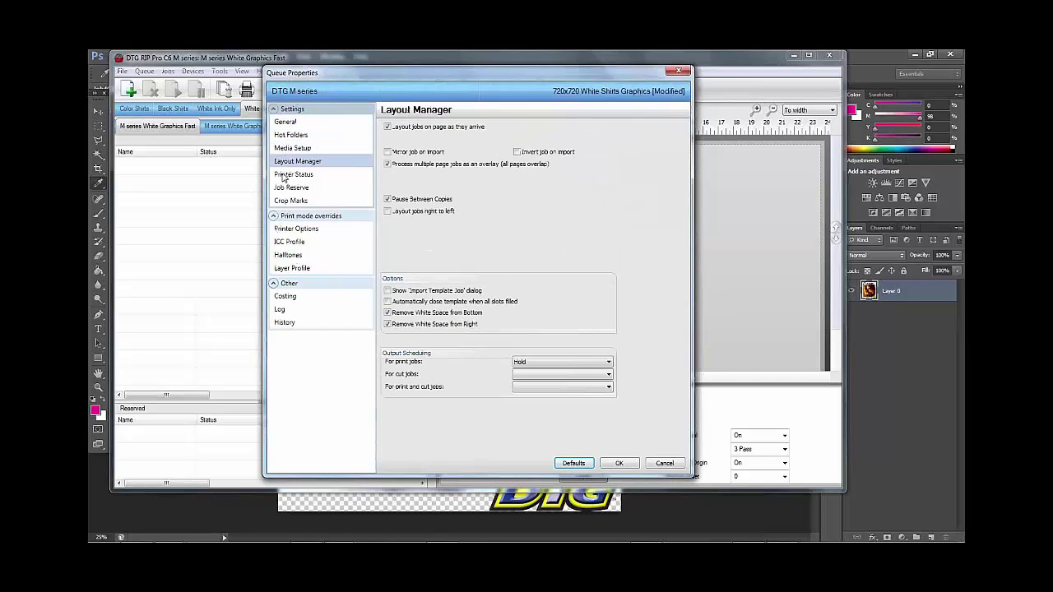
left_click(288, 256)
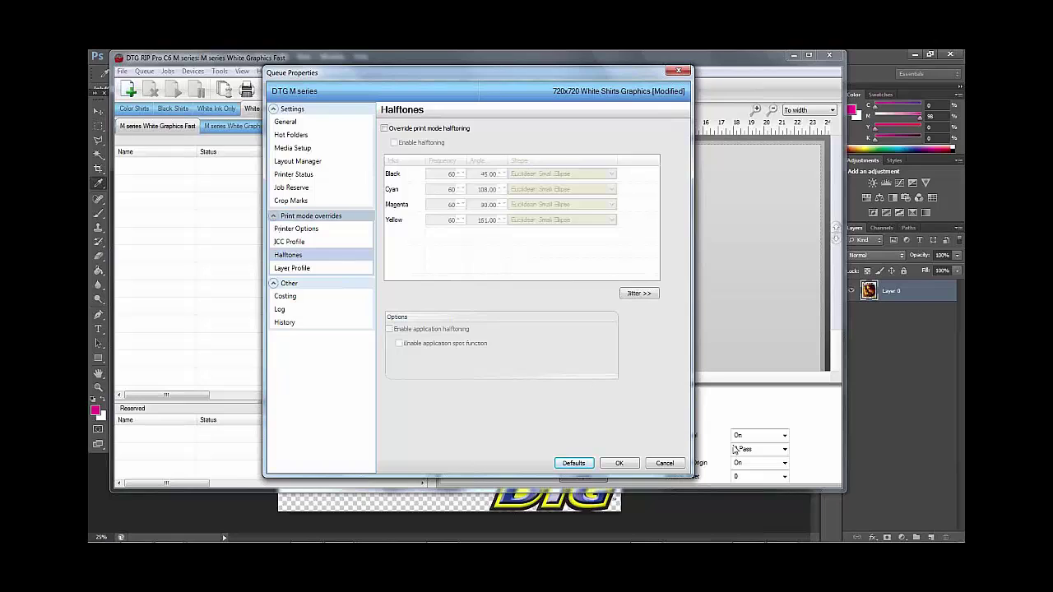
left_click(670, 465)
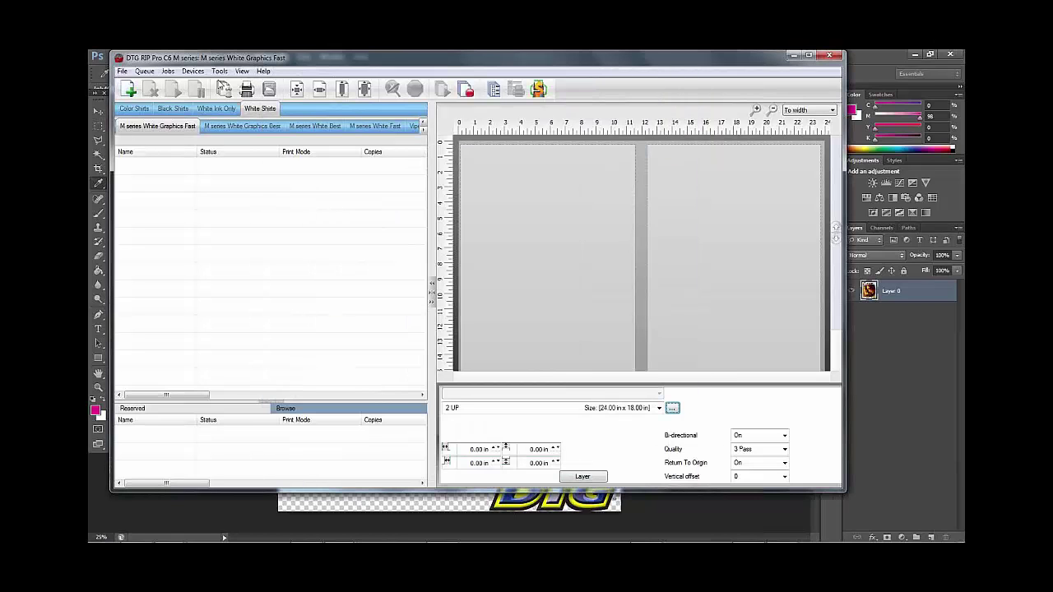
Step: Enable Show advanced settings and options in the general program options and save the change
left_click(221, 72)
left_click(233, 83)
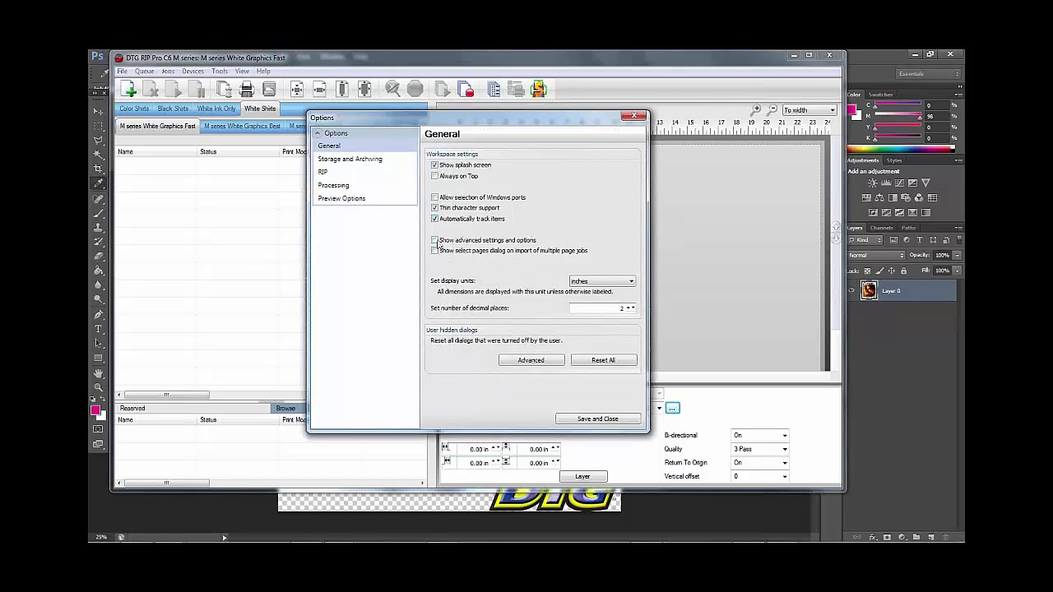
left_click(436, 240)
left_click(589, 420)
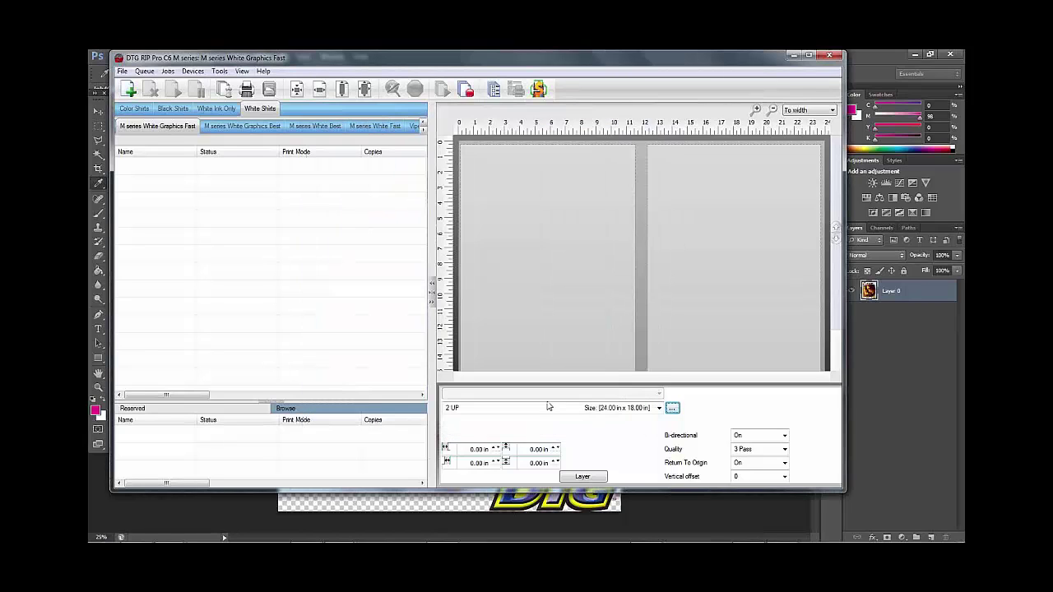
Step: Try overriding the White Graphics Fast queue's maximum ink level with about 128.42, and close the queue properties without applying
left_click(255, 113)
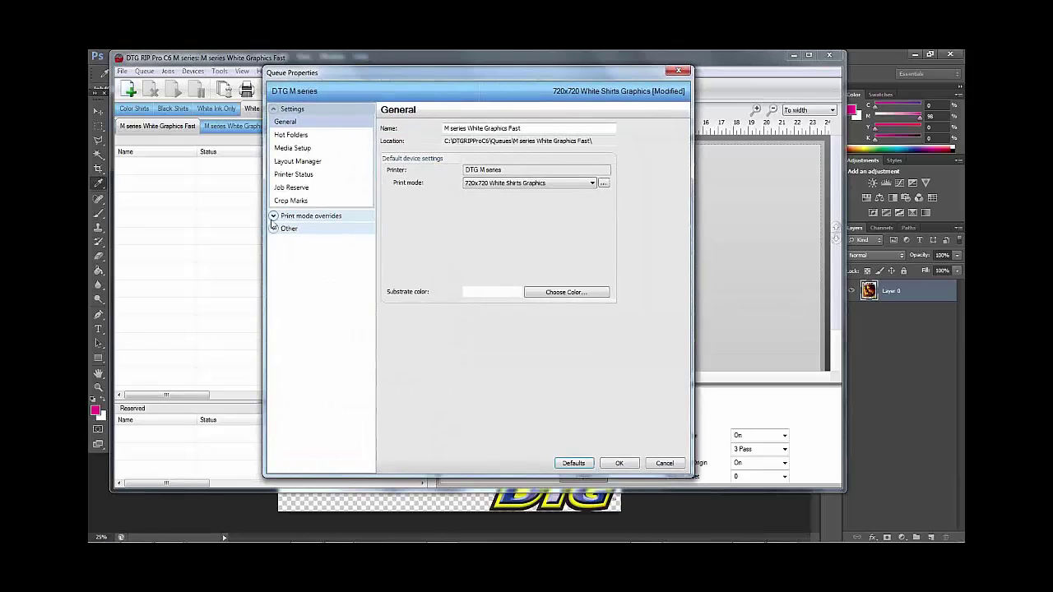
left_click(273, 216)
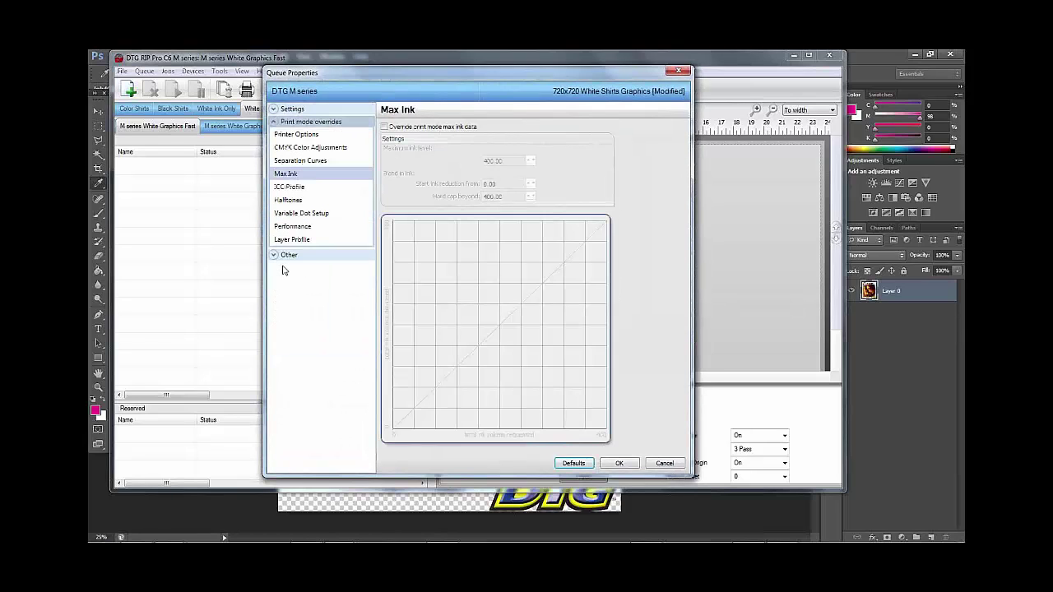
left_click(285, 271)
left_click(384, 127)
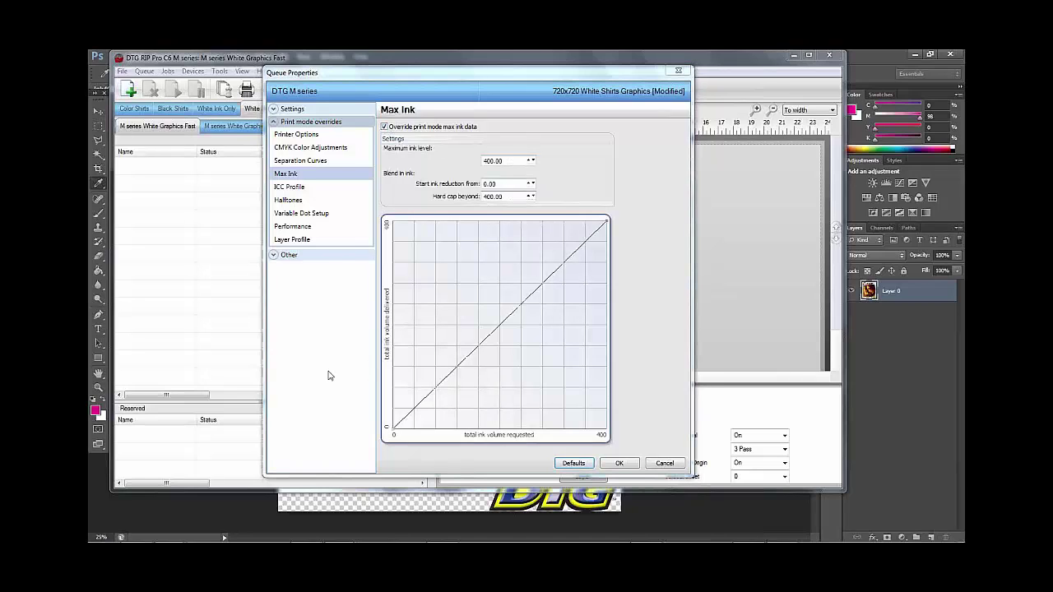
left_click_drag(608, 221, 616, 367)
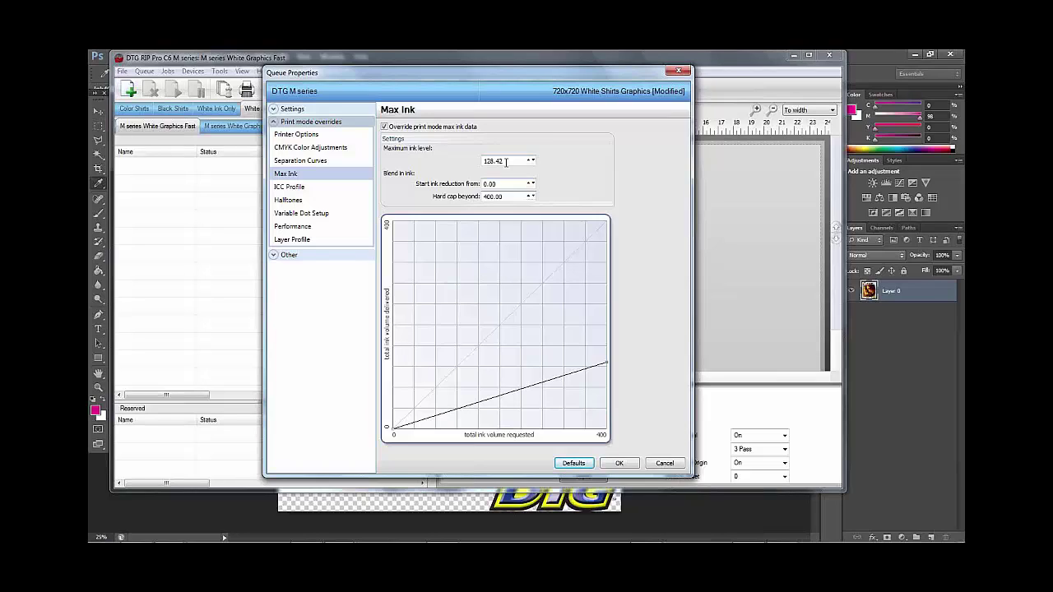
left_click_drag(506, 162, 467, 163)
left_click(686, 71)
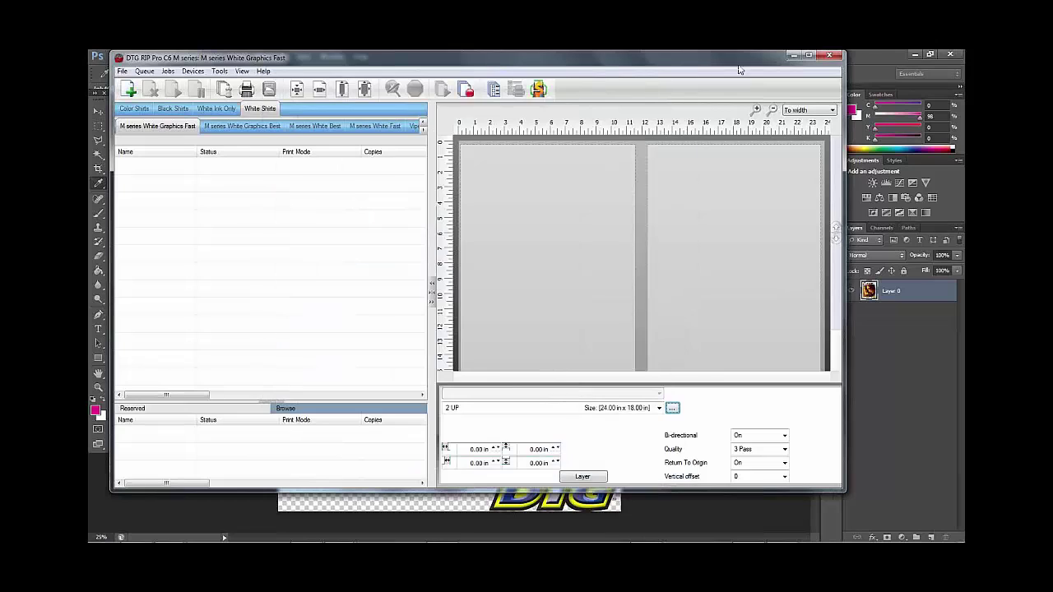
Step: Close the RIP window, switch to Firefox and show the spidermini.com page in full screen
left_click(831, 56)
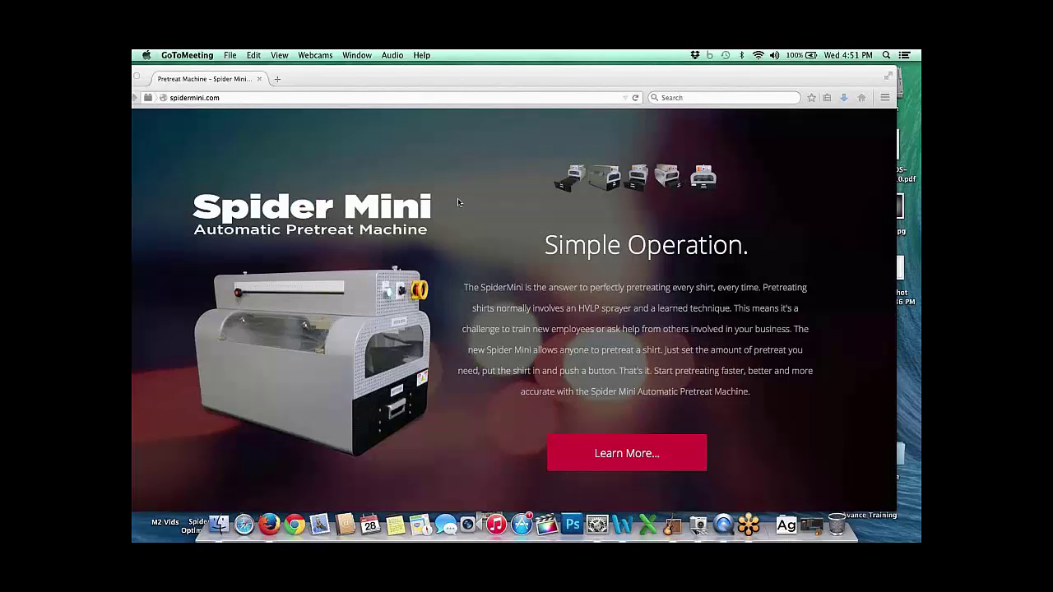
left_click(458, 203)
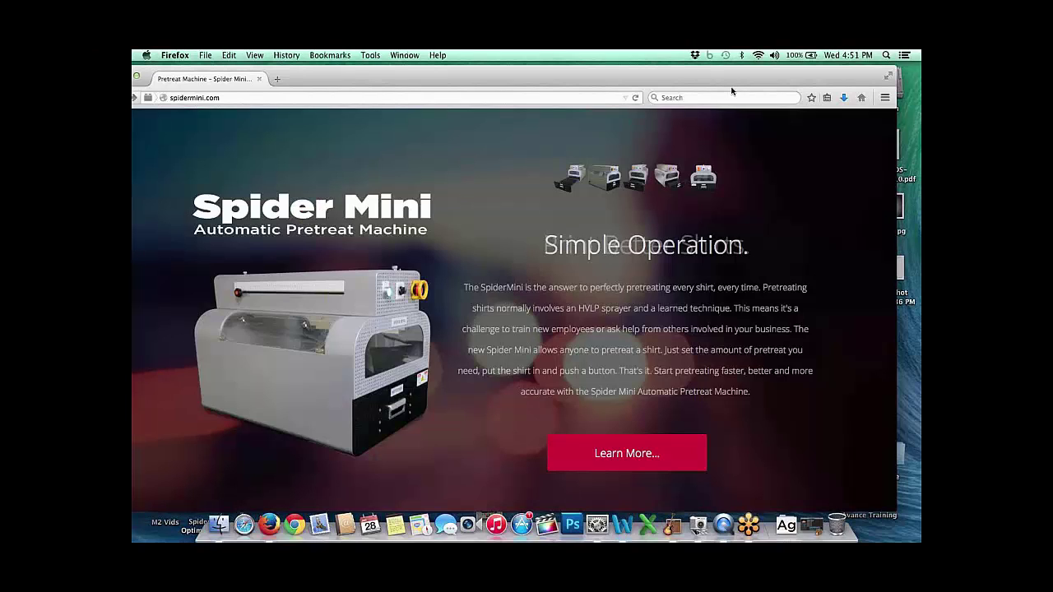
left_click(889, 75)
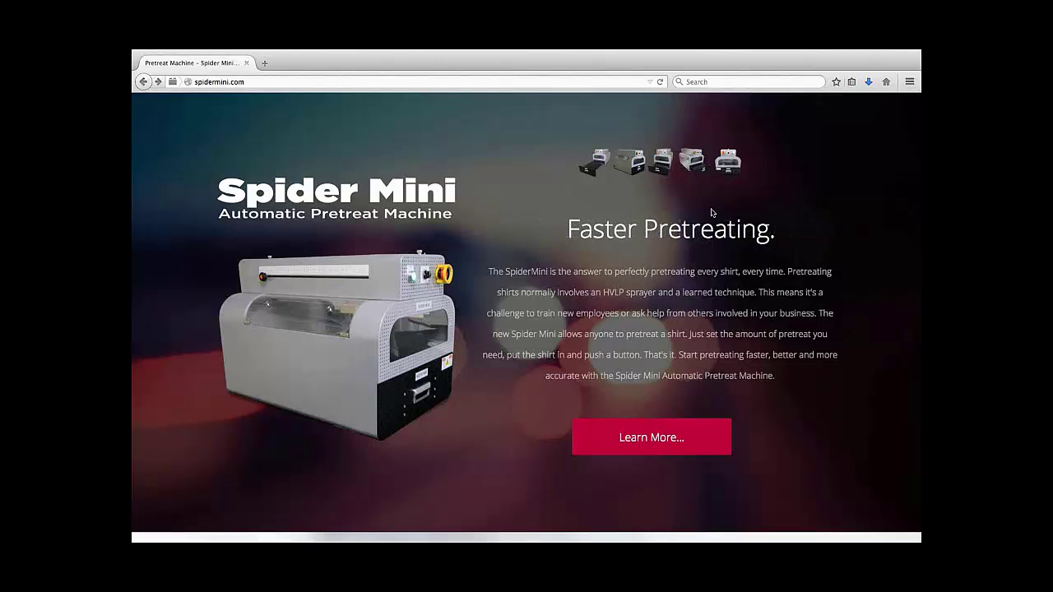
Step: Find the Watch the Spider Mini in Action section on the page and play its video
scroll(711, 212, "down", 3)
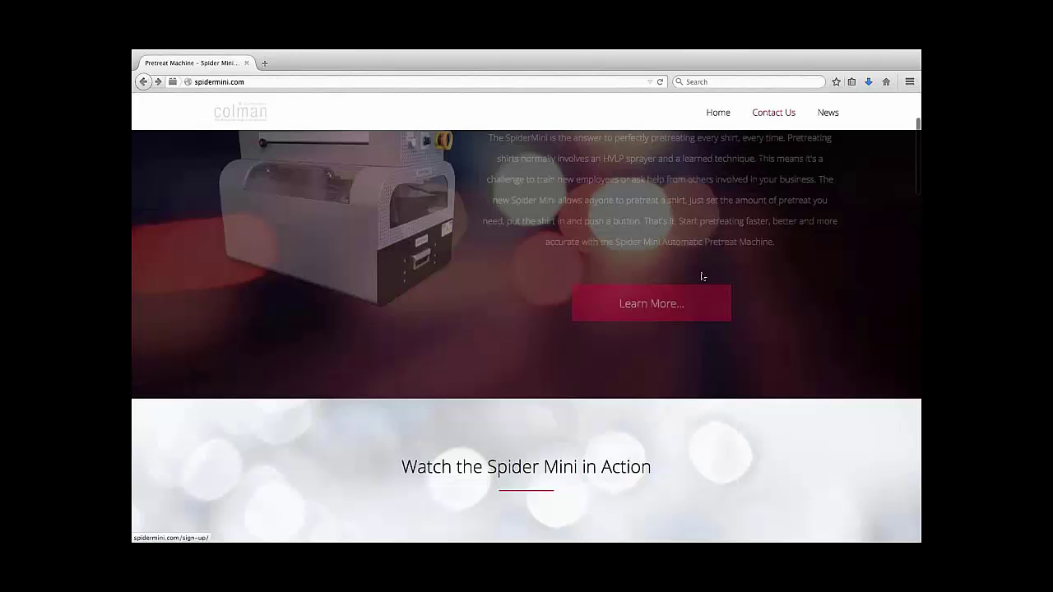
left_click(701, 303)
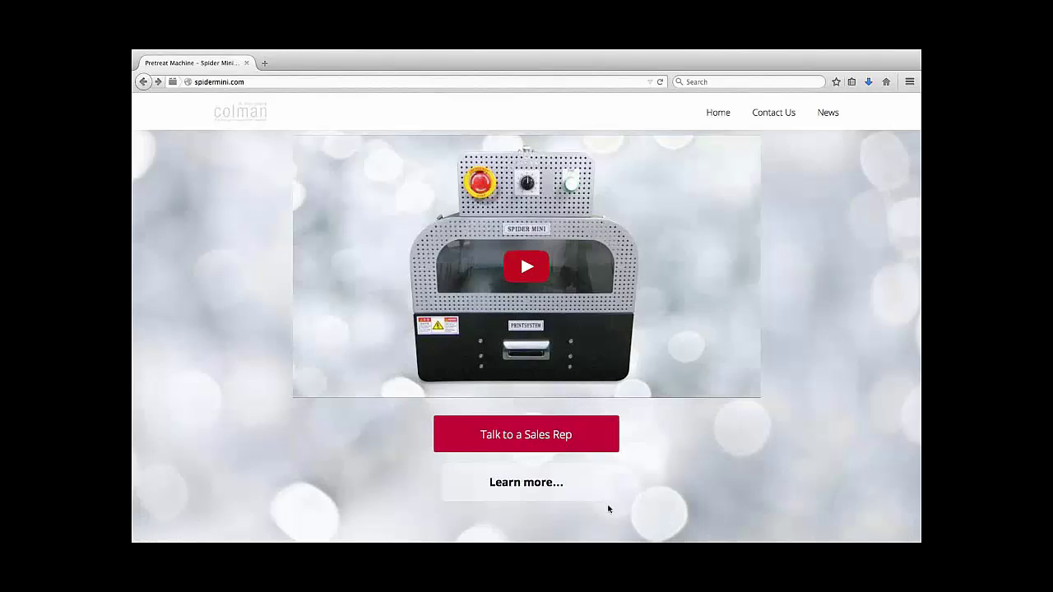
scroll(718, 370, "up", 1)
scroll(718, 370, "up", 3)
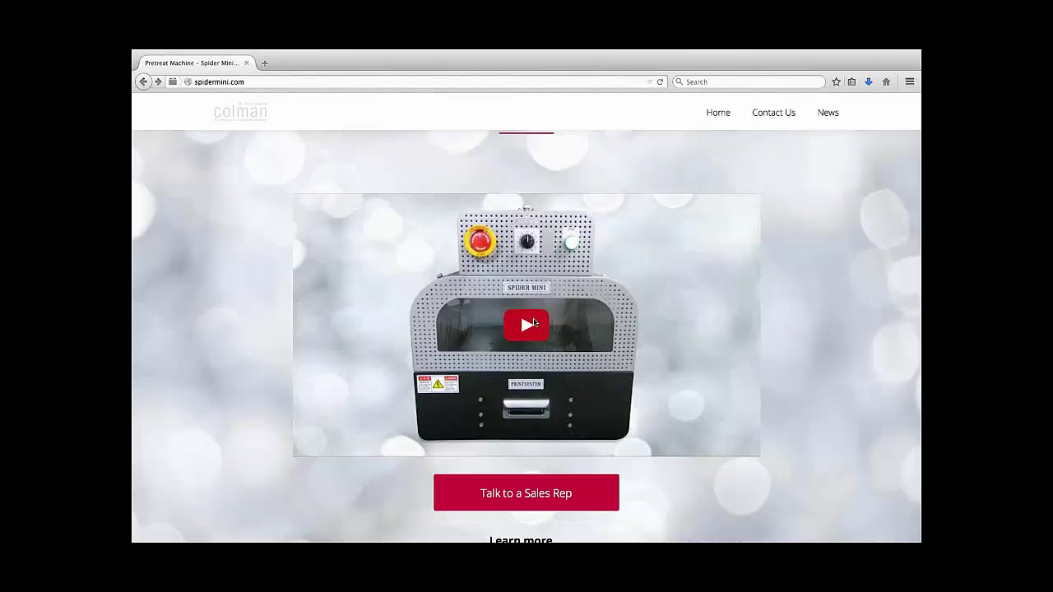
left_click(533, 322)
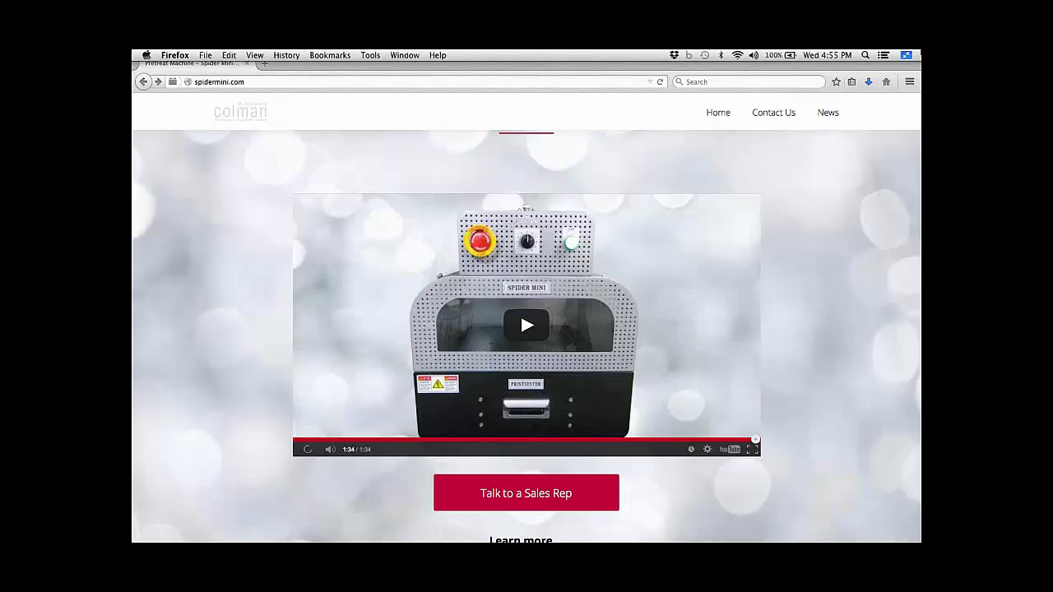
Step: Exit the full-screen browser view and look through the page for the Spider Mini's Built for any size business specifications
left_click(906, 55)
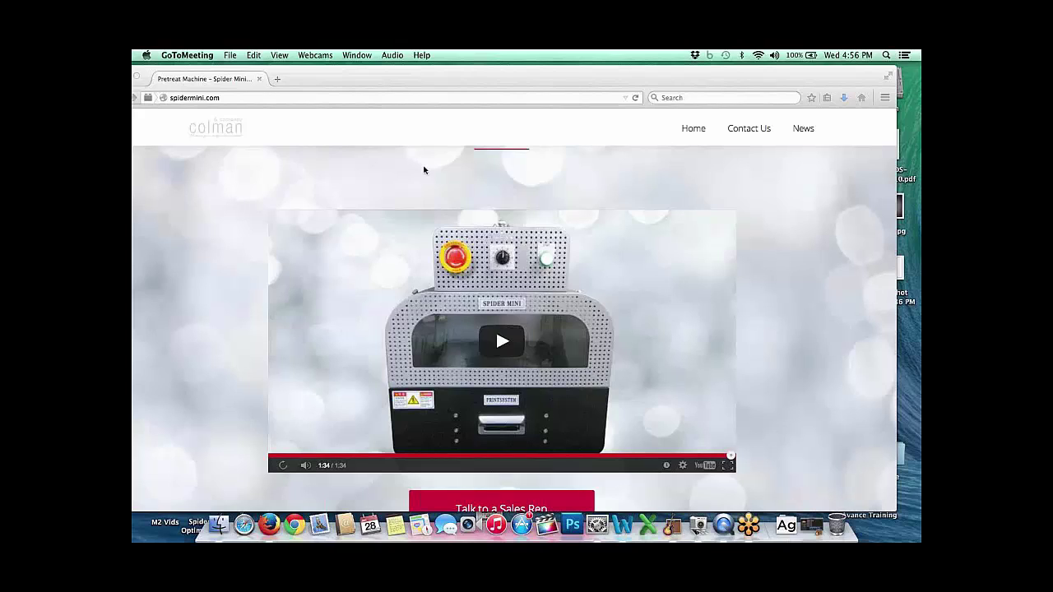
left_click(185, 284)
scroll(193, 242, "down", 15)
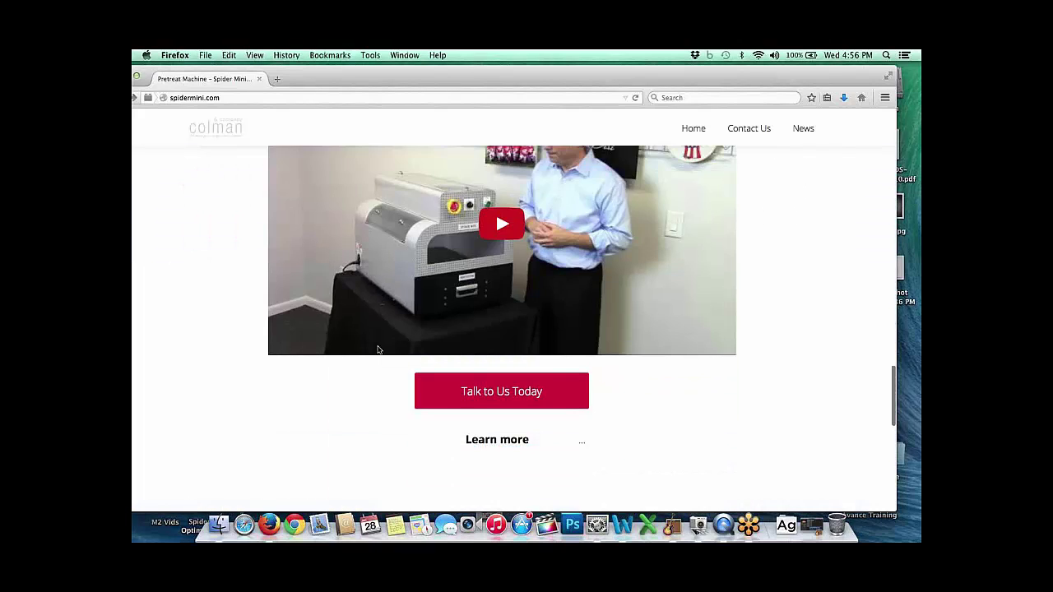
scroll(378, 350, "up", 10)
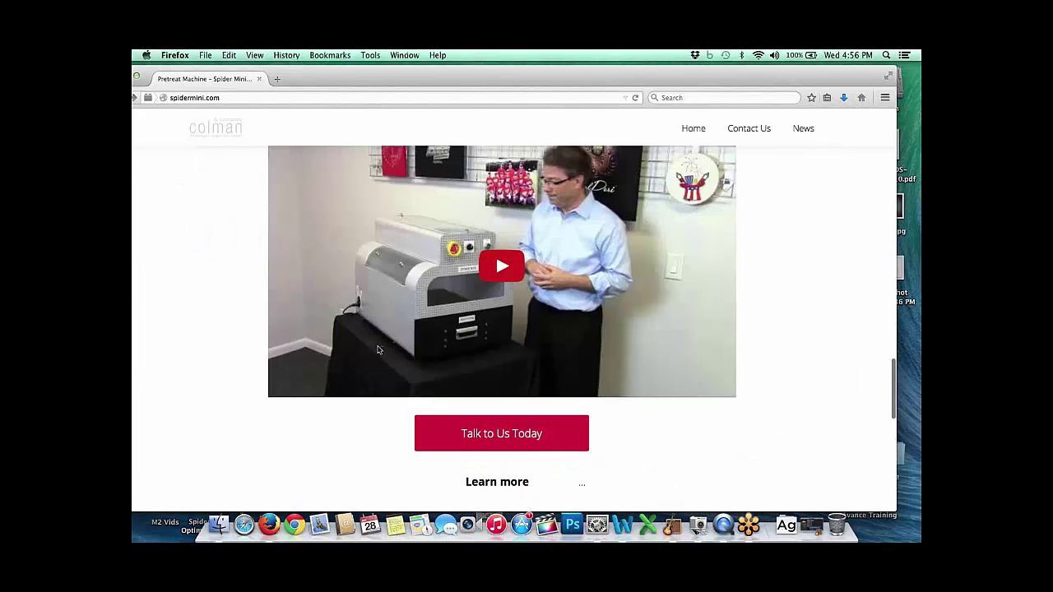
scroll(377, 351, "down", 10)
scroll(377, 350, "up", 1)
scroll(378, 351, "up", 1)
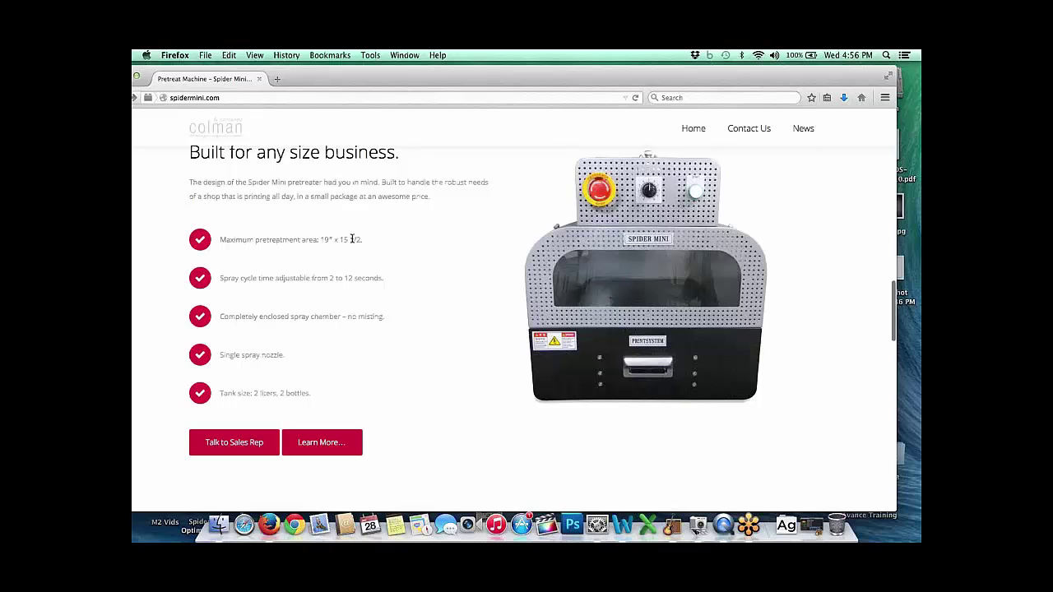